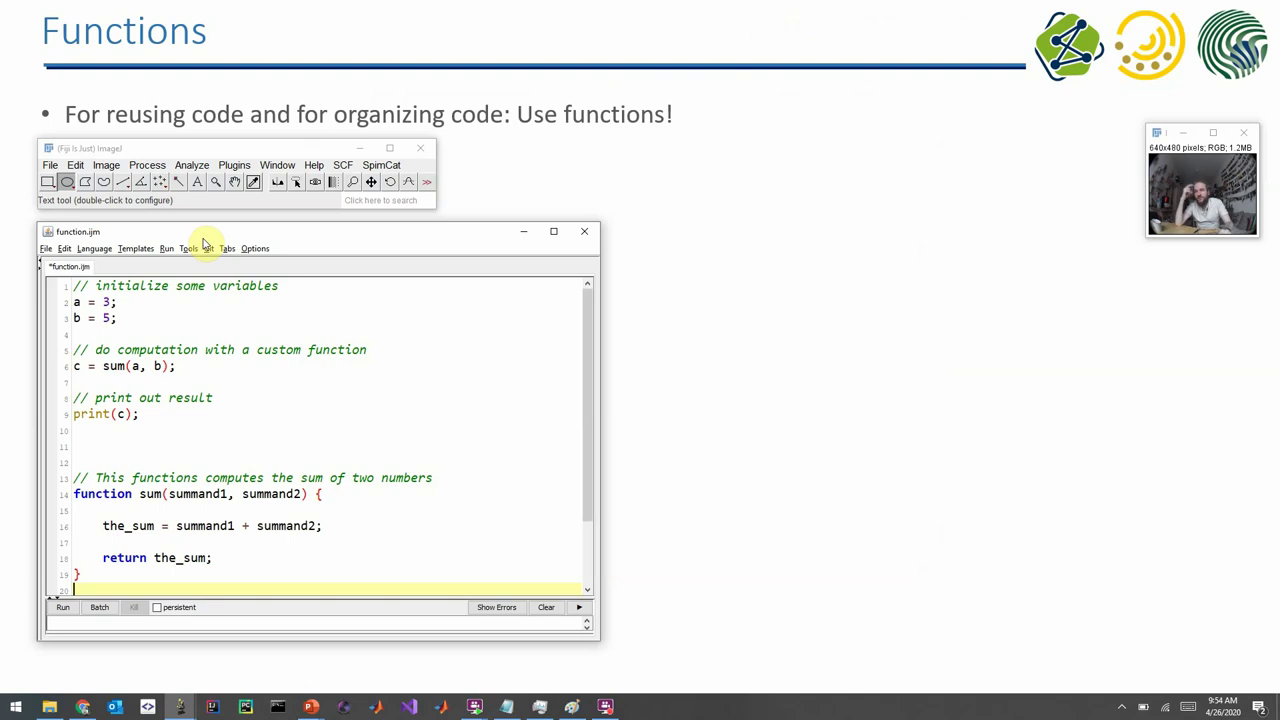
Highlight the sum function's keyword, braces, name, parameters summand1, summand2, the_sum variable and return
{"action": "left_click", "coordinate": [76, 493]}
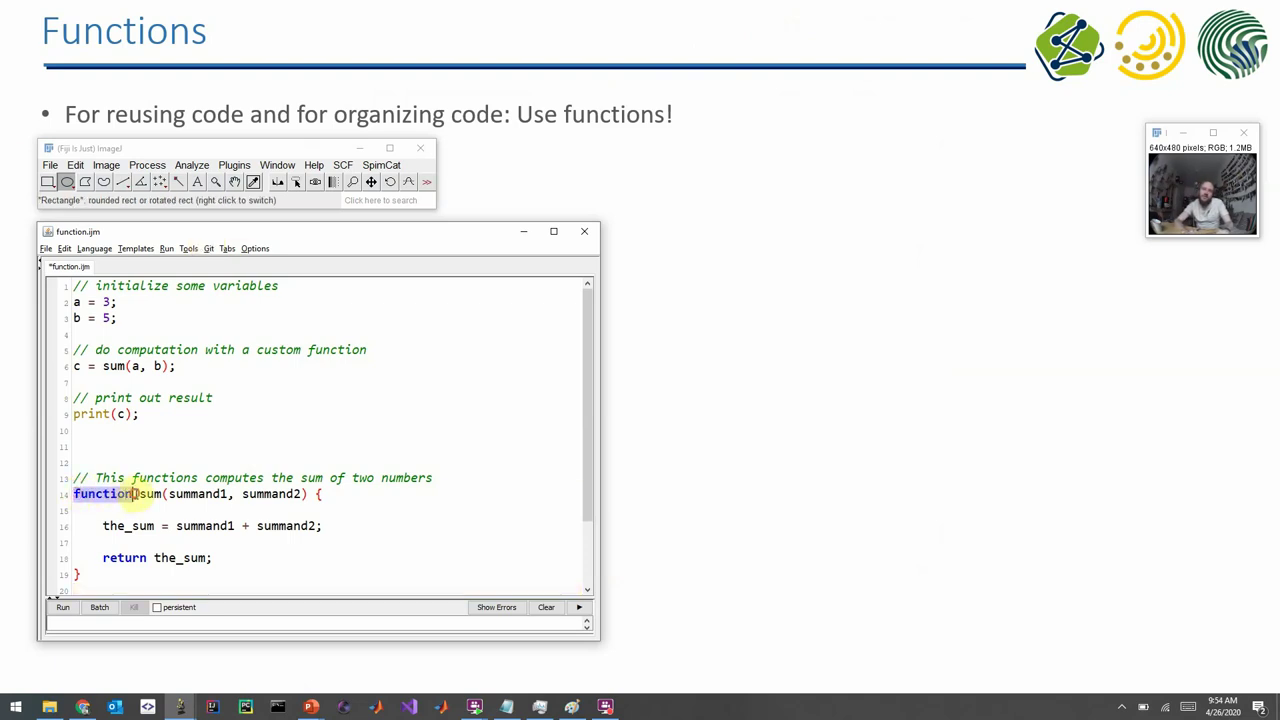
{"action": "left_click", "coordinate": [320, 494]}
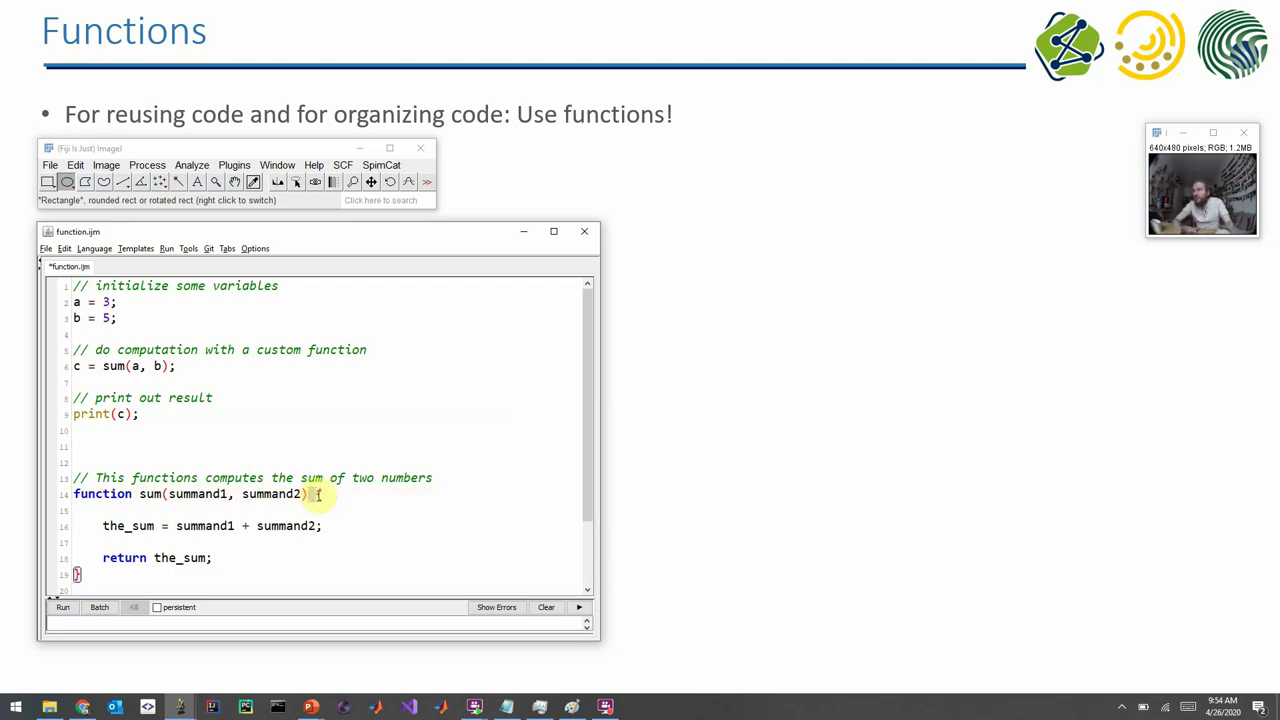
{"action": "left_click", "coordinate": [351, 493]}
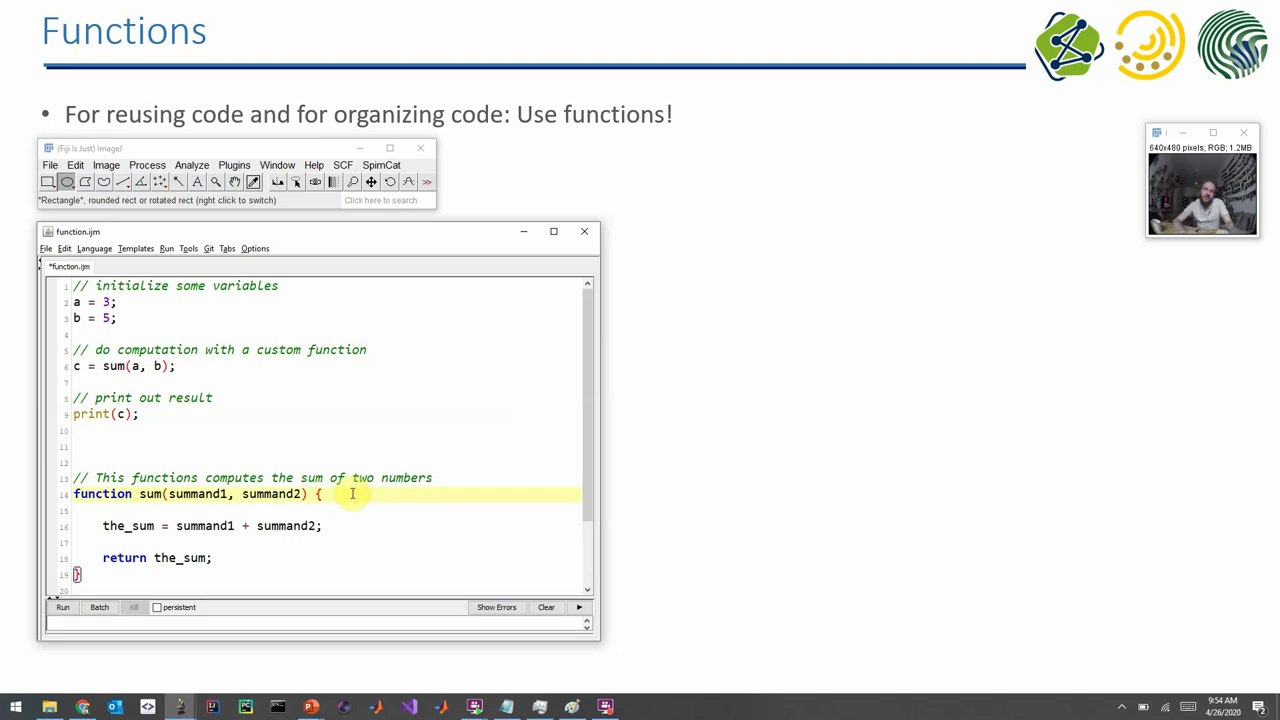
{"action": "double_click", "coordinate": [152, 493]}
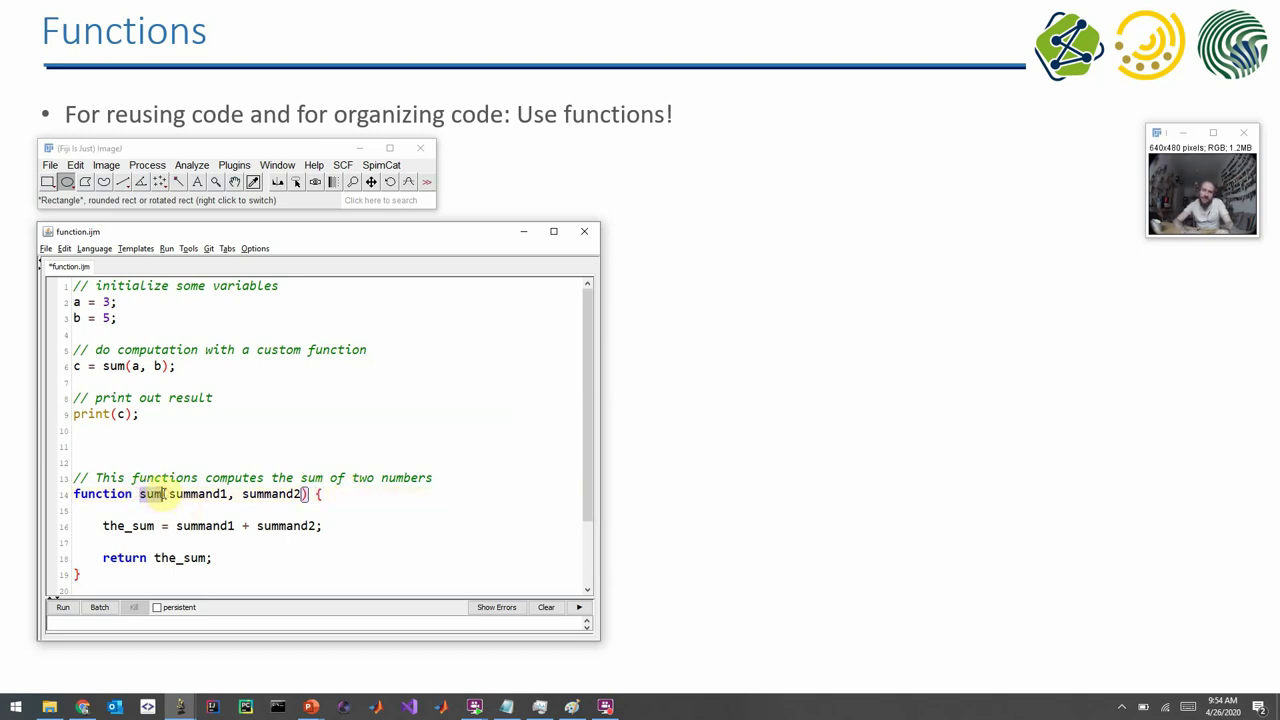
{"action": "left_click_drag", "start_coordinate": [166, 493], "coordinate": [296, 493]}
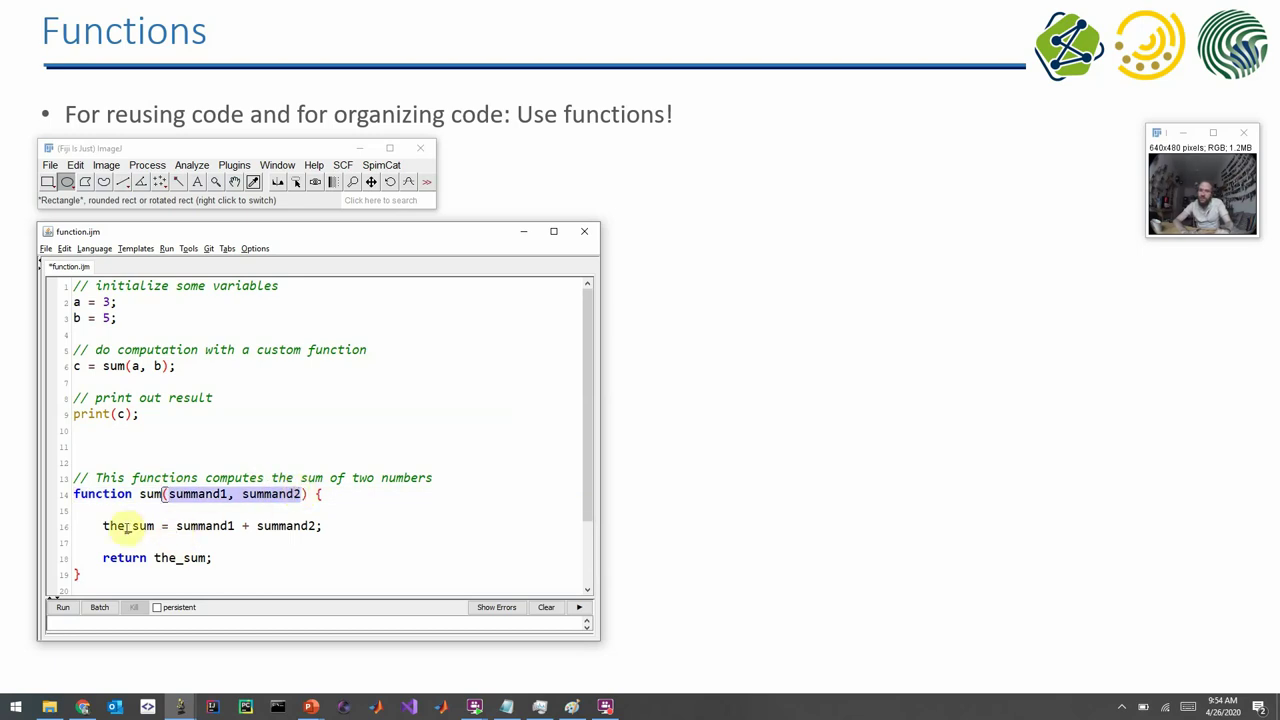
{"action": "left_click_drag", "start_coordinate": [98, 525], "coordinate": [152, 525]}
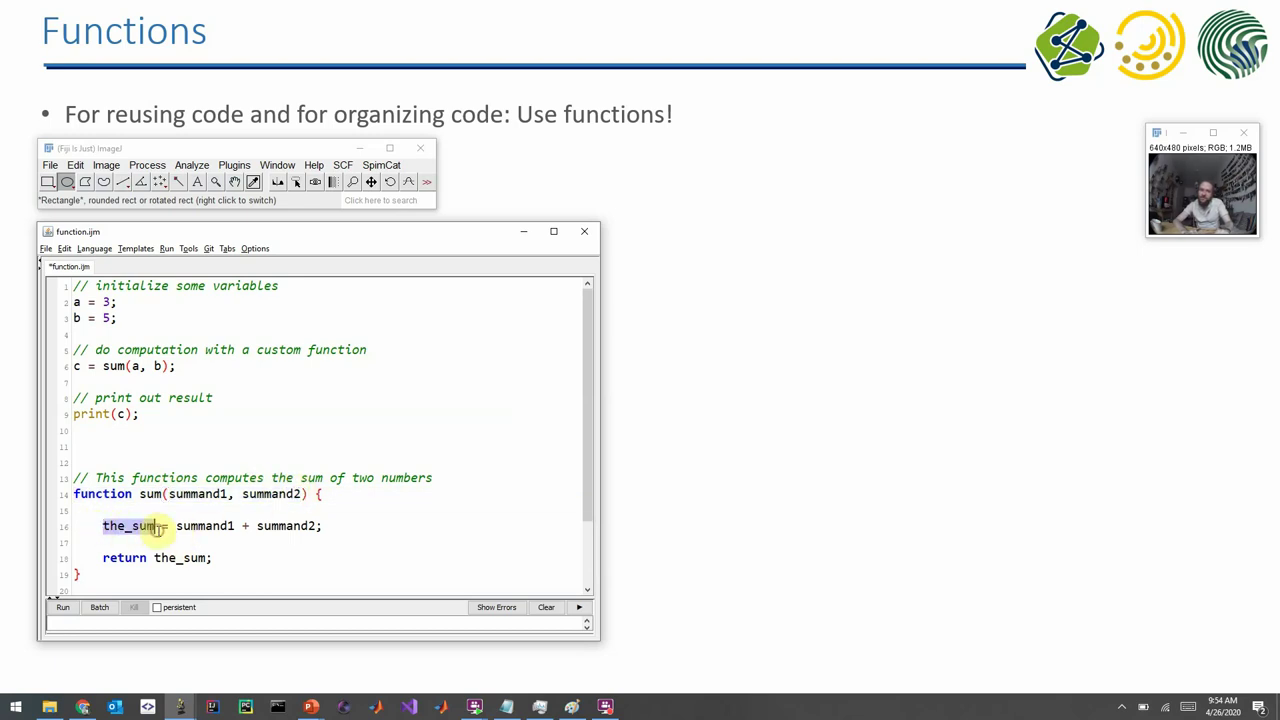
{"action": "left_click", "coordinate": [104, 557]}
{"action": "left_click_drag", "start_coordinate": [102, 557], "coordinate": [148, 558]}
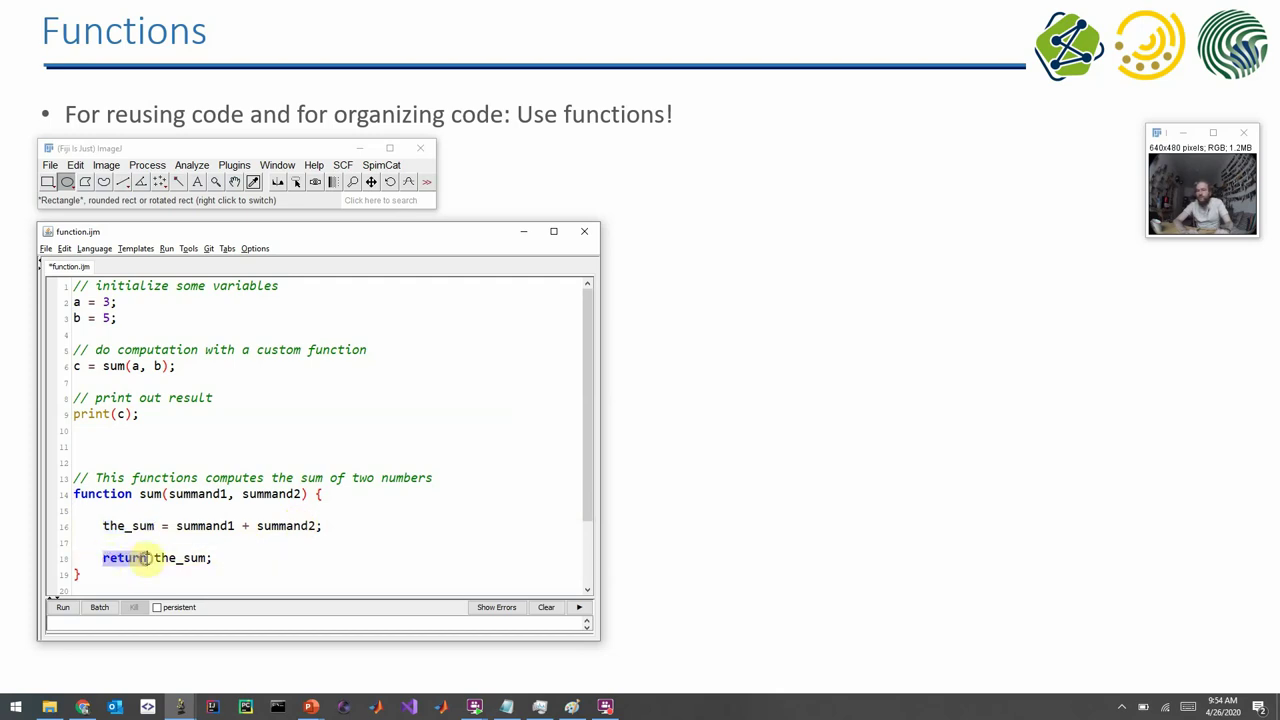
{"action": "left_click", "coordinate": [145, 558]}
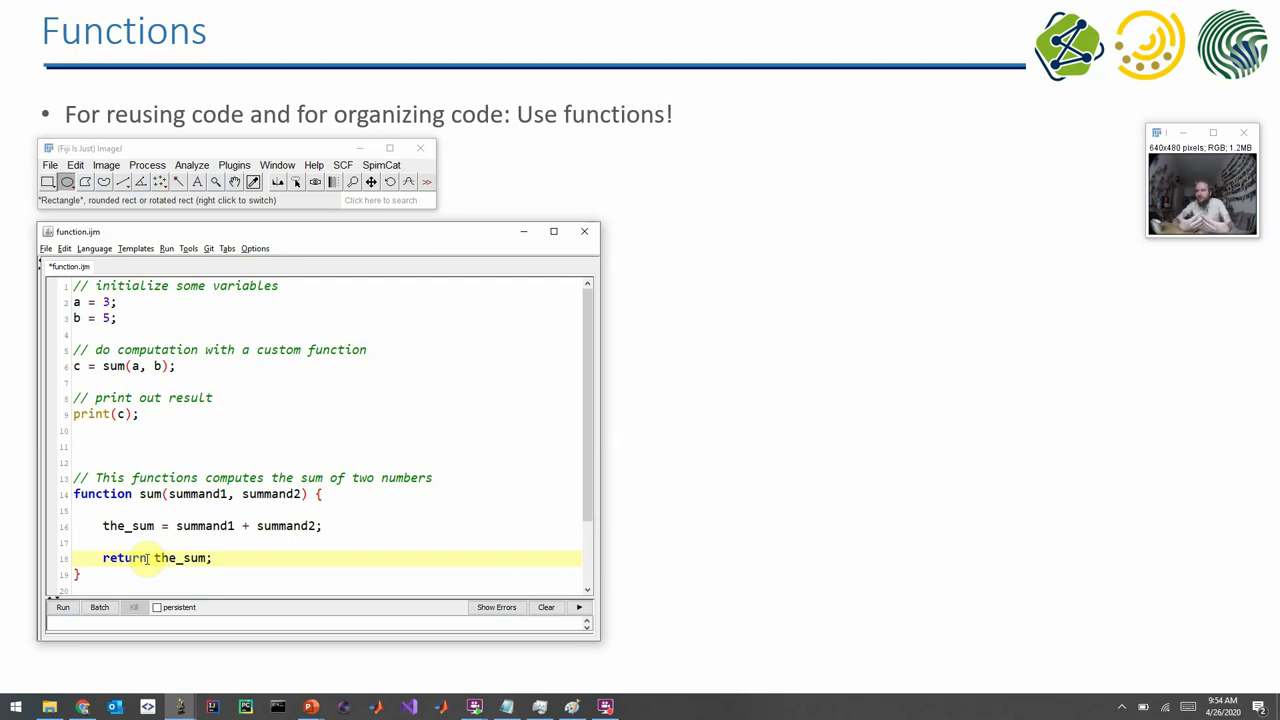
Add blank lines after print(c); to push sum down, then select the sum(a, b); call
{"action": "left_click", "coordinate": [148, 443]}
{"action": "key", "text": "Return"}
{"action": "key", "text": "Return"}
{"action": "key", "text": "Return"}
{"action": "key", "text": "Return"}
{"action": "key", "text": "Return"}
{"action": "key", "text": "Return"}
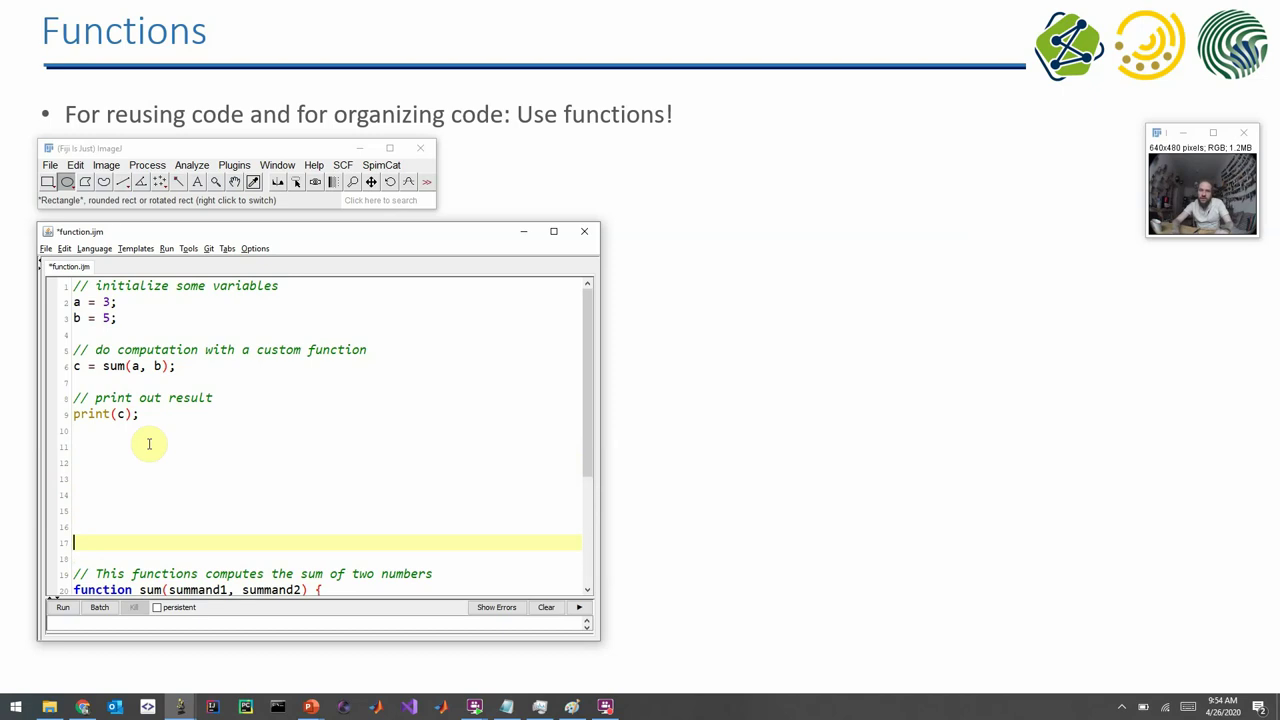
{"action": "key", "text": "Return"}
{"action": "key", "text": "Return"}
{"action": "key", "text": "Return"}
{"action": "key", "text": "Return"}
{"action": "scroll", "coordinate": [148, 443], "scroll_direction": "up", "scroll_amount": 1}
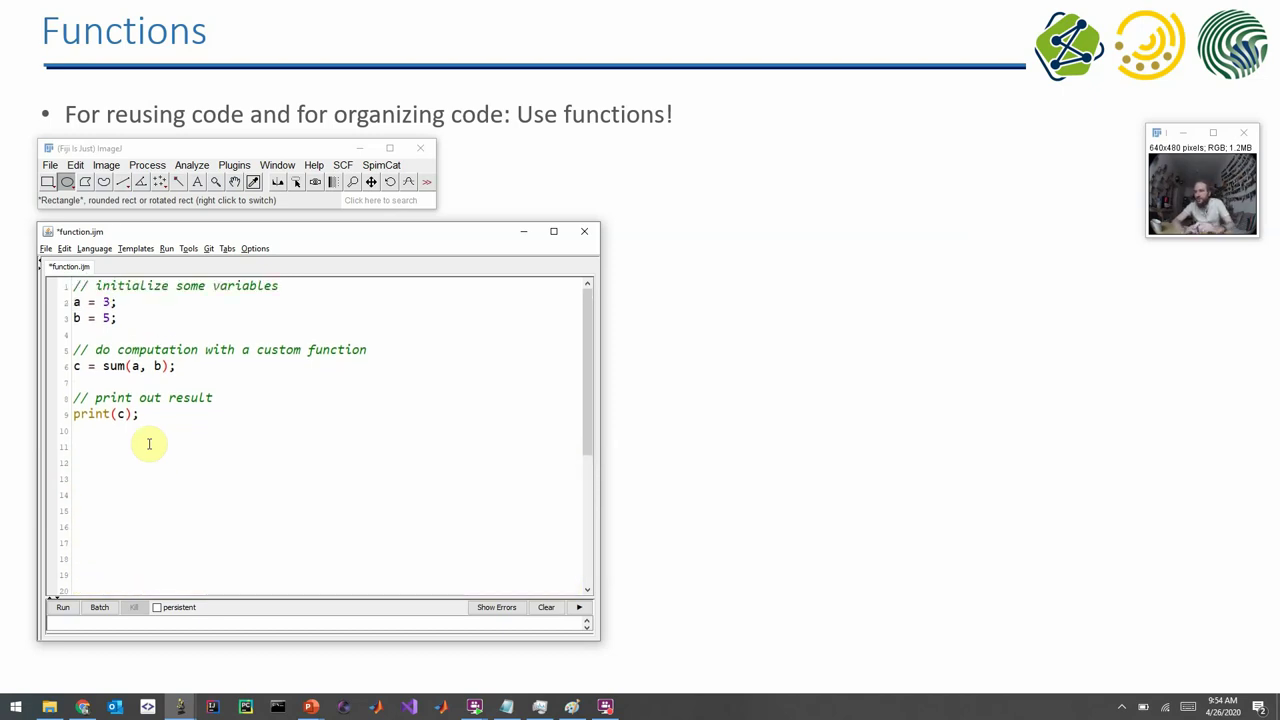
{"action": "left_click", "coordinate": [117, 316]}
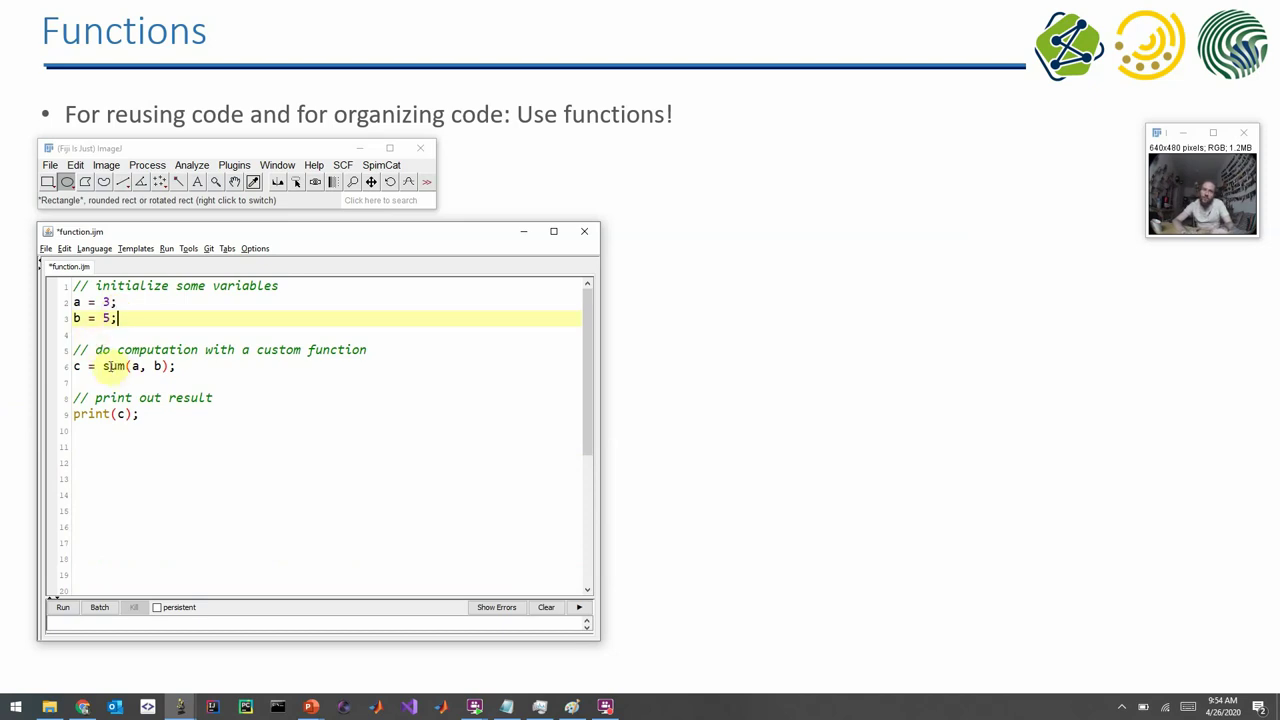
{"action": "left_click_drag", "start_coordinate": [104, 366], "coordinate": [177, 366]}
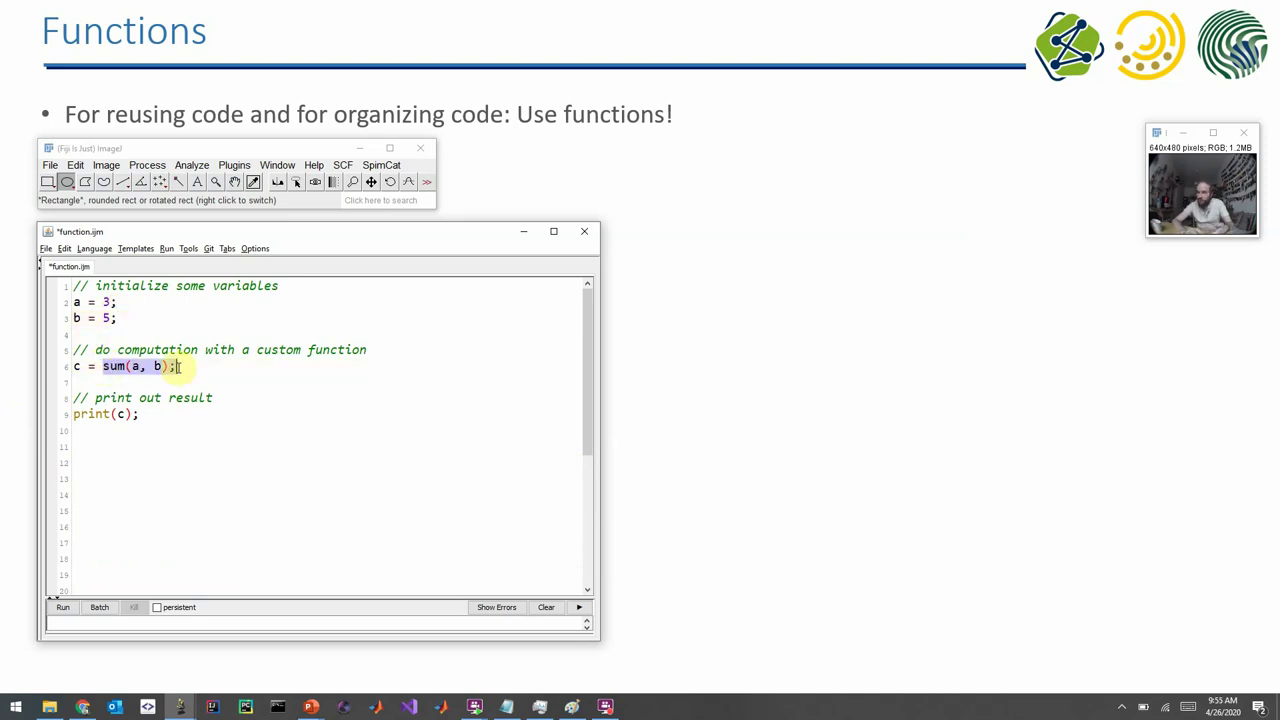
Run the script to log 8, then undo the blank lines and open an empty line above sum
{"action": "left_click", "coordinate": [63, 607]}
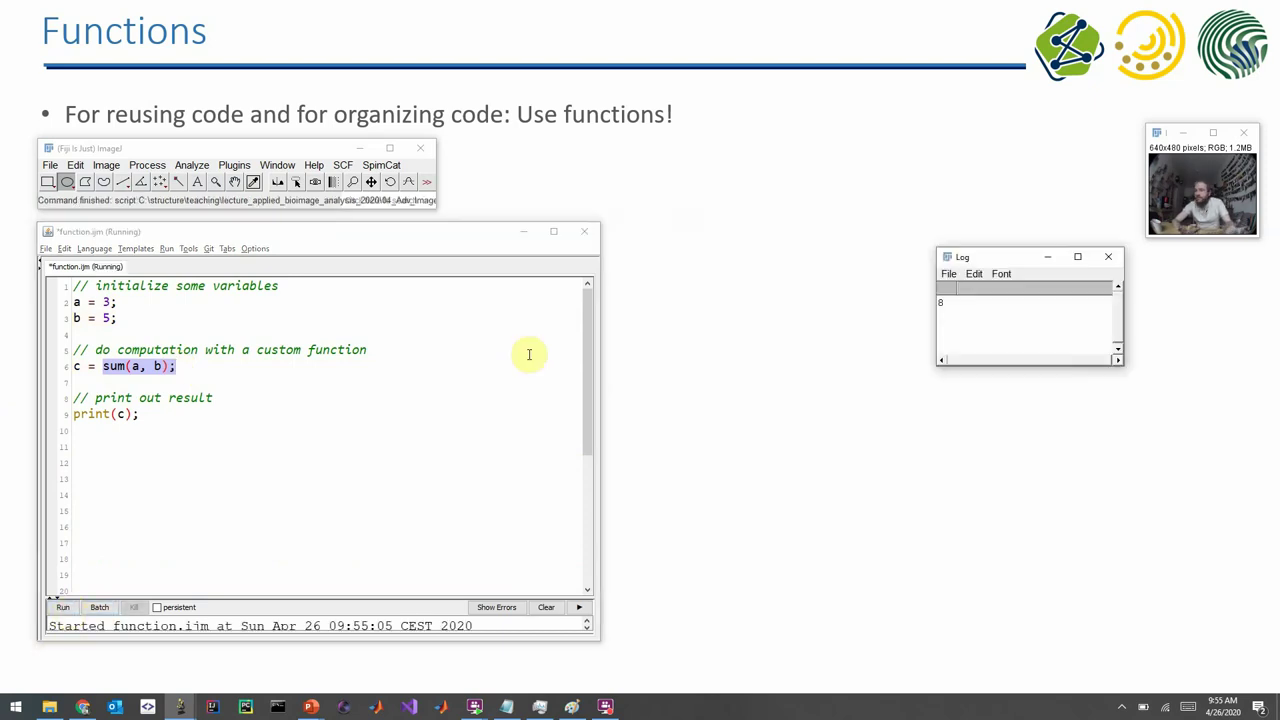
{"action": "left_click", "coordinate": [179, 461]}
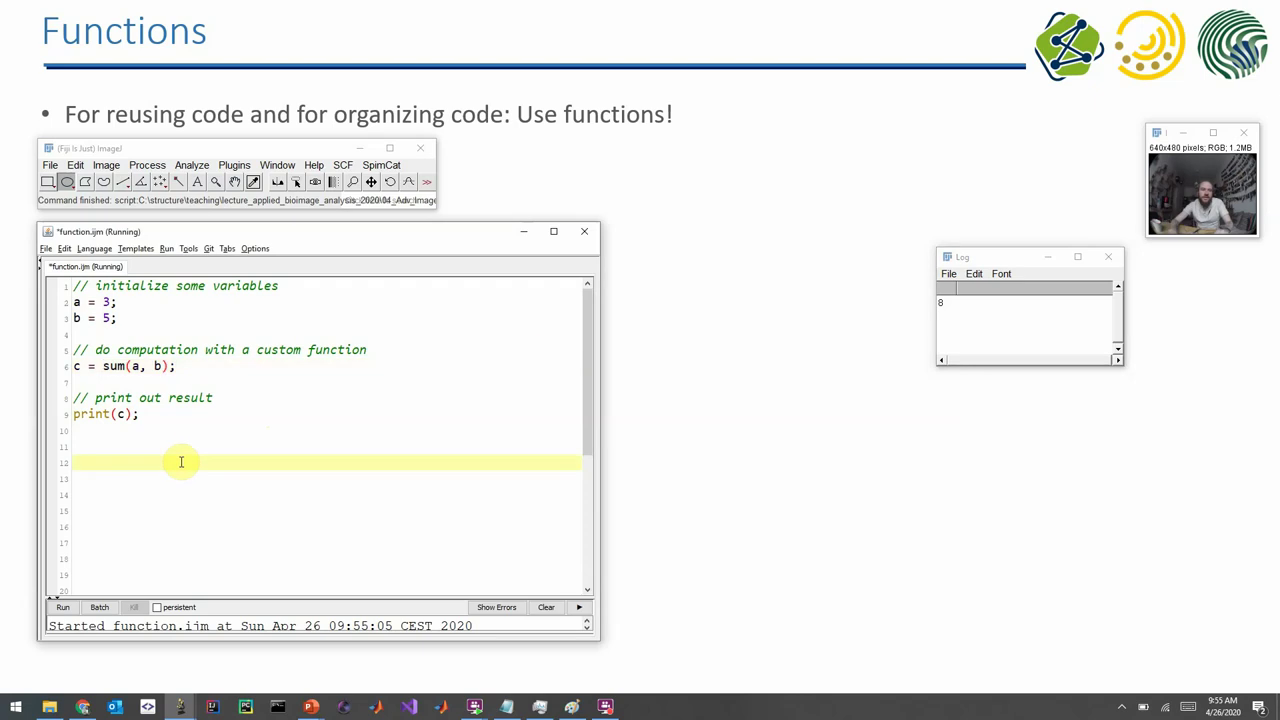
{"action": "type", "text": "// This functions computes the sum of two numbers function sum(summand1, summand2) {      the_sum = summand1 + summand2;      return the_sum; }"}
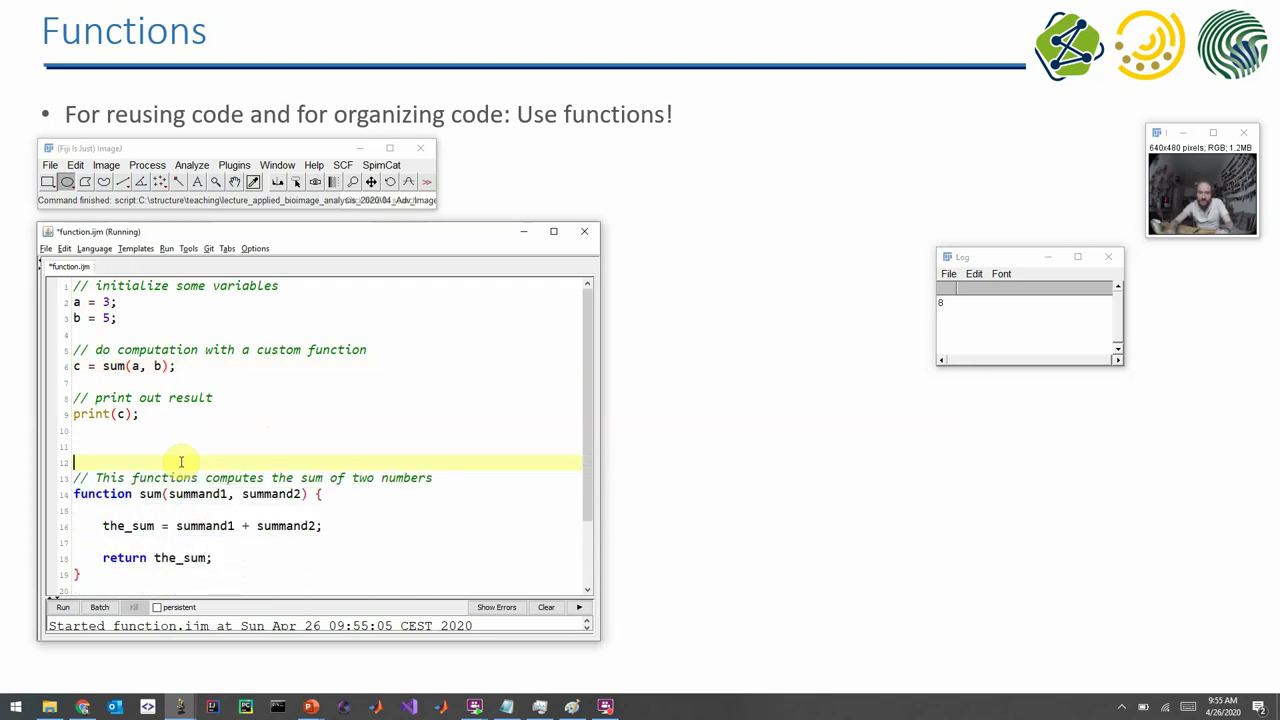
{"action": "key", "text": "Down"}
{"action": "key", "text": "Down"}
{"action": "key", "text": "Down"}
{"action": "key", "text": "Down"}
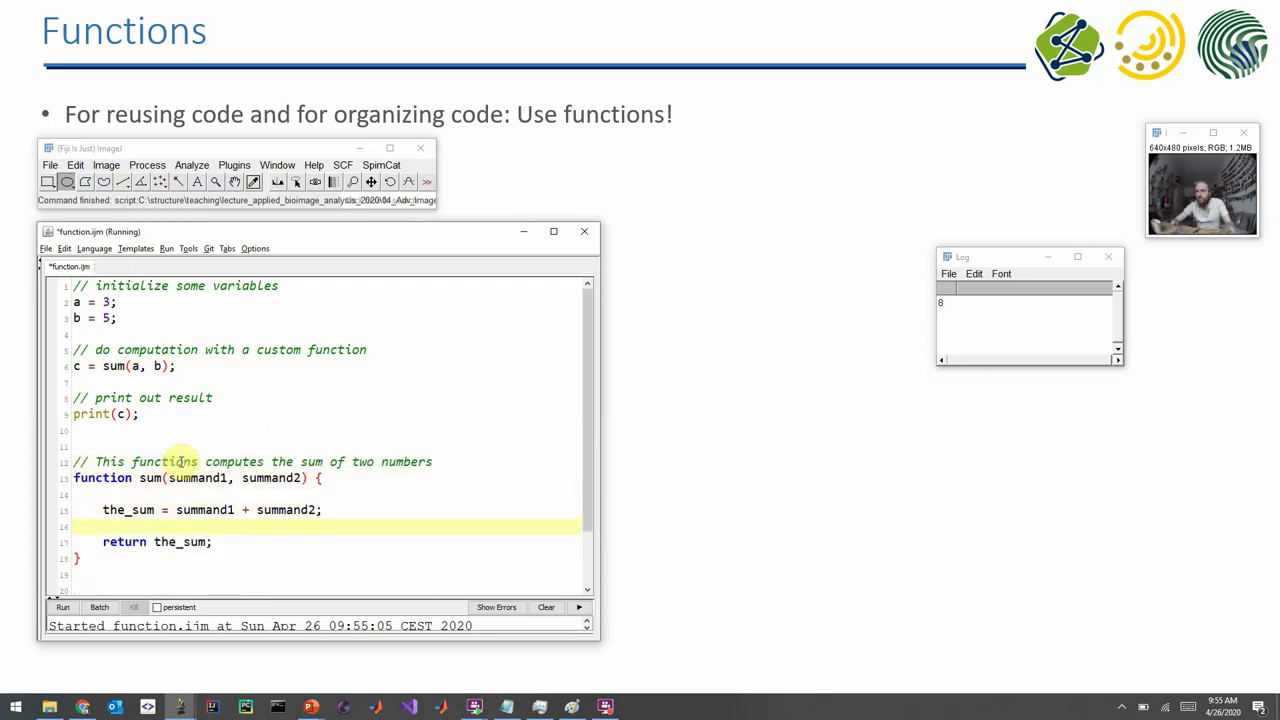
{"action": "key", "text": "Up"}
{"action": "key", "text": "Up"}
{"action": "key", "text": "Up"}
{"action": "key", "text": "Up"}
{"action": "key", "text": "Up"}
{"action": "key", "text": "Up"}
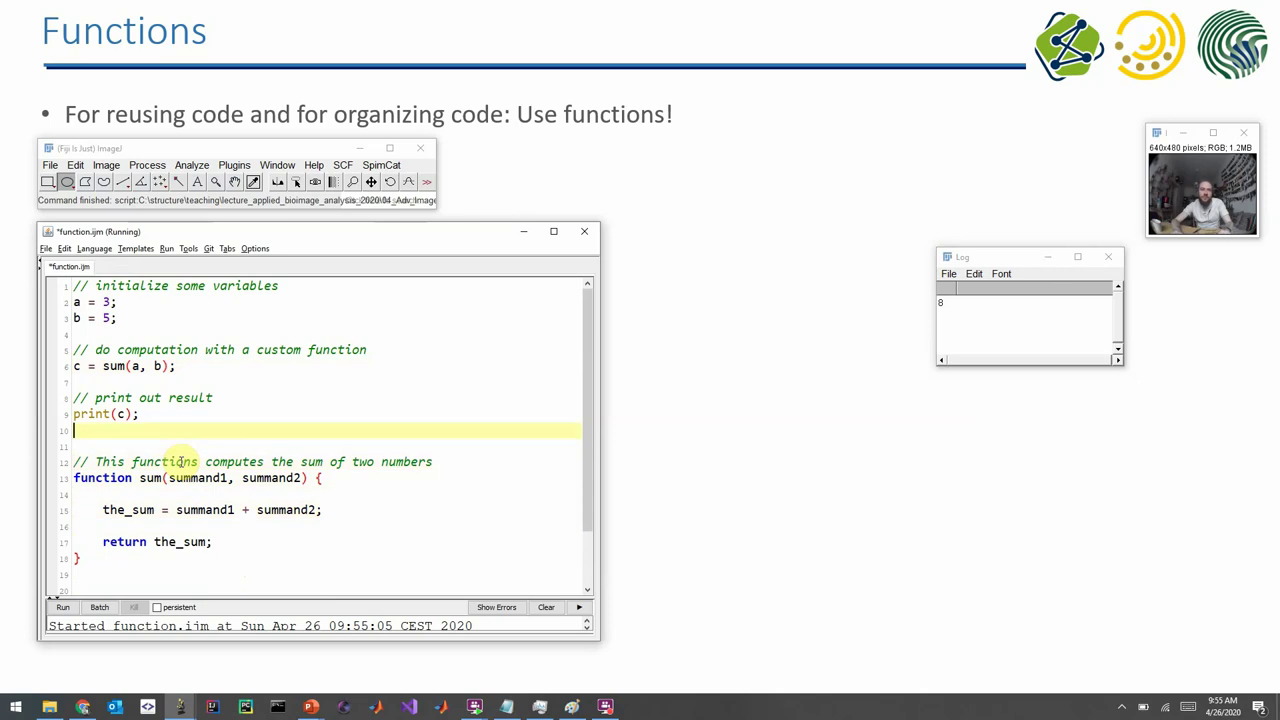
{"action": "key", "text": "Return"}
{"action": "key", "text": "Return"}
{"action": "key", "text": "Return"}
{"action": "key", "text": "Up"}
{"action": "key", "text": "Up"}
{"action": "key", "text": "Return"}
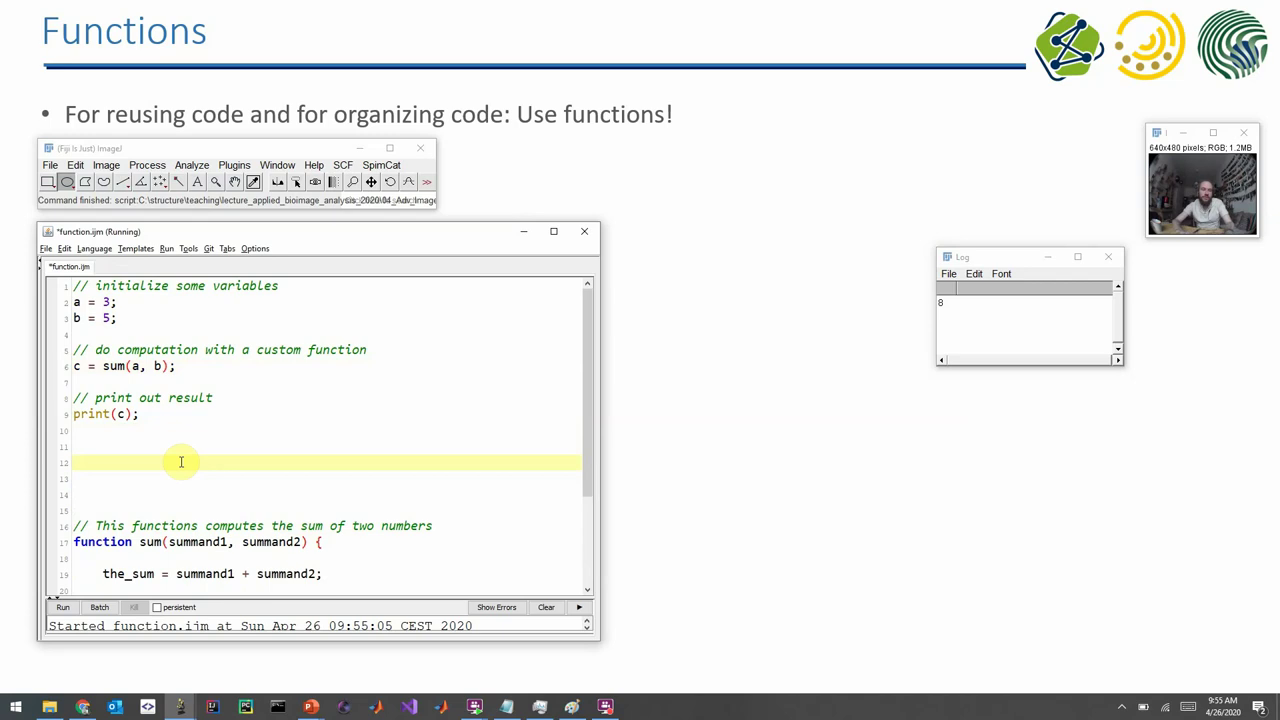
Write get_mean_intensity_of_image() calling getStatistics(area, mean, min, max, std, histogram) and ending with return mean;
{"action": "type", "text": "function get_"}
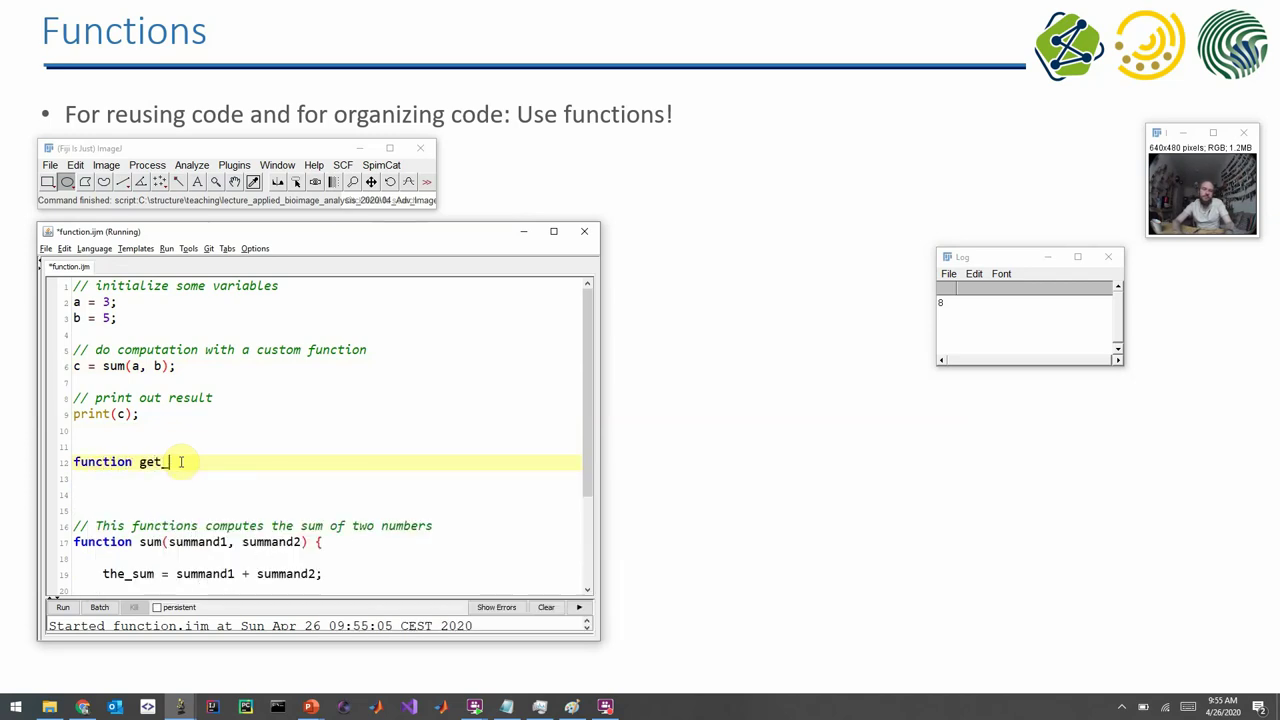
{"action": "type", "text": "mean_intensit"}
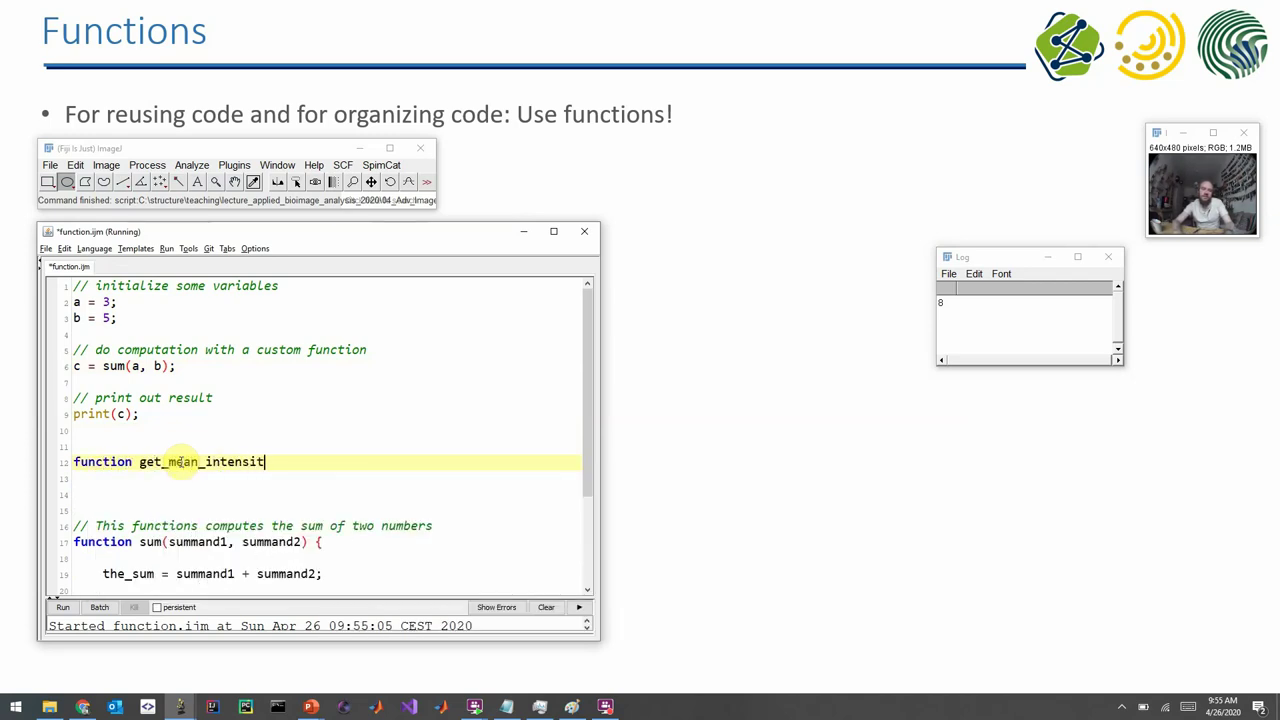
{"action": "type", "text": "y_of_image() {"}
{"action": "key", "text": "Return"}
{"action": "key", "text": "Return"}
{"action": "key", "text": "Return"}
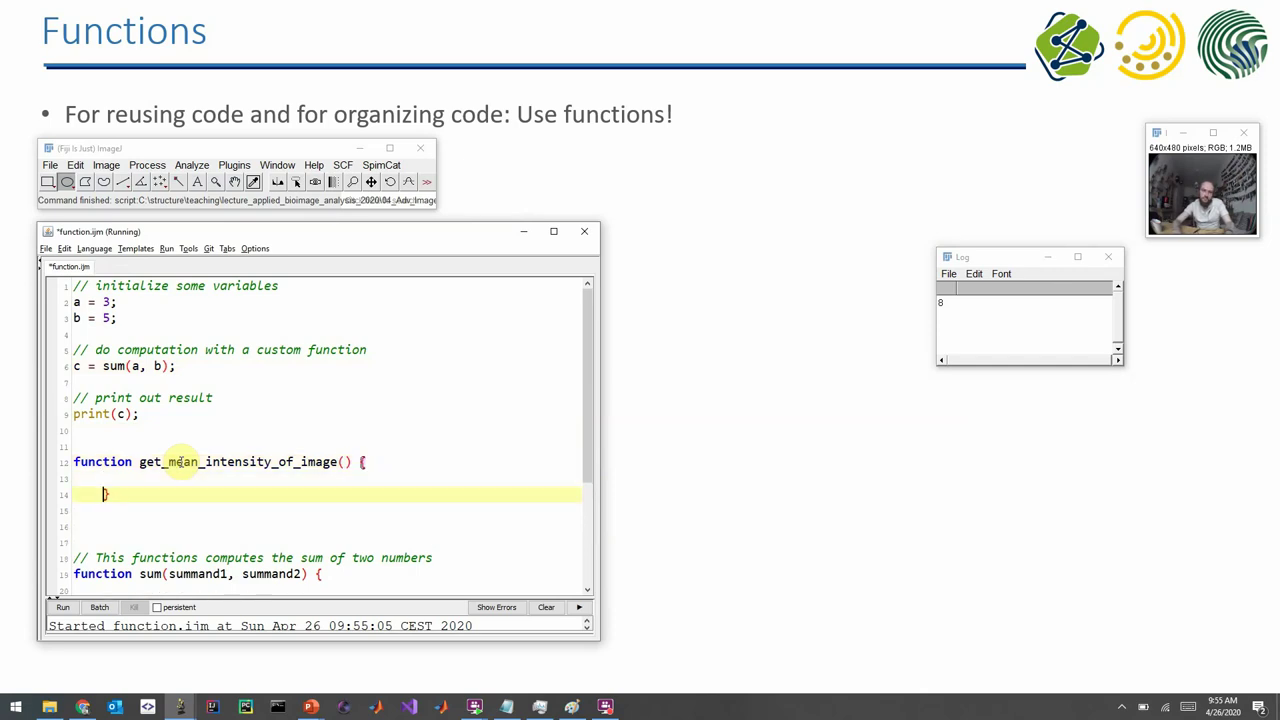
{"action": "type", "text": "}"}
{"action": "key", "text": "Up"}
{"action": "key", "text": "Up"}
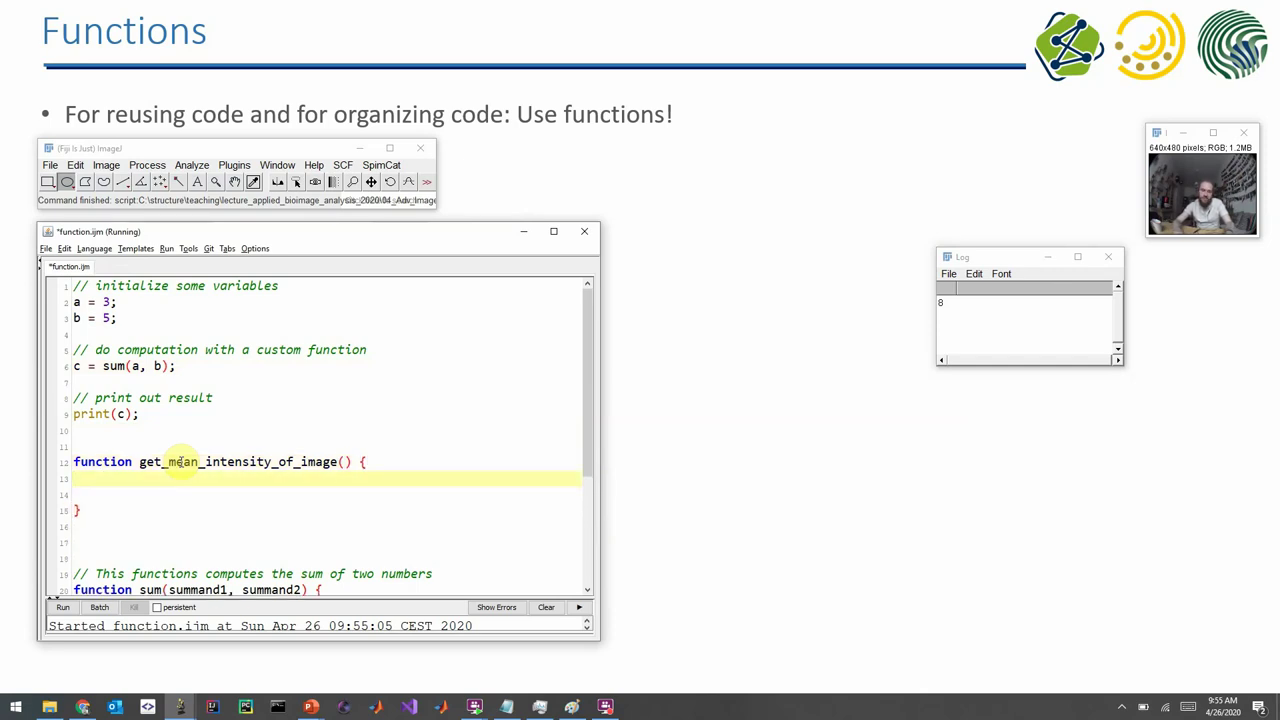
{"action": "type", "text": "getSt"}
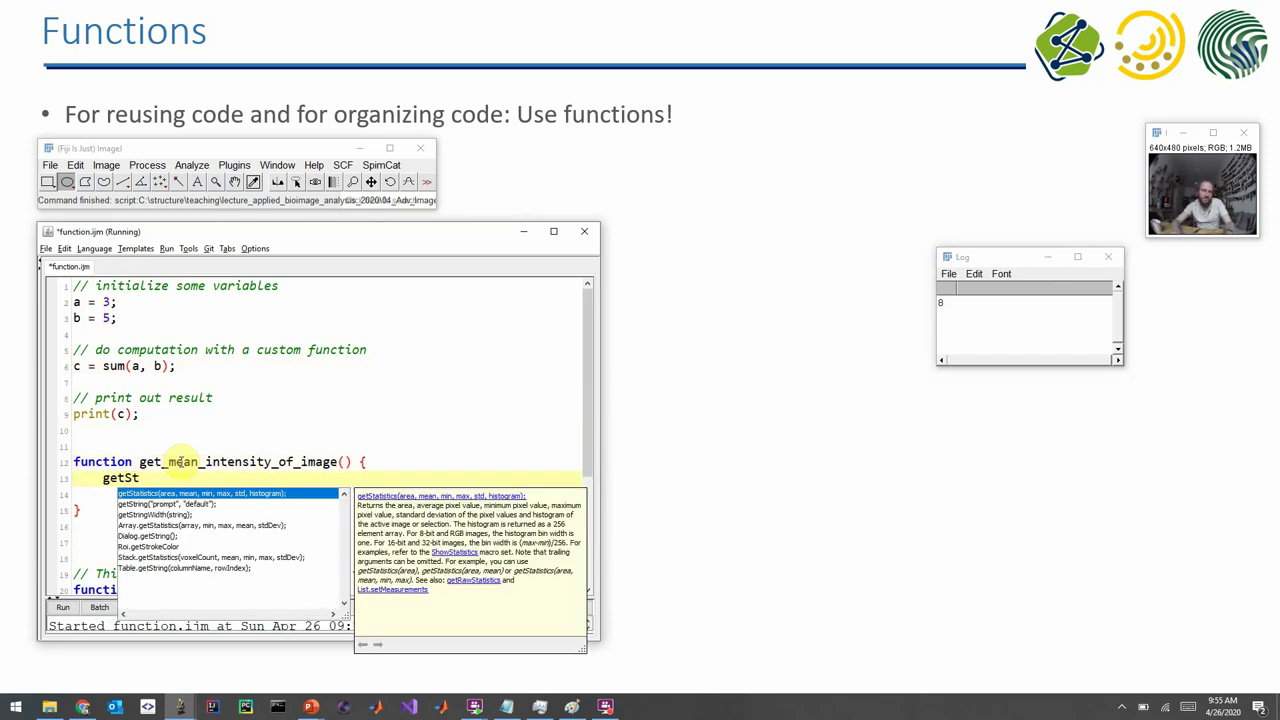
{"action": "key", "text": "Return"}
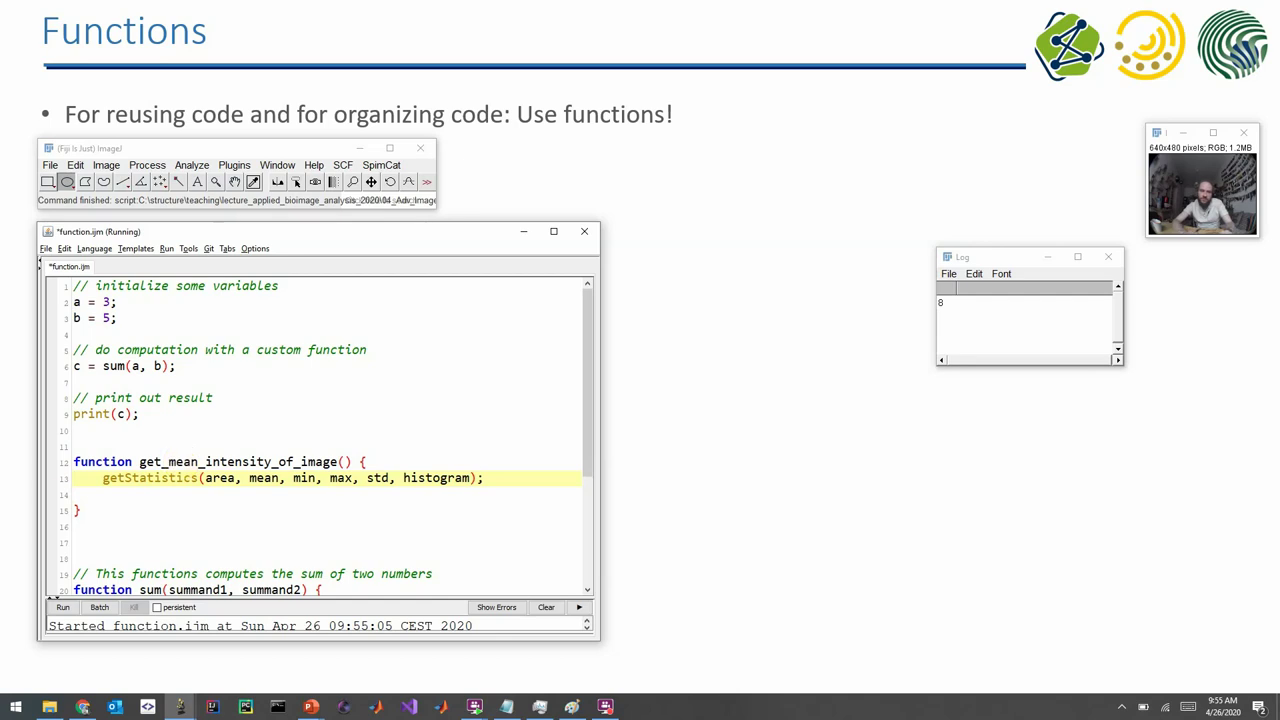
{"action": "left_click_drag", "start_coordinate": [249, 477], "coordinate": [283, 477]}
{"action": "left_click", "coordinate": [257, 494]}
{"action": "key", "text": "Return"}
{"action": "key", "text": "Return"}
{"action": "key", "text": "Up"}
{"action": "type", "text": "return mean;"}
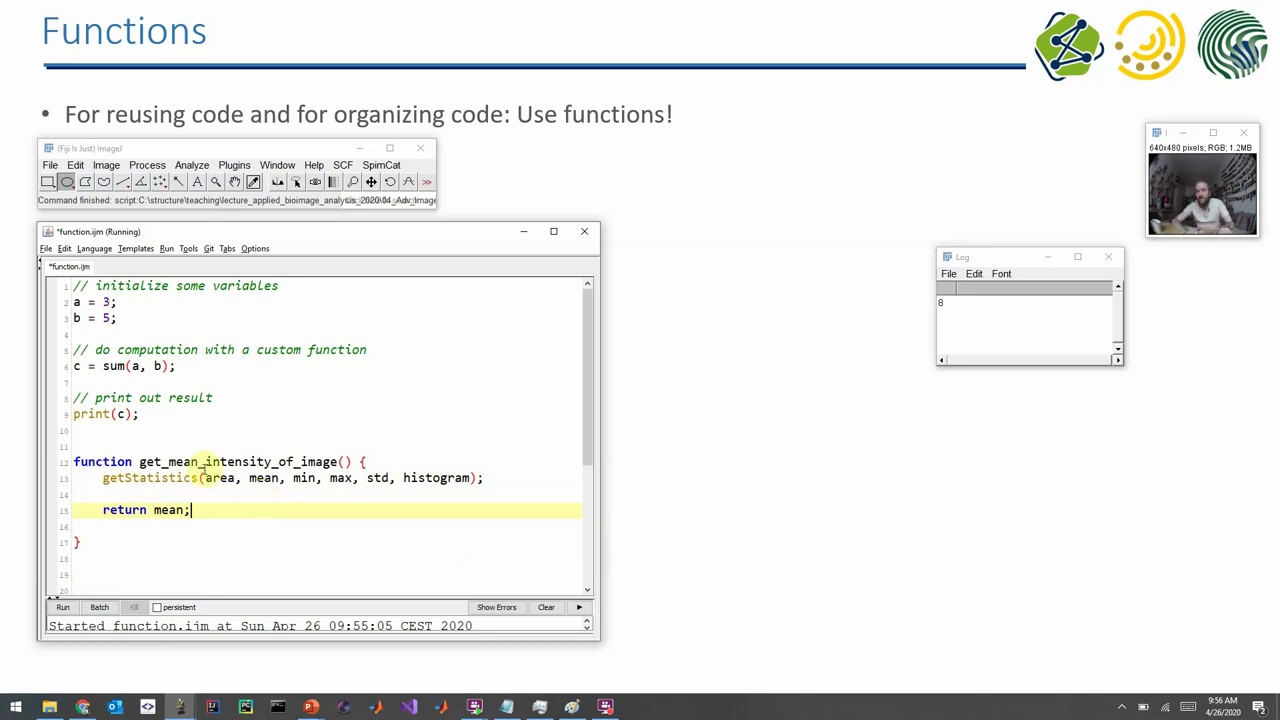
Store get_mean_intensity_of_image() in mean_intensity and print it with a "mean_intensity: " label
{"action": "left_click_drag", "start_coordinate": [170, 314], "coordinate": [118, 302]}
{"action": "left_click_drag", "start_coordinate": [66, 266], "coordinate": [72, 286]}
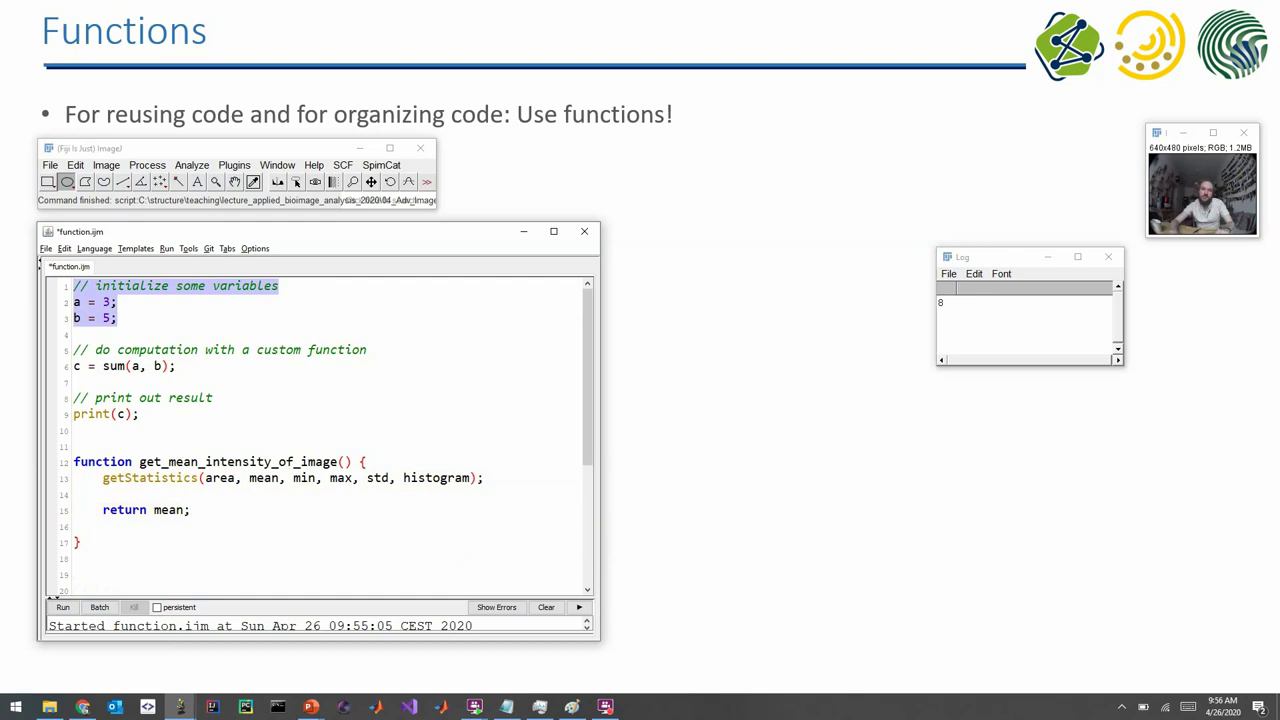
{"action": "key", "text": "Down"}
{"action": "key", "text": "Down"}
{"action": "key", "text": "Down"}
{"action": "key", "text": "Down"}
{"action": "key", "text": "Down"}
{"action": "key", "text": "Down"}
{"action": "key", "text": "Down"}
{"action": "key", "text": "Down"}
{"action": "key", "text": "Down"}
{"action": "key", "text": "Down"}
{"action": "key", "text": "Down"}
{"action": "key", "text": "Return"}
{"action": "key", "text": "Return"}
{"action": "key", "text": "Return"}
{"action": "key", "text": "Up"}
{"action": "key", "text": "Up"}
{"action": "key", "text": "Up"}
{"action": "key", "text": "Up"}
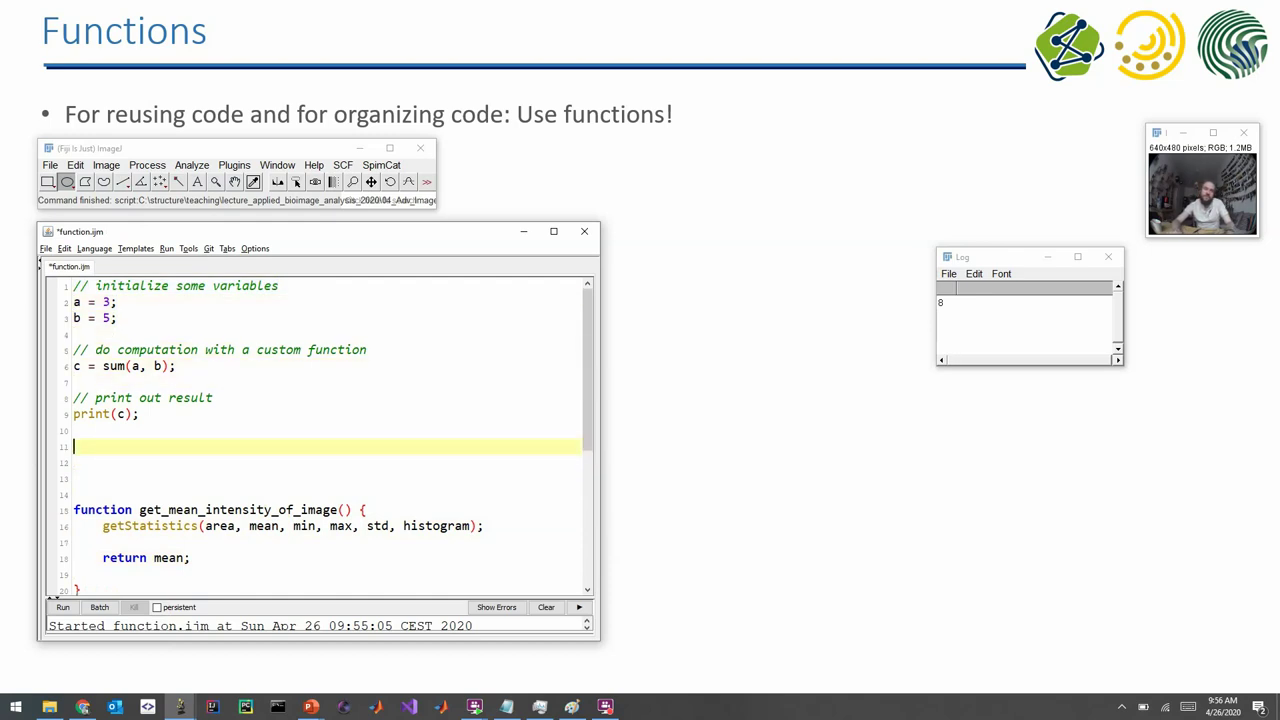
{"action": "type", "text": "mean_intensity"}
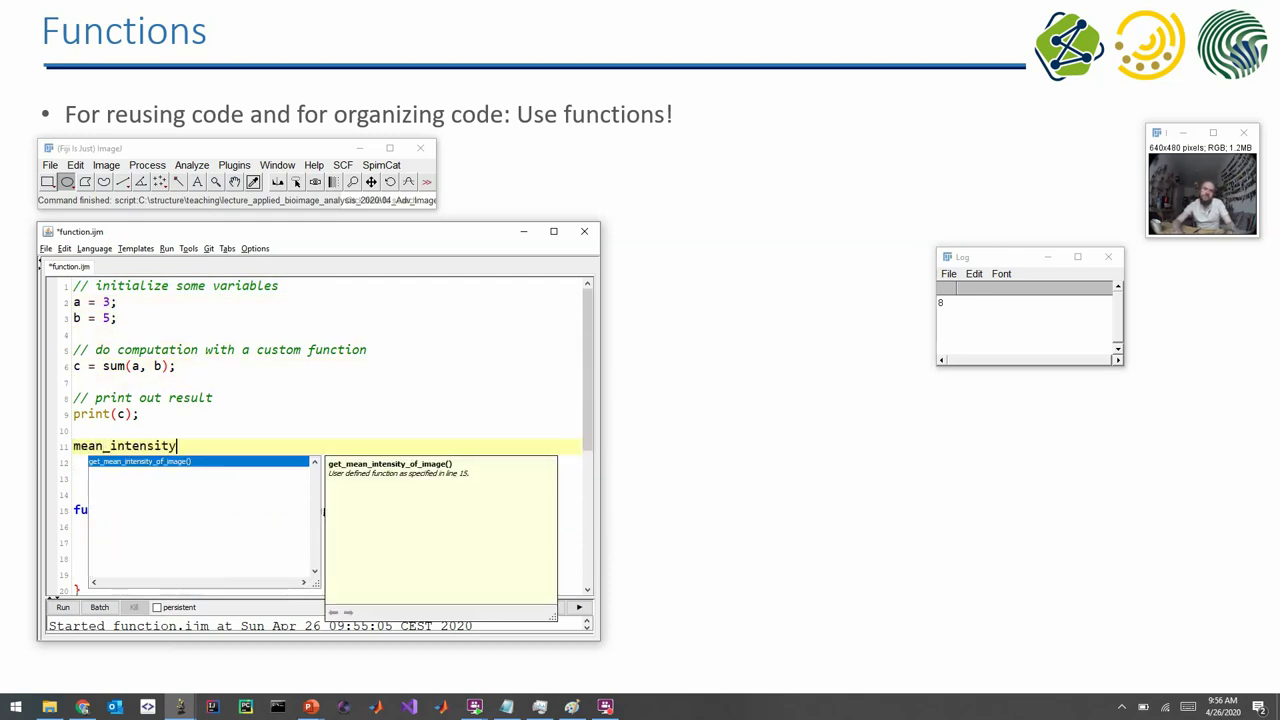
{"action": "type", "text": " = get"}
{"action": "key", "text": "Return"}
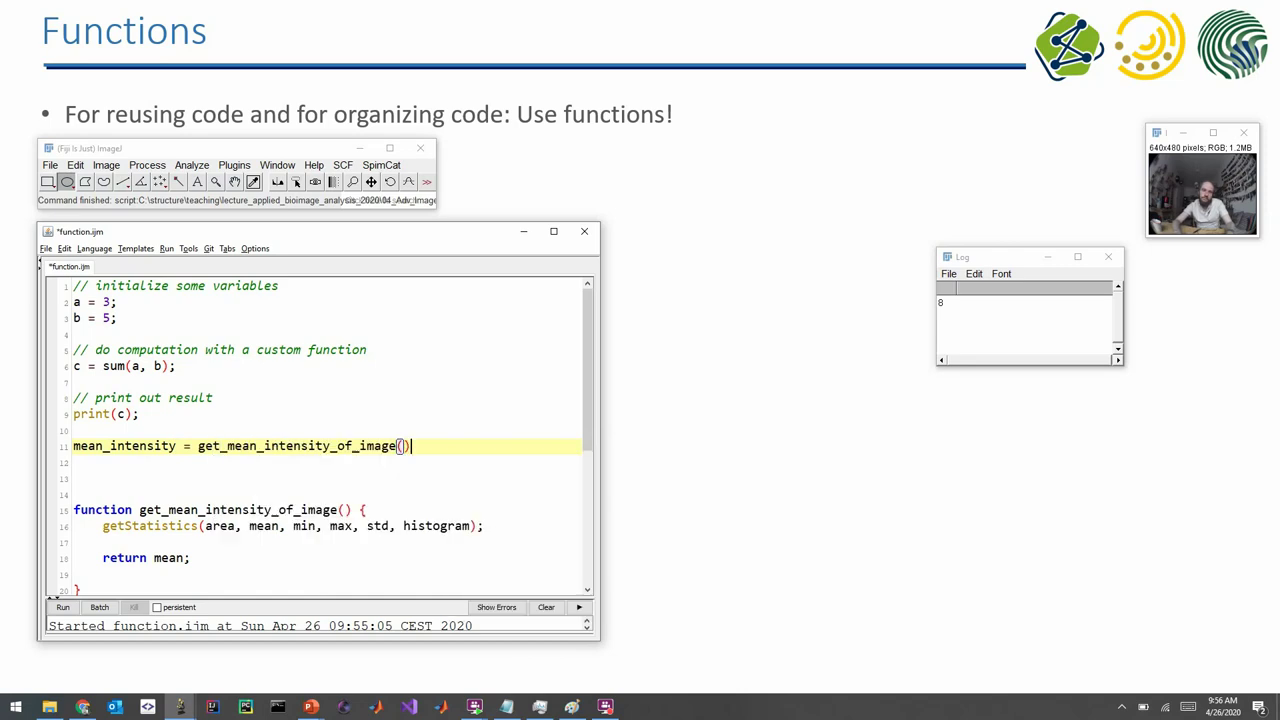
{"action": "type", "text": ";"}
{"action": "key", "text": "Return"}
{"action": "type", "text": "print("}
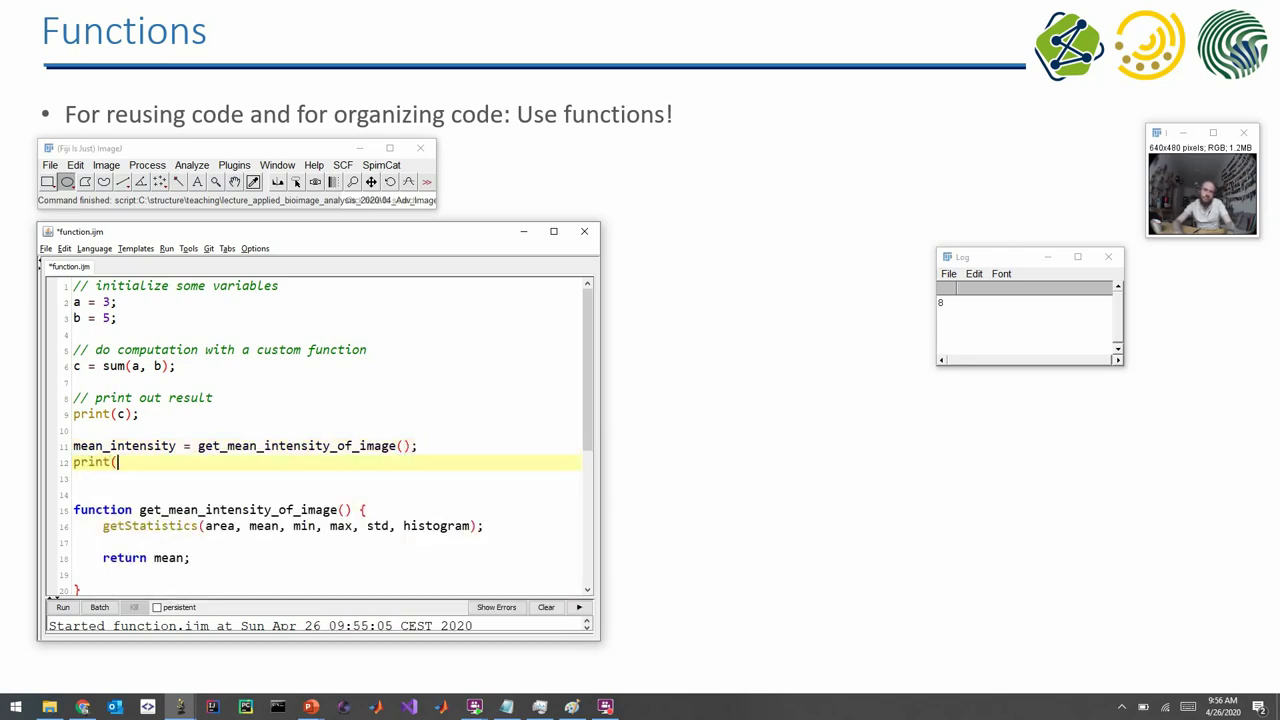
{"action": "type", "text": "\"mean_intensity:"}
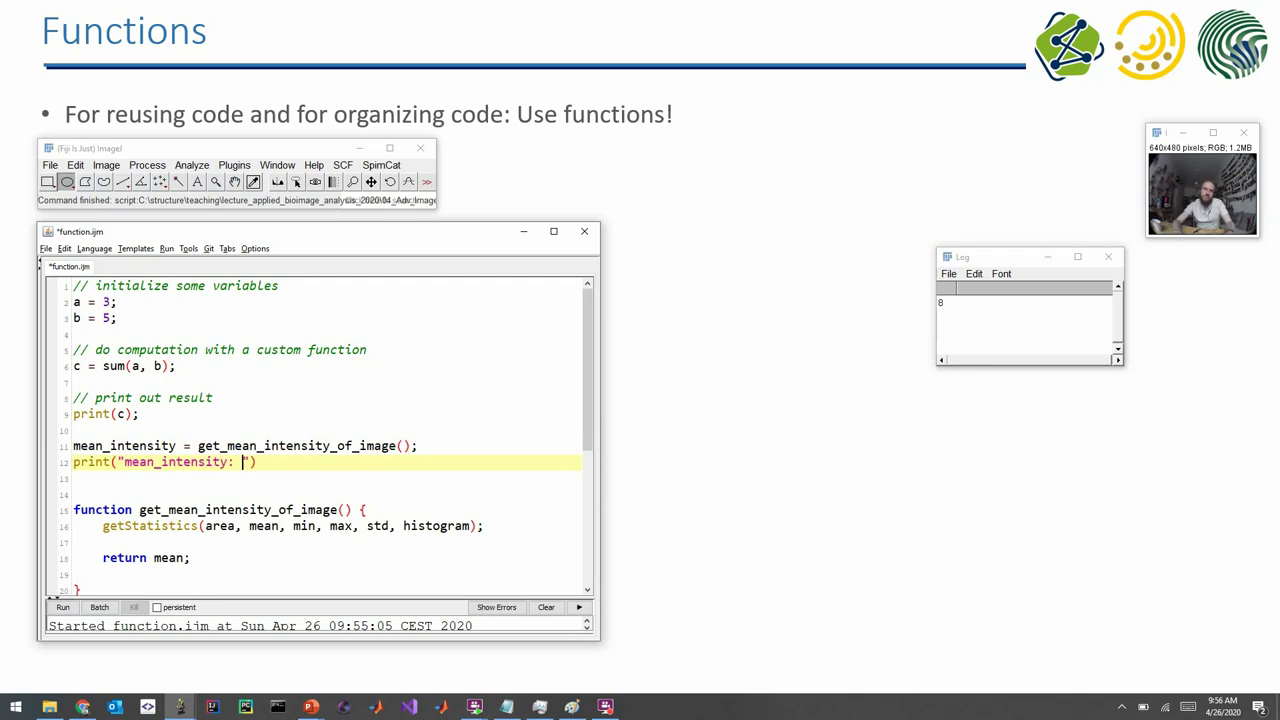
{"action": "type", "text": " \" + mean_intensity"}
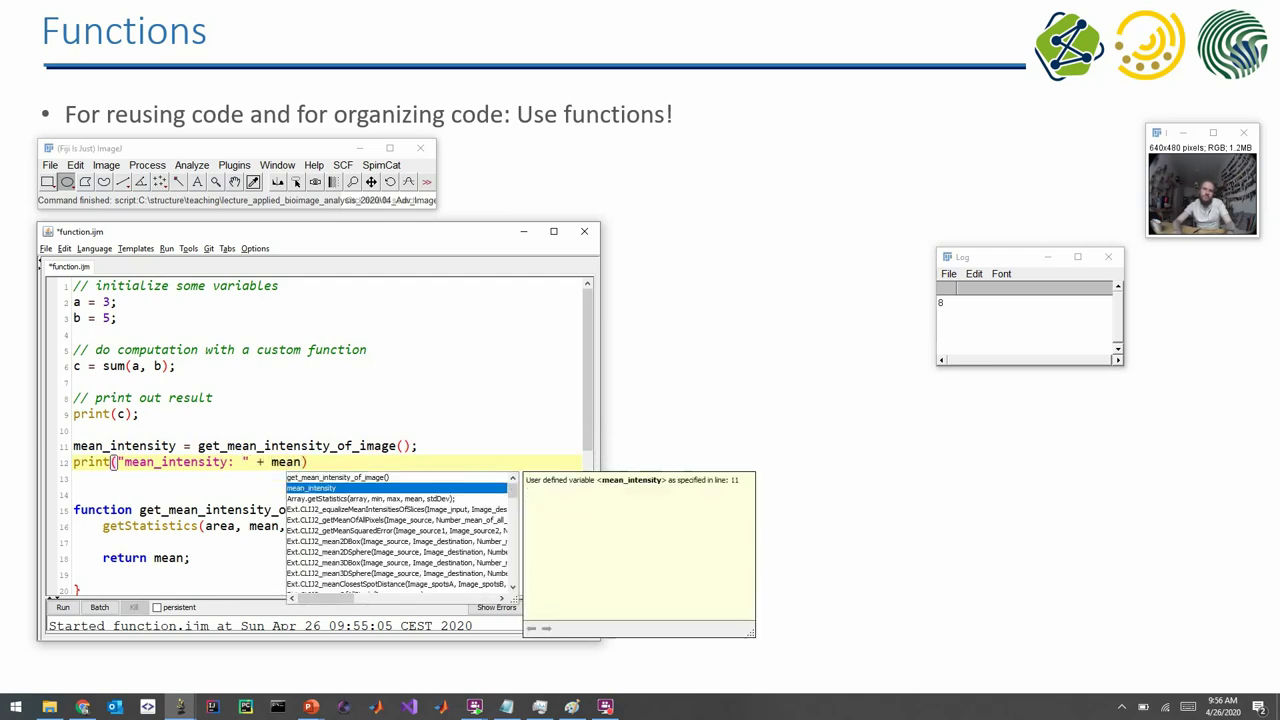
{"action": "type", "text": ");"}
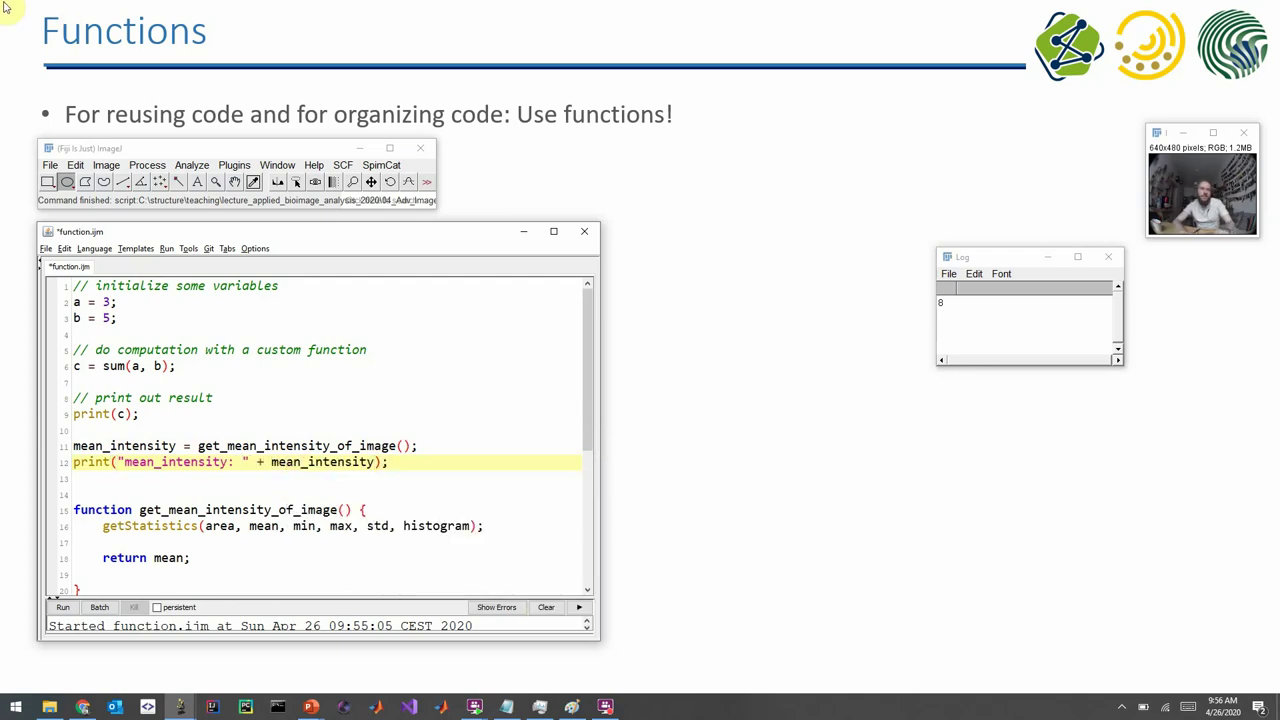
Open the Blobs sample image from File > Open Samples
{"action": "left_click", "coordinate": [46, 166]}
{"action": "mouse_move", "coordinate": [80, 233]}
{"action": "left_click", "coordinate": [230, 75]}
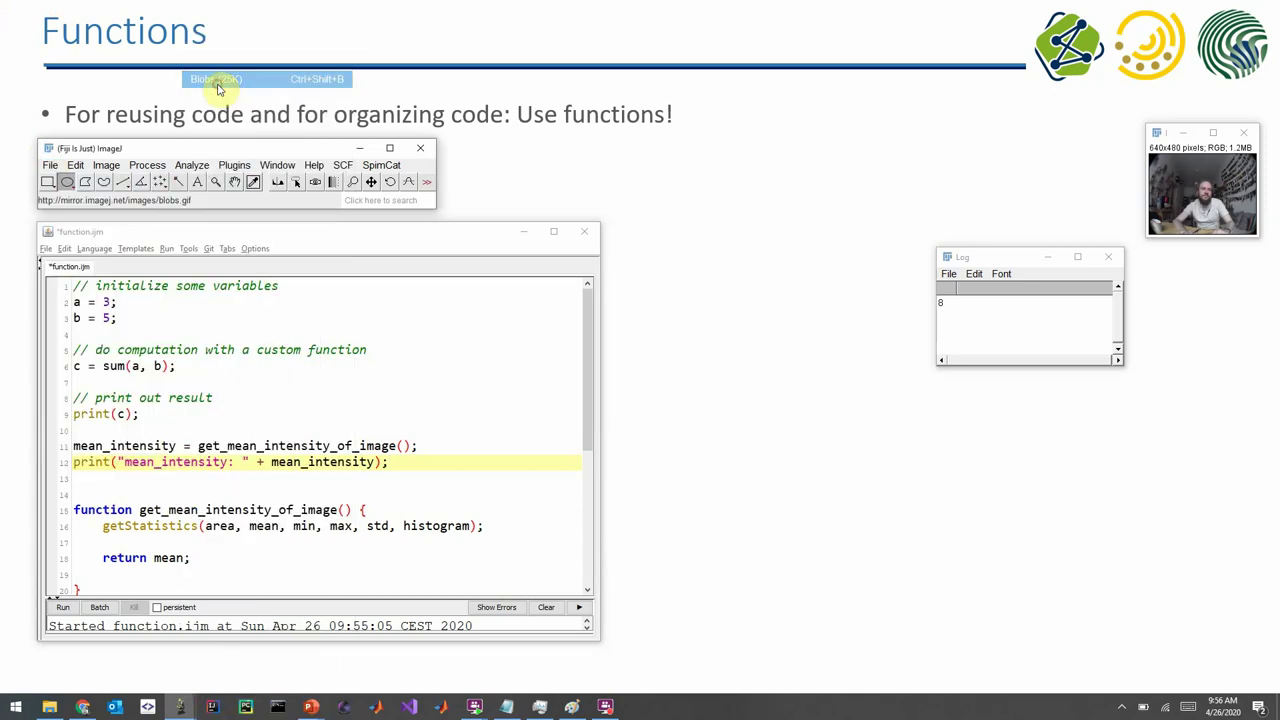
Run the script and check the Log shows mean_intensity: 103.2686
{"action": "left_click", "coordinate": [227, 448]}
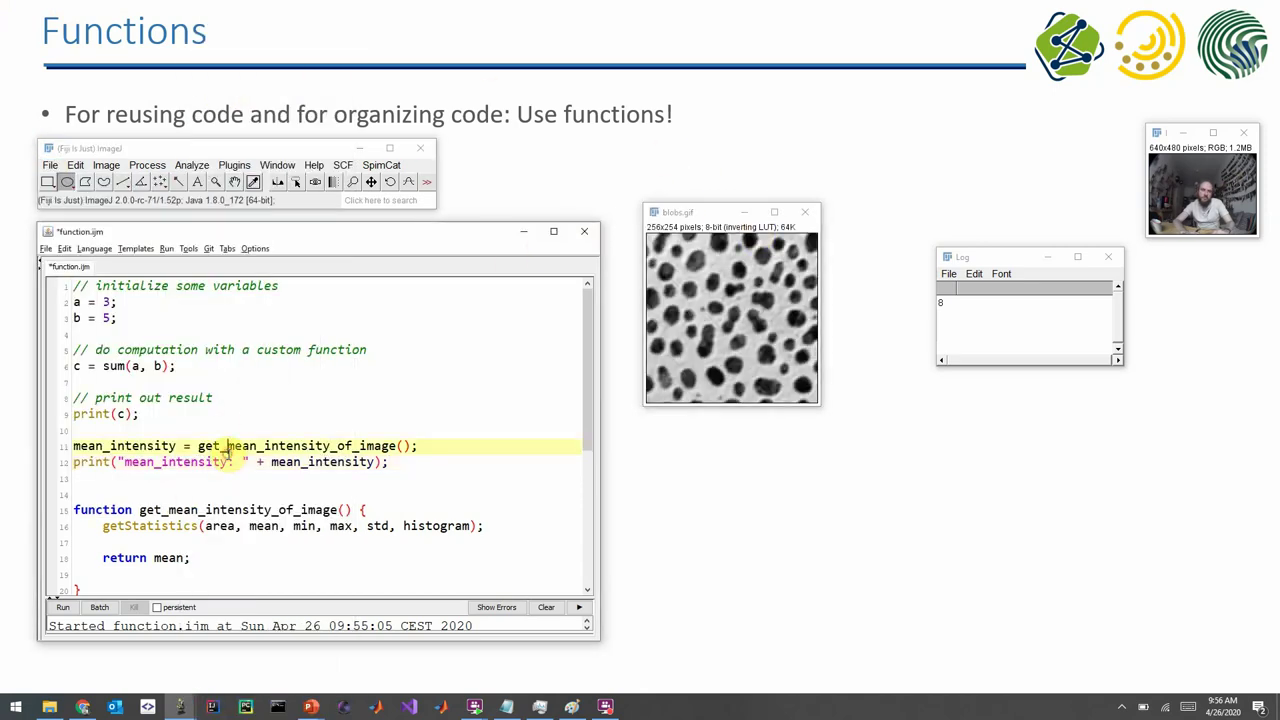
{"action": "left_click", "coordinate": [63, 609]}
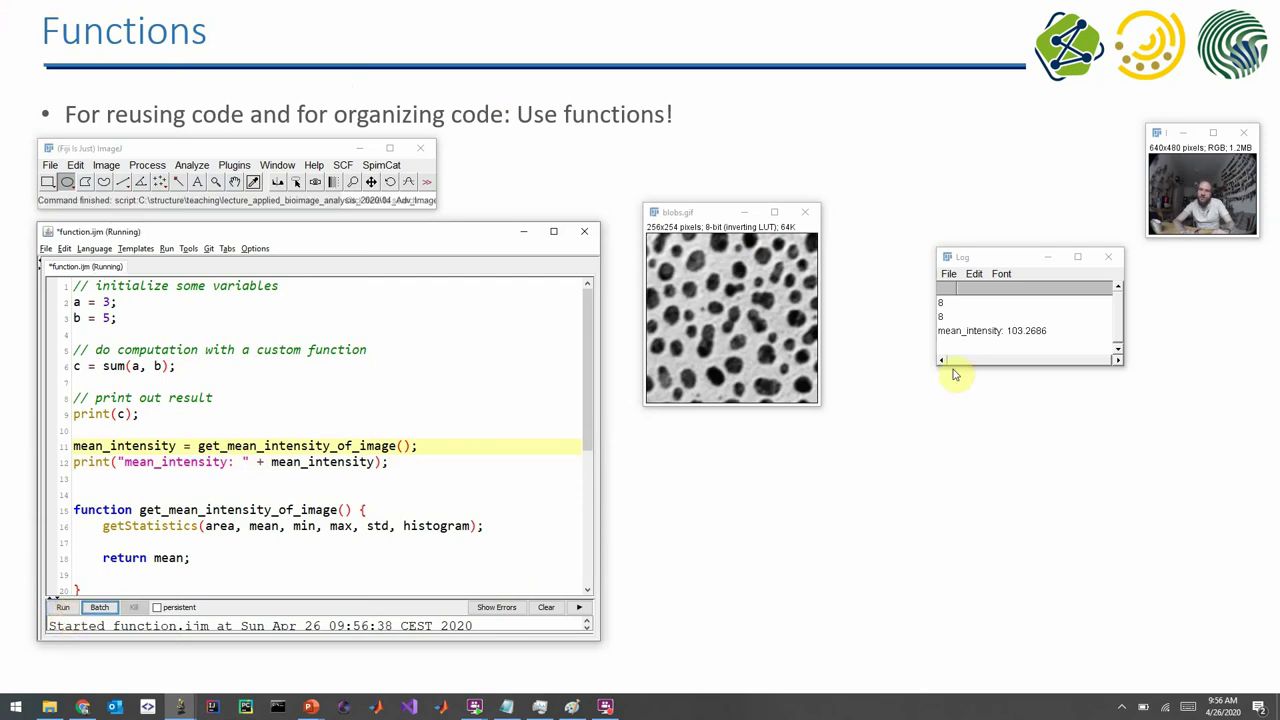
{"action": "left_click", "coordinate": [948, 317]}
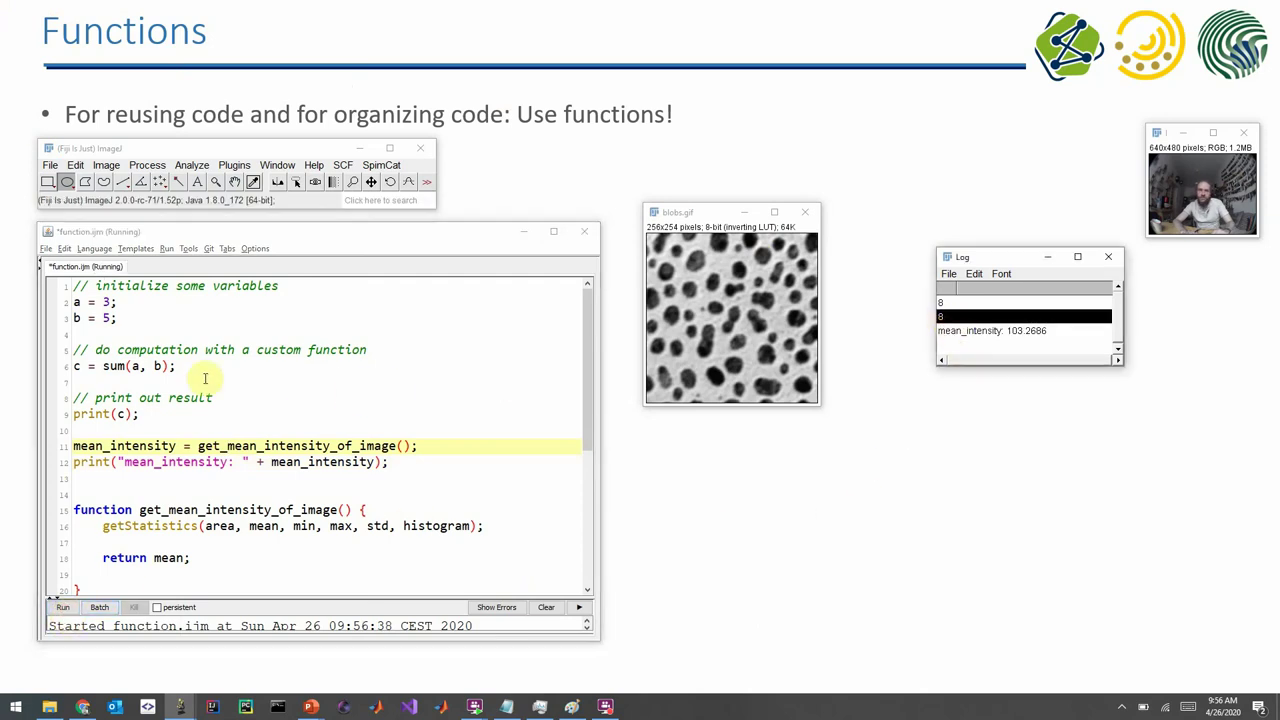
Insert a blank line on line 10, then highlight the function name at its definition and call
{"action": "left_click_drag", "start_coordinate": [72, 302], "coordinate": [73, 334]}
{"action": "left_click_drag", "start_coordinate": [152, 400], "coordinate": [155, 412]}
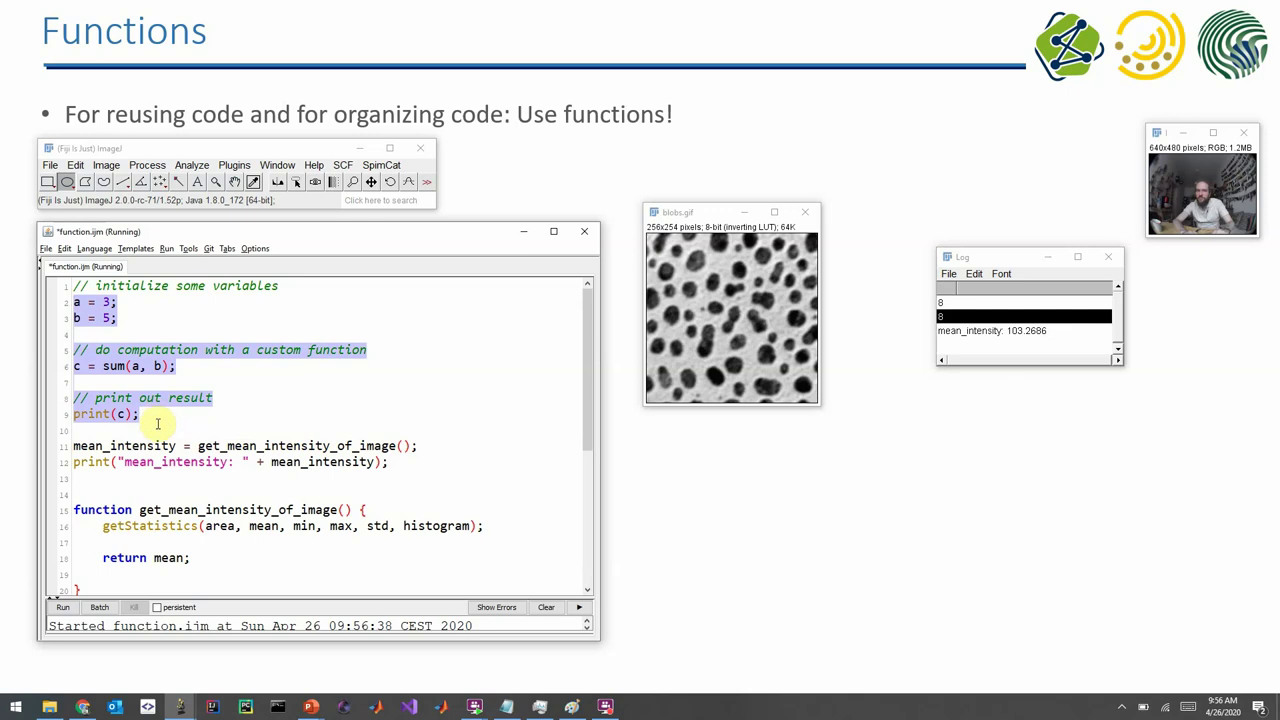
{"action": "left_click", "coordinate": [157, 432]}
{"action": "key", "text": "Return"}
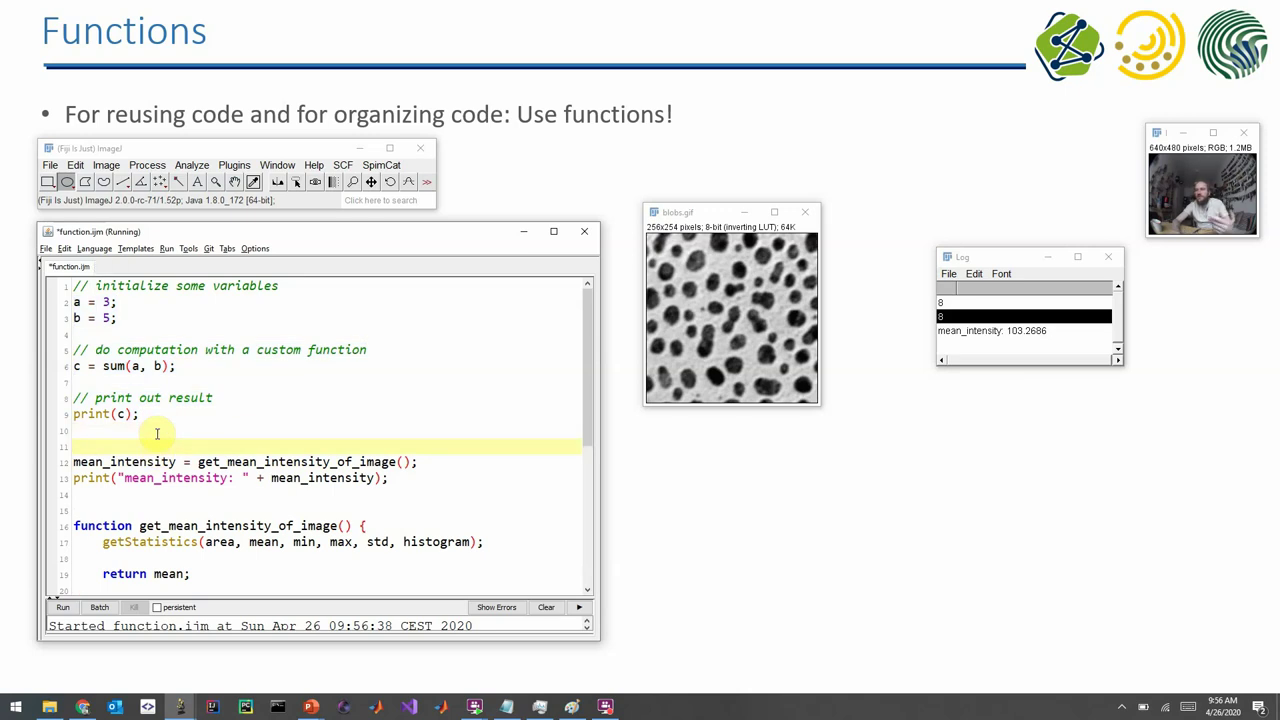
{"action": "double_click", "coordinate": [210, 525]}
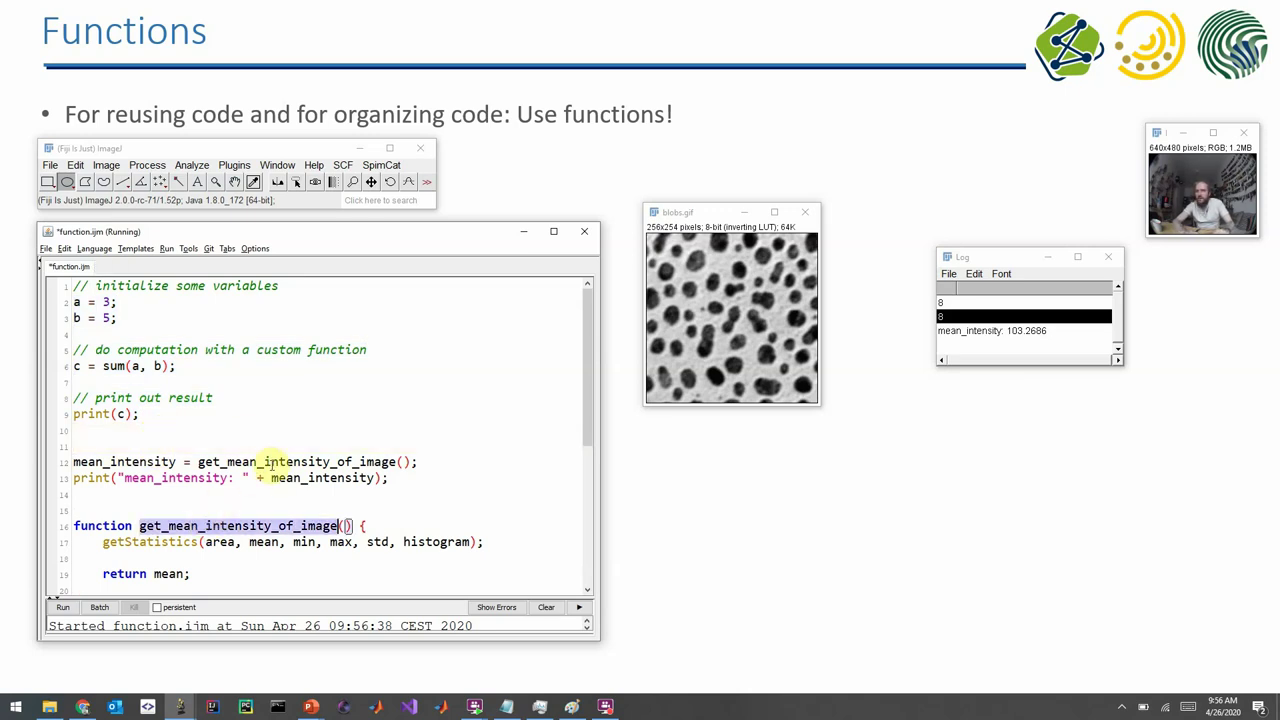
{"action": "double_click", "coordinate": [268, 461]}
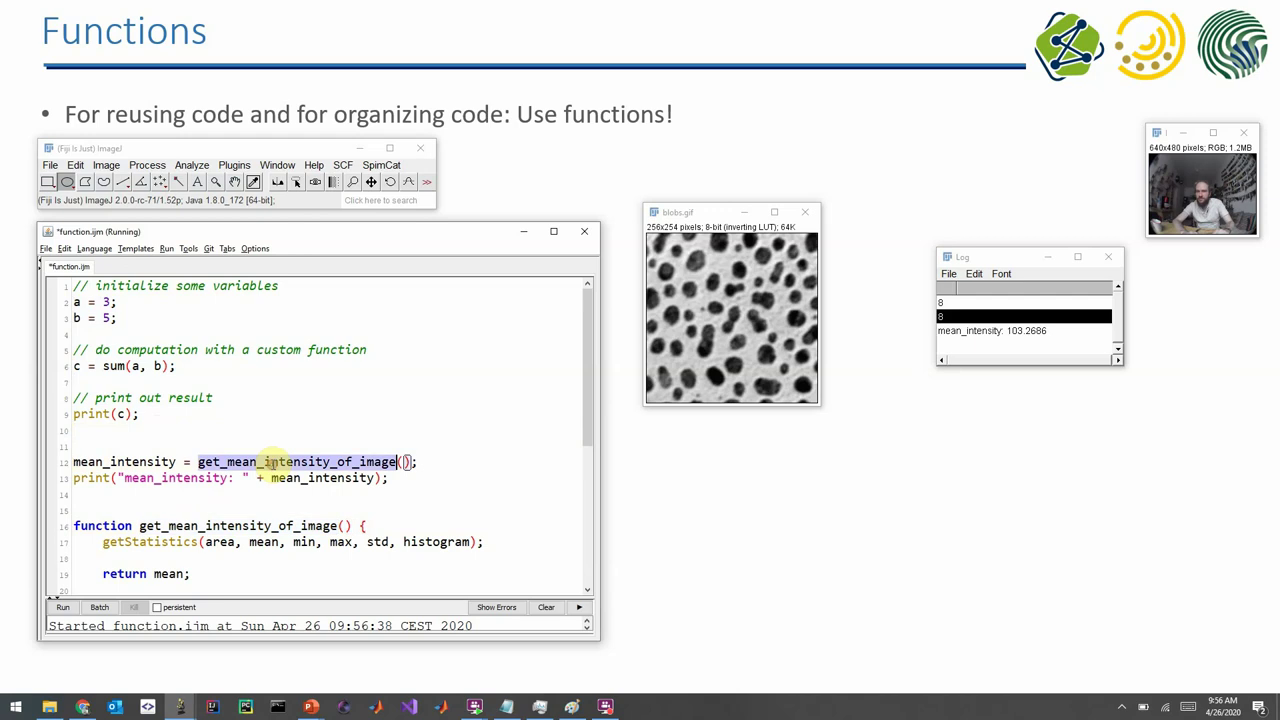
{"action": "double_click", "coordinate": [257, 525]}
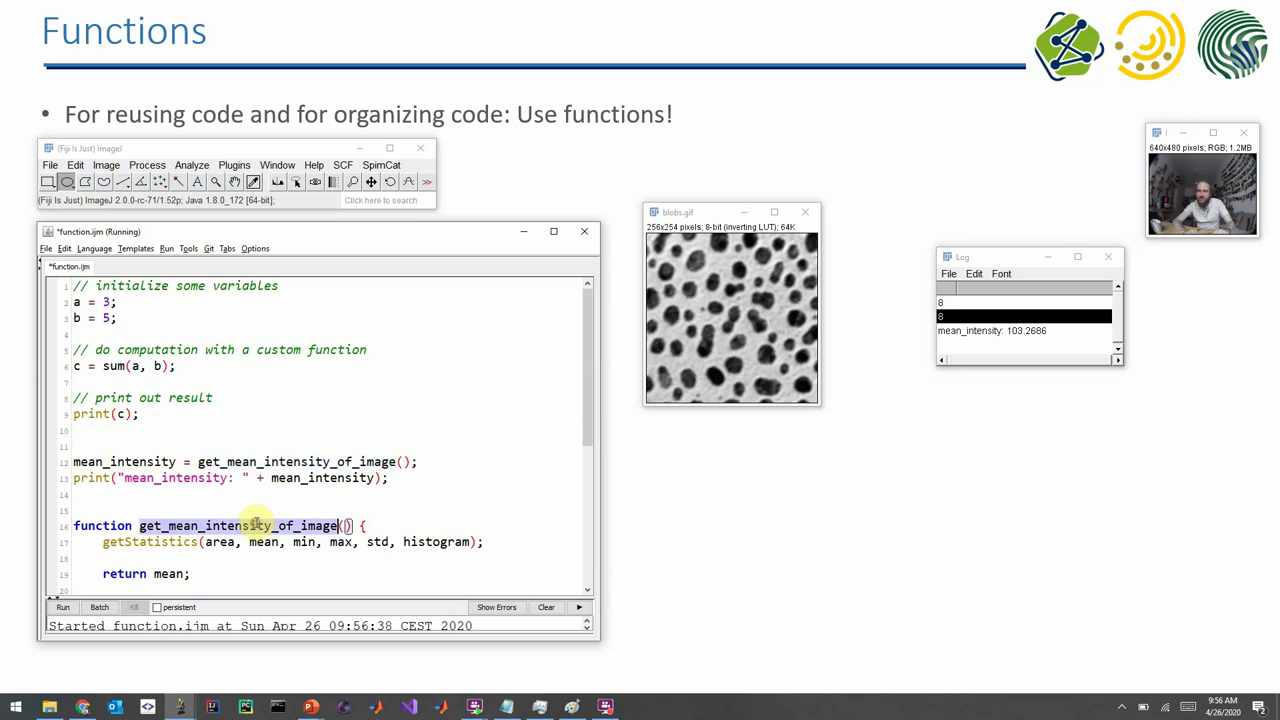
{"action": "left_click", "coordinate": [188, 541]}
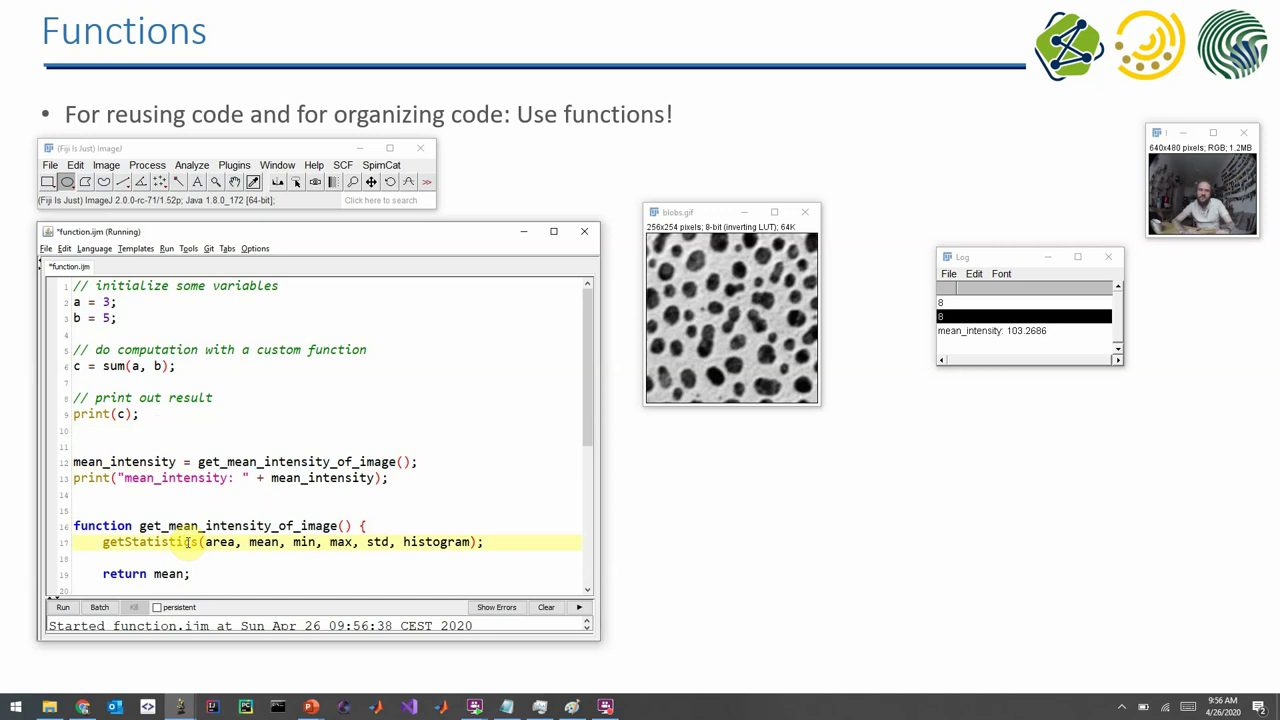
{"action": "scroll", "coordinate": [189, 541], "scroll_direction": "down", "scroll_amount": 2}
{"action": "scroll", "coordinate": [190, 541], "scroll_direction": "up", "scroll_amount": 1}
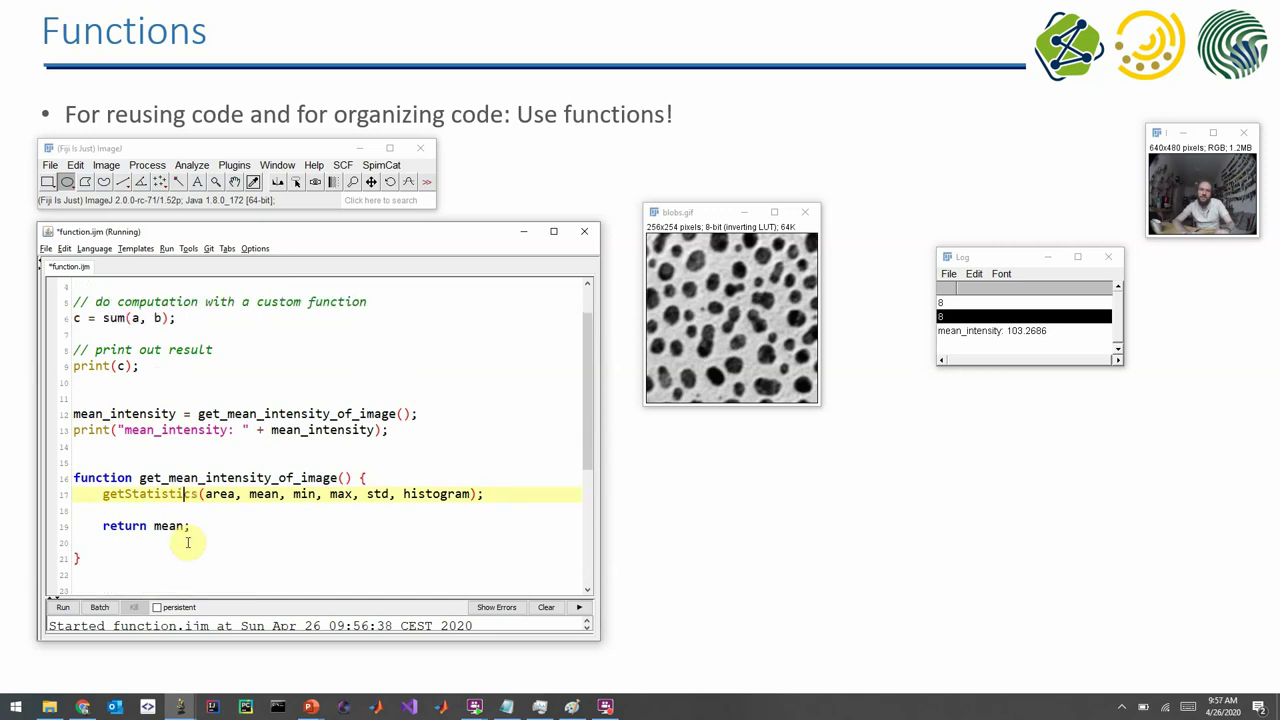
{"action": "left_click", "coordinate": [197, 414]}
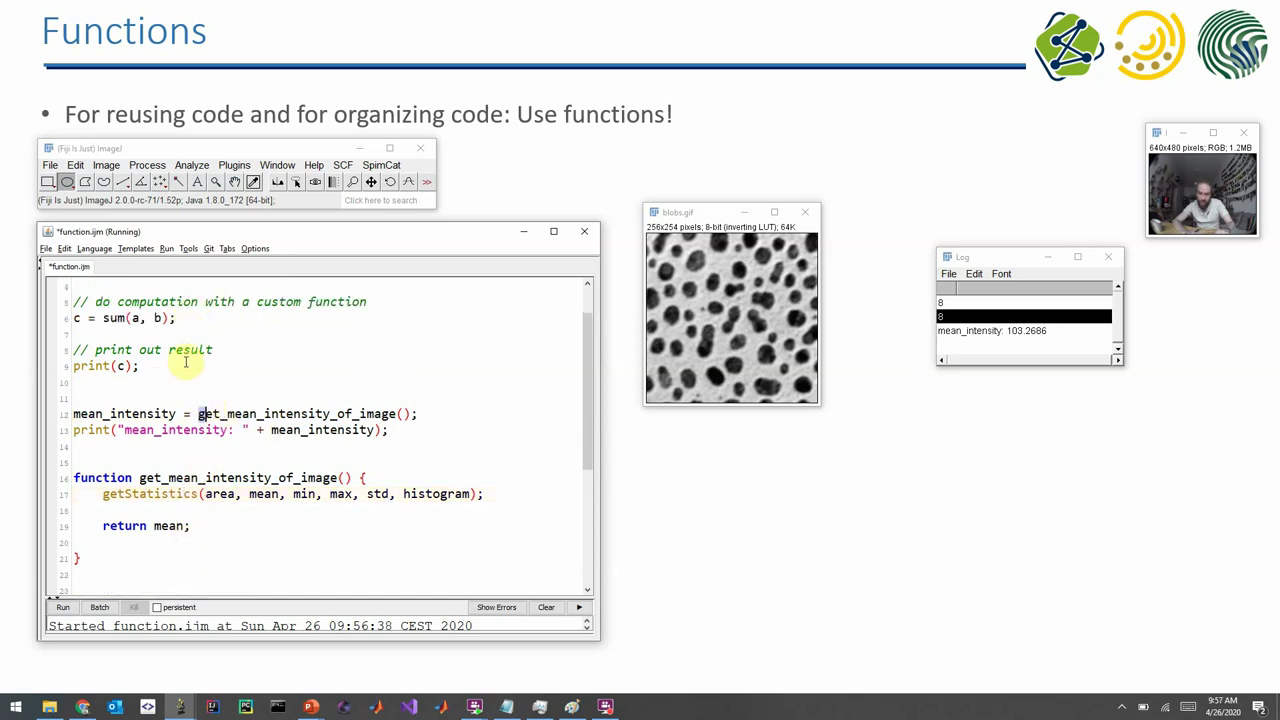
{"action": "left_click", "coordinate": [204, 414]}
{"action": "left_click_drag", "start_coordinate": [199, 413], "coordinate": [397, 414]}
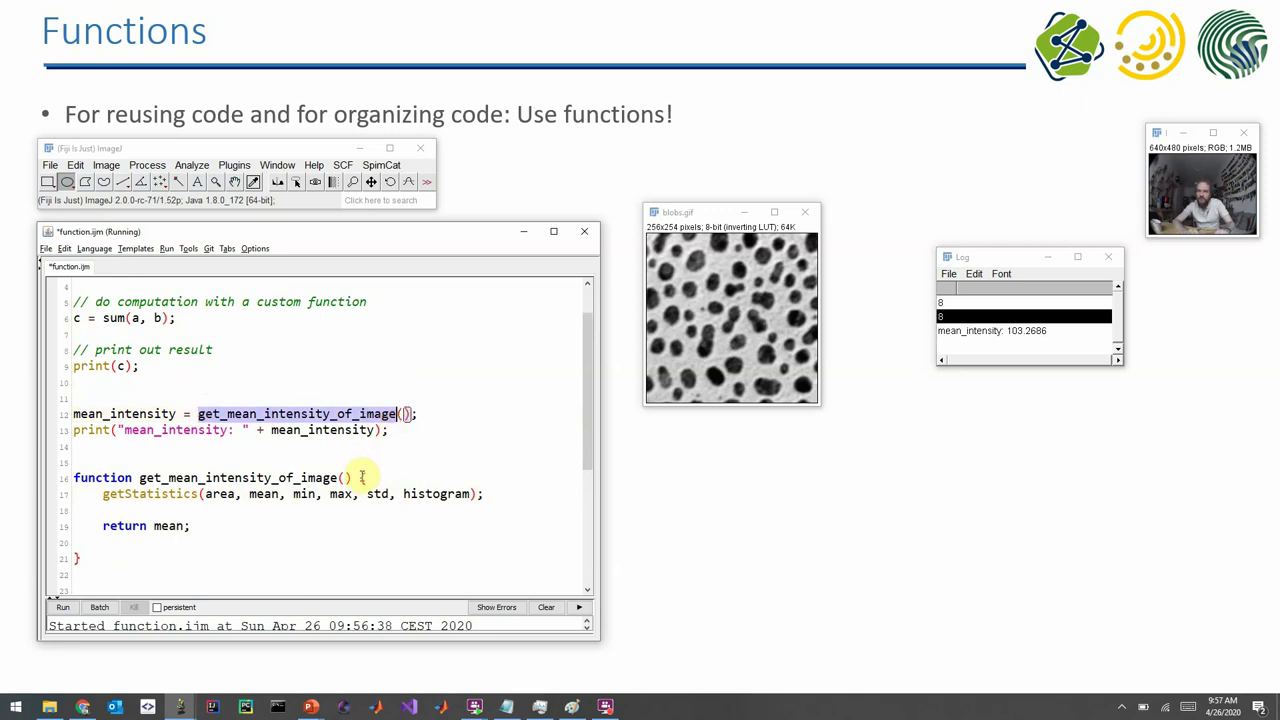
{"action": "left_click_drag", "start_coordinate": [368, 478], "coordinate": [356, 553]}
{"action": "left_click", "coordinate": [357, 554]}
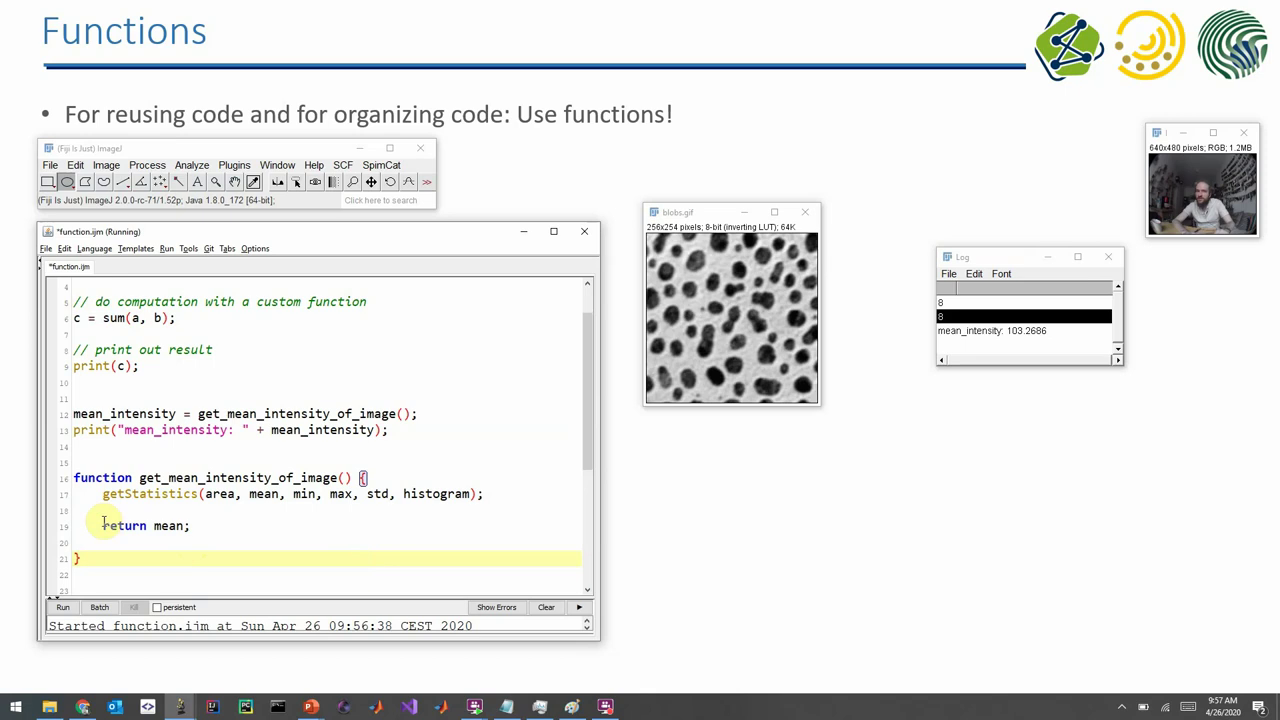
{"action": "left_click_drag", "start_coordinate": [101, 524], "coordinate": [146, 522]}
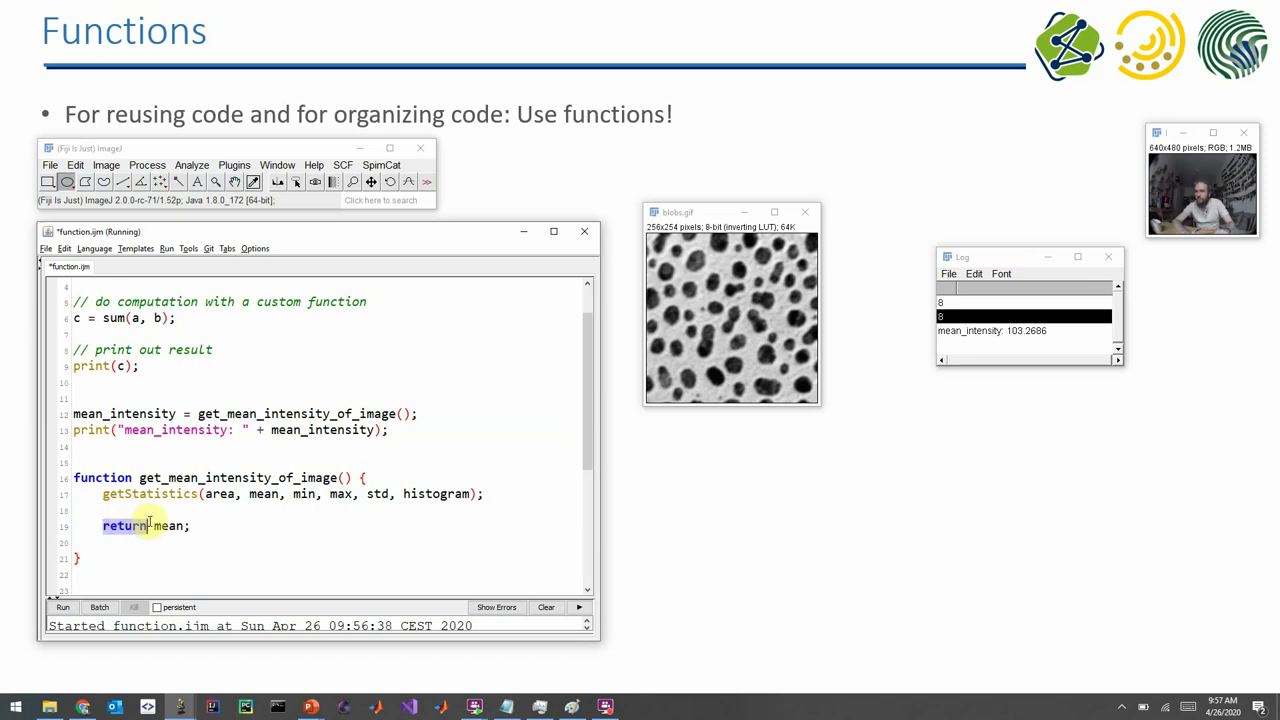
{"action": "double_click", "coordinate": [167, 522]}
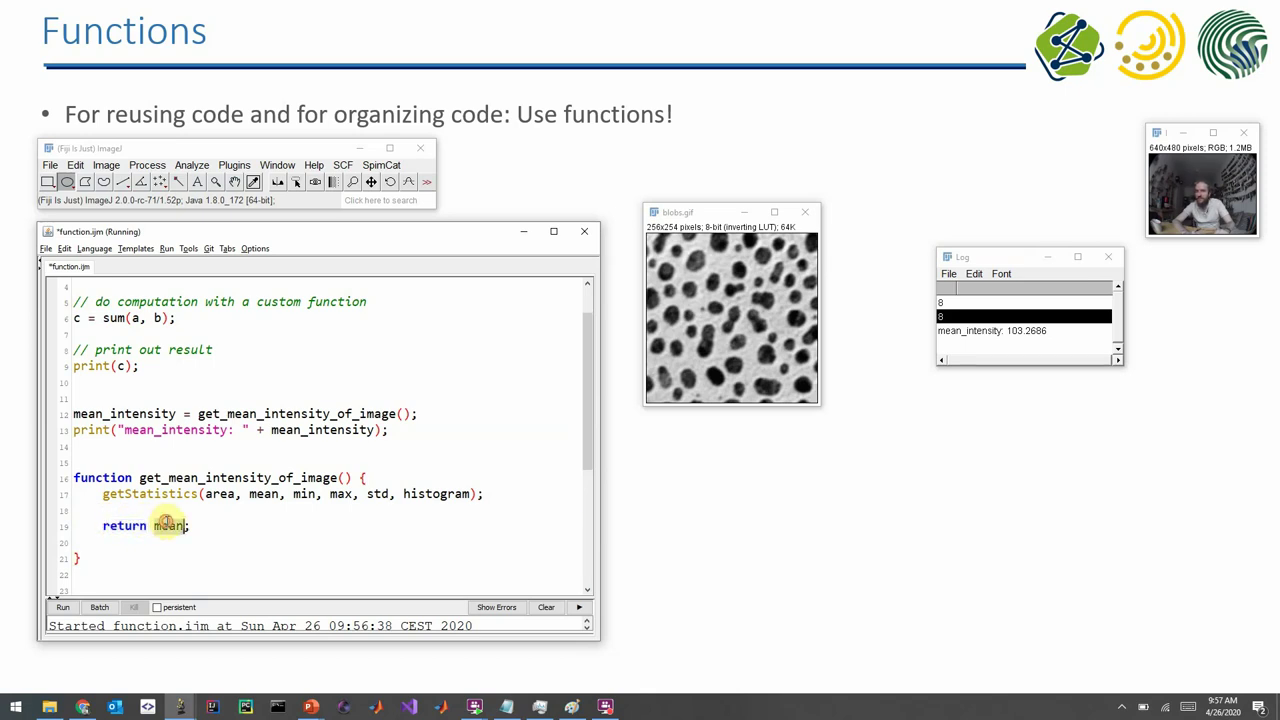
{"action": "left_click", "coordinate": [185, 413]}
{"action": "left_click_drag", "start_coordinate": [177, 413], "coordinate": [74, 415]}
{"action": "double_click", "coordinate": [300, 430]}
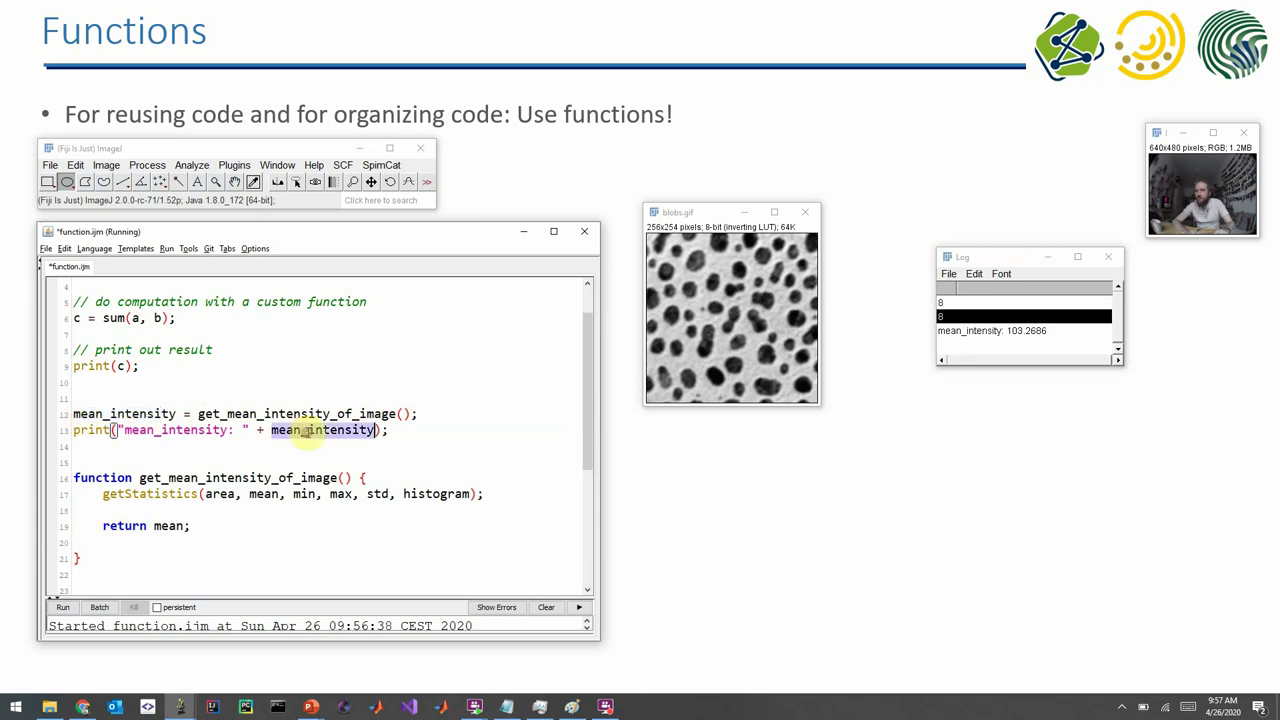
{"action": "left_click", "coordinate": [250, 524]}
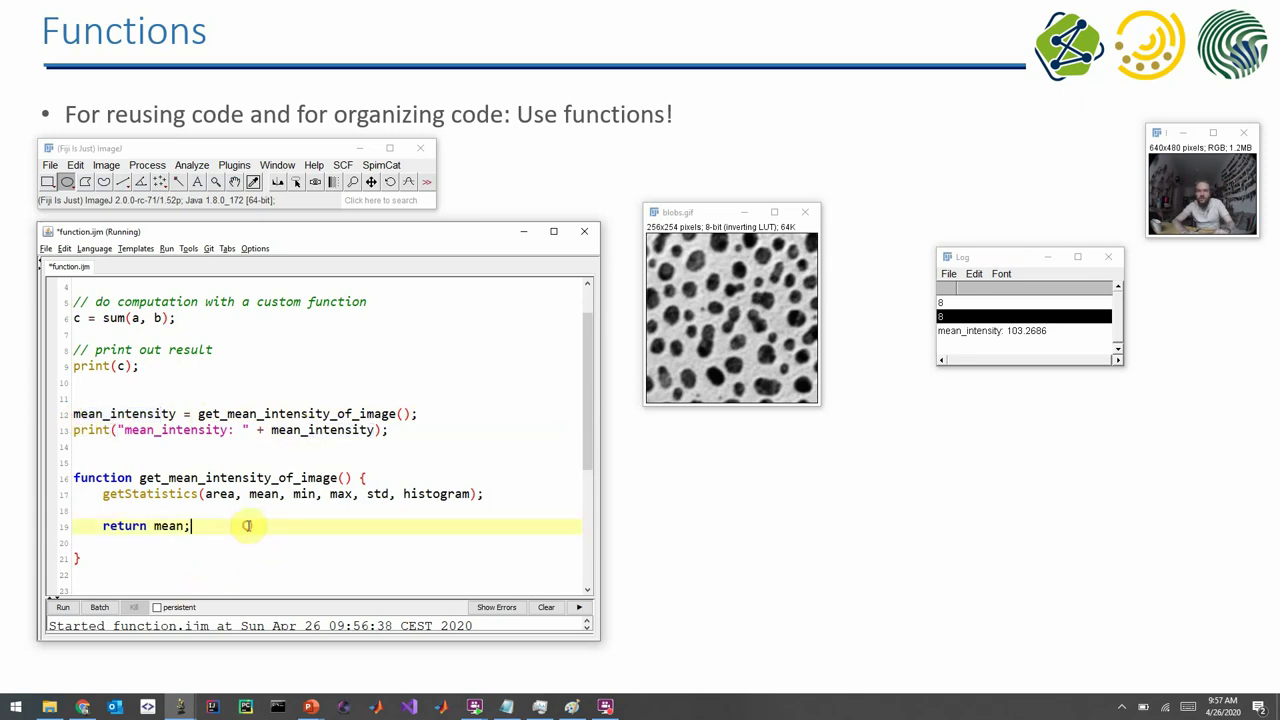
Add print("Hello world!") below return mean;, enlarge the Log window, and select 'return'
{"action": "key", "text": "Return"}
{"action": "key", "text": "Return"}
{"action": "type", "text": "print("}
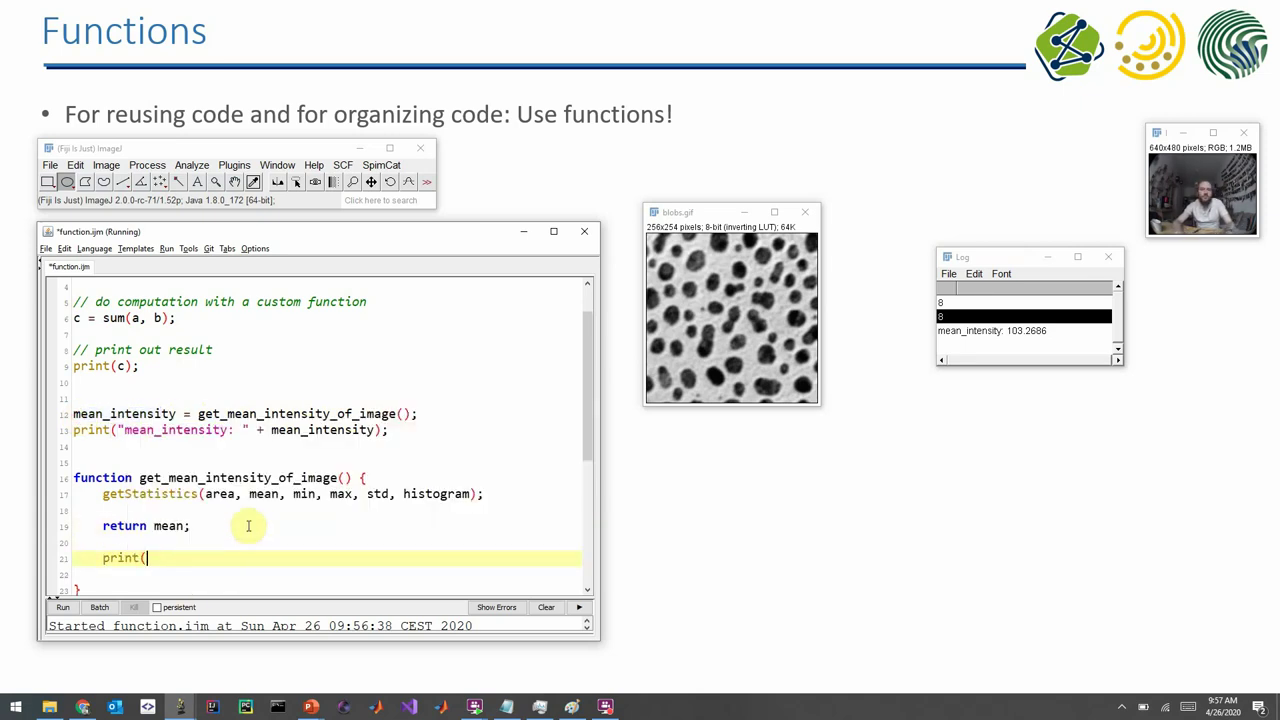
{"action": "type", "text": ")\"Hello world!\");"}
{"action": "key", "text": "Return"}
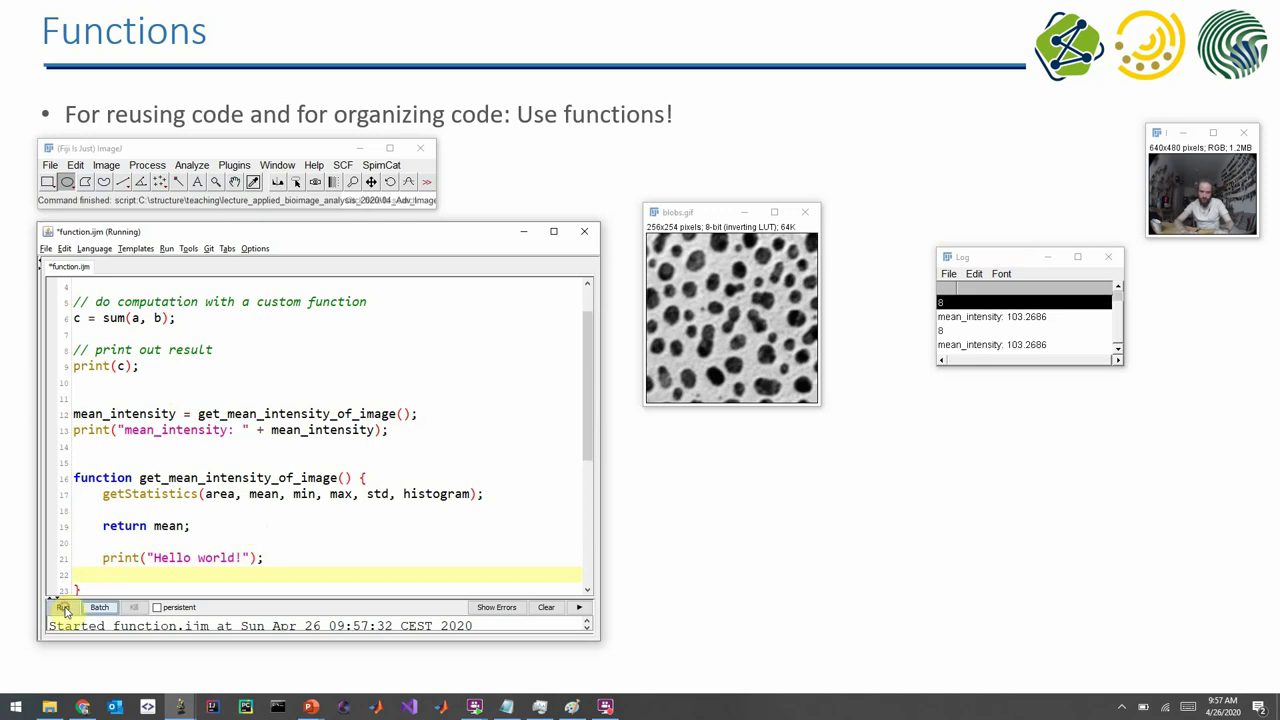
{"action": "left_click_drag", "start_coordinate": [960, 365], "coordinate": [951, 567]}
{"action": "double_click", "coordinate": [124, 526]}
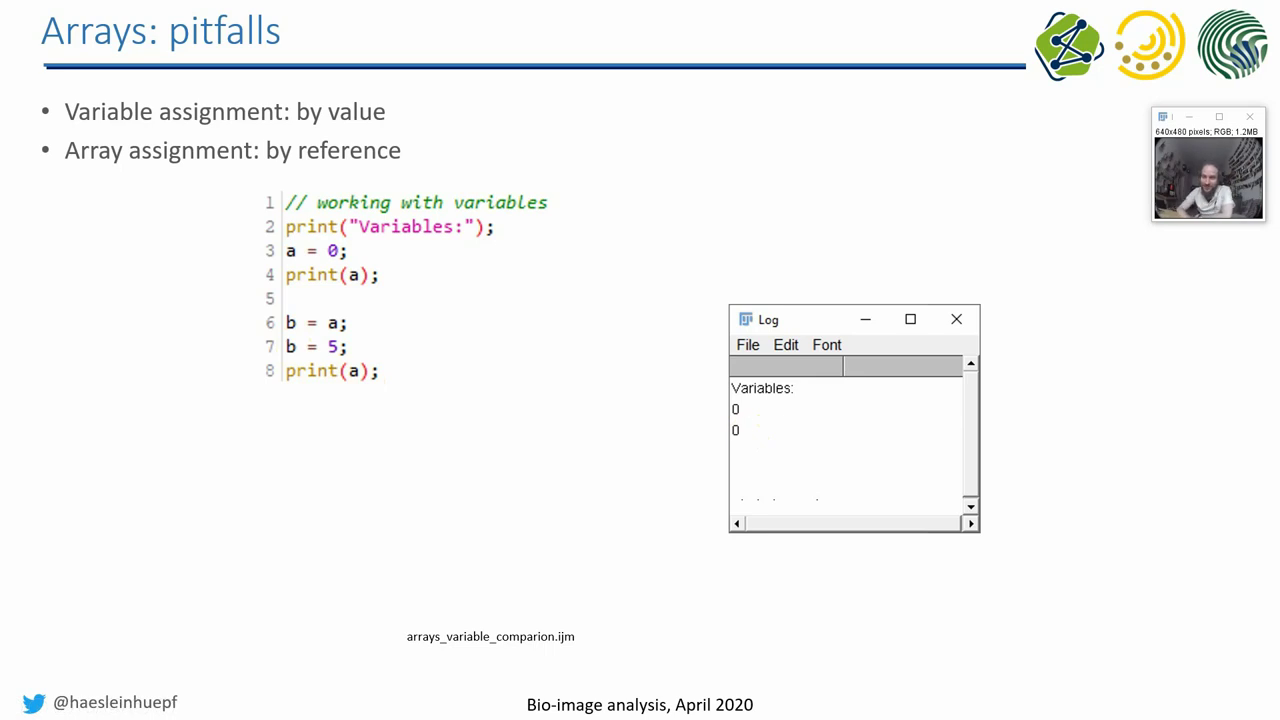
Advance the pitfalls slide to show the array-assignment example logging Wow! in the original array
{"action": "key", "text": "Right"}
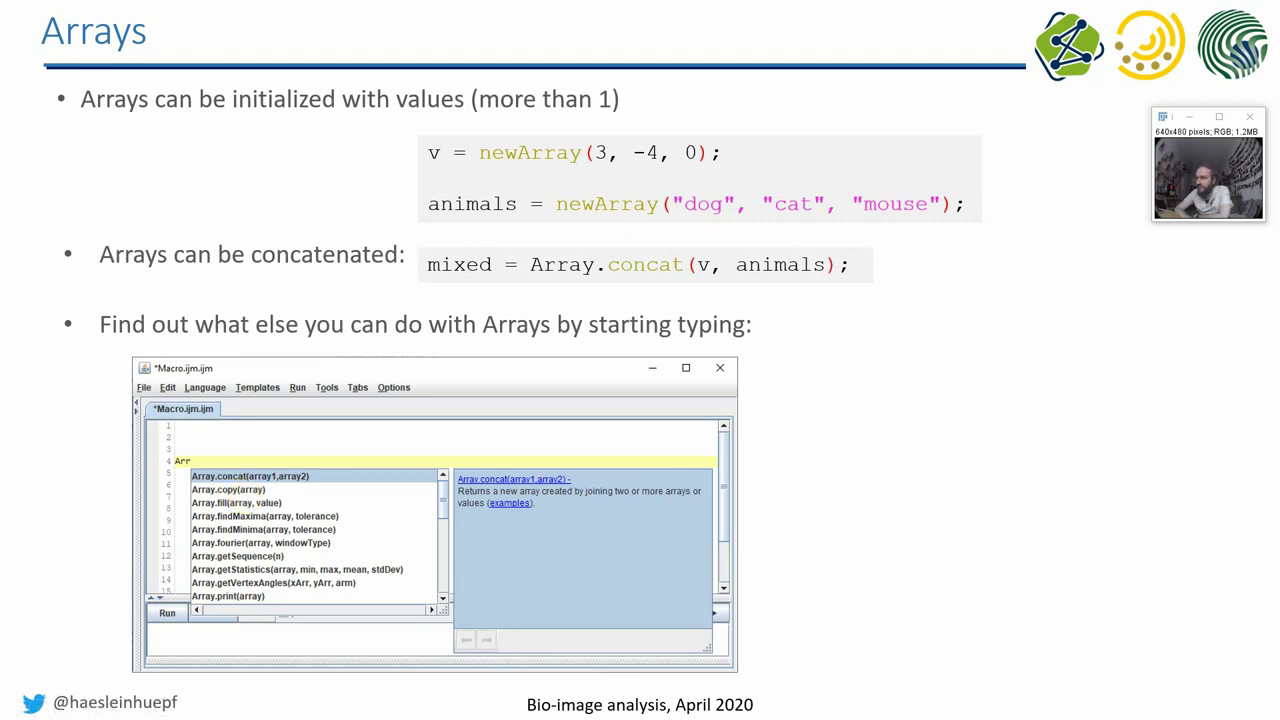
Move on to the 'Arrays and plots' slide with the plotting script and its plot
{"action": "left_click", "coordinate": [831, 392]}
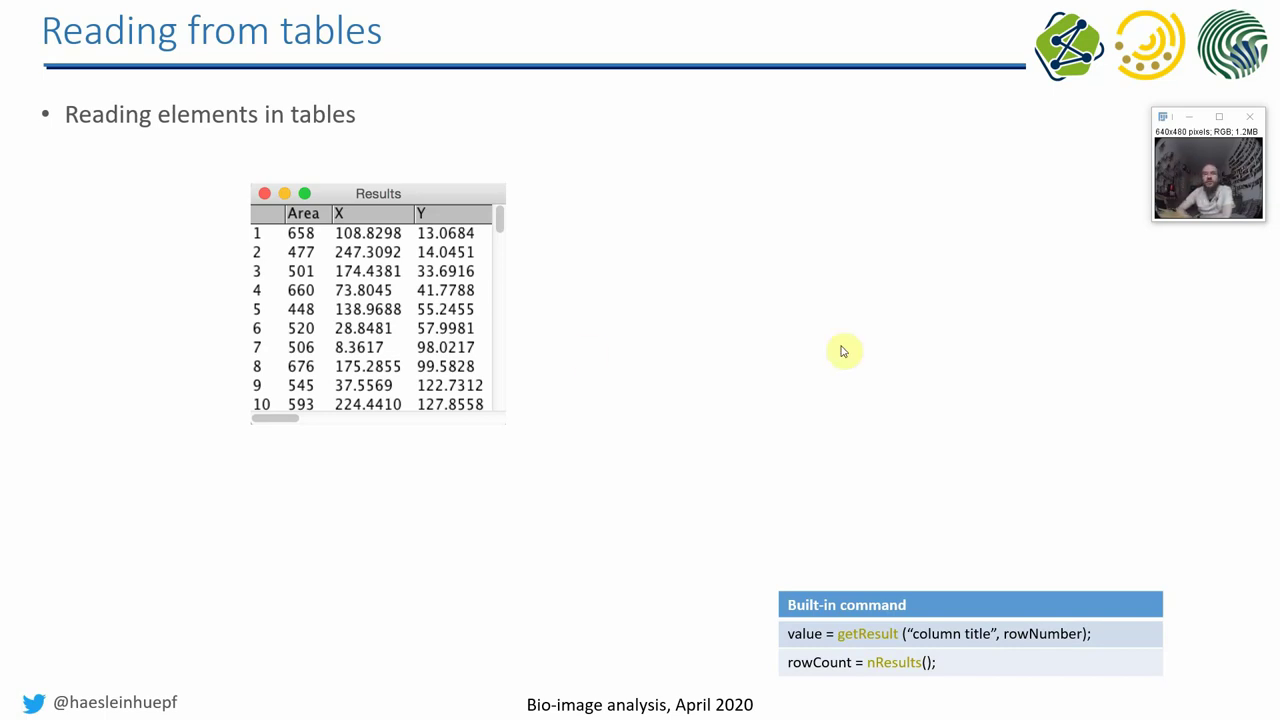
Reveal the first-Area, row-count and last-row Area examples, logging 658, 10 and 593
{"action": "left_click", "coordinate": [535, 235]}
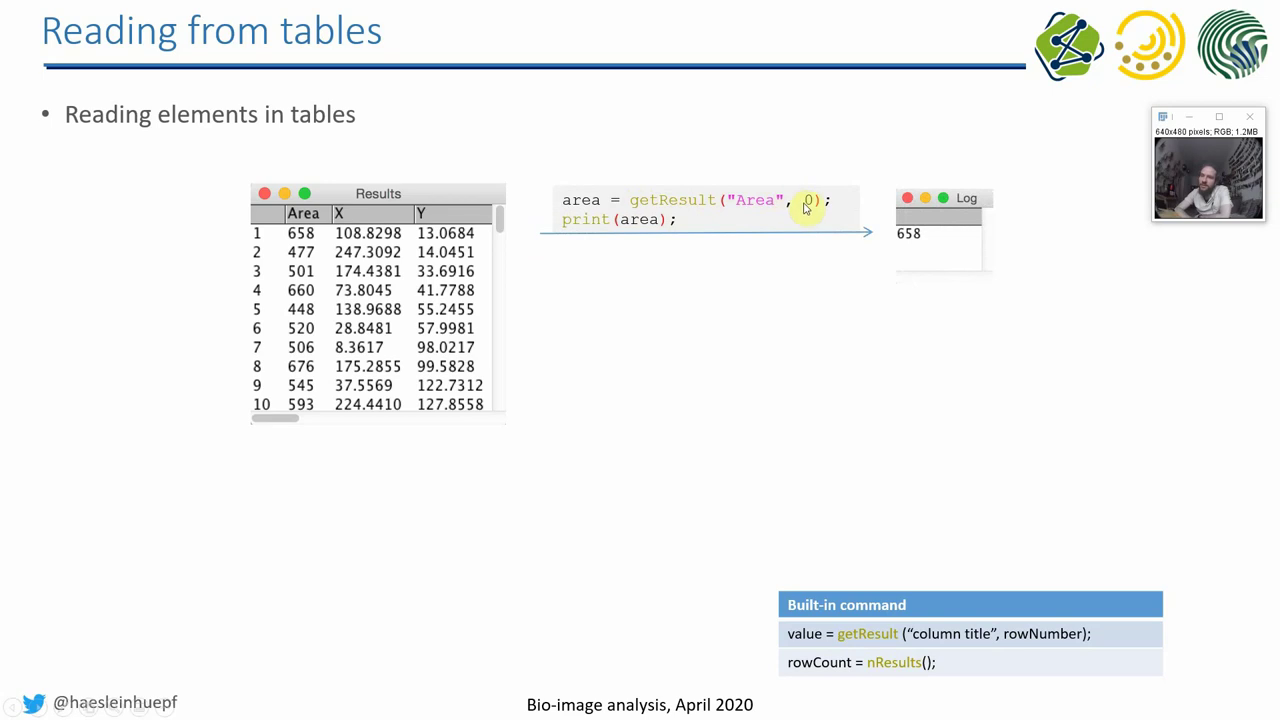
{"action": "left_click", "coordinate": [545, 252]}
{"action": "left_click", "coordinate": [462, 455]}
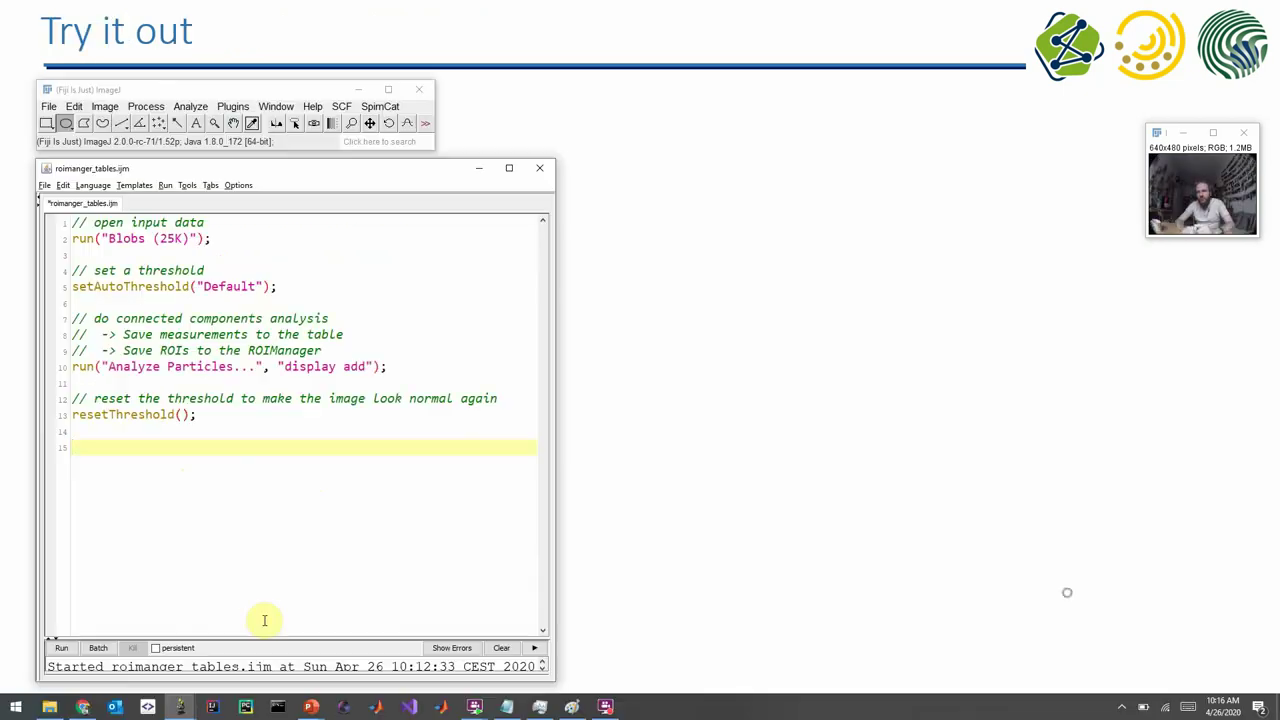
Run the macro once and inspect the blob outlines in the ROI Manager
{"action": "left_click", "coordinate": [58, 648]}
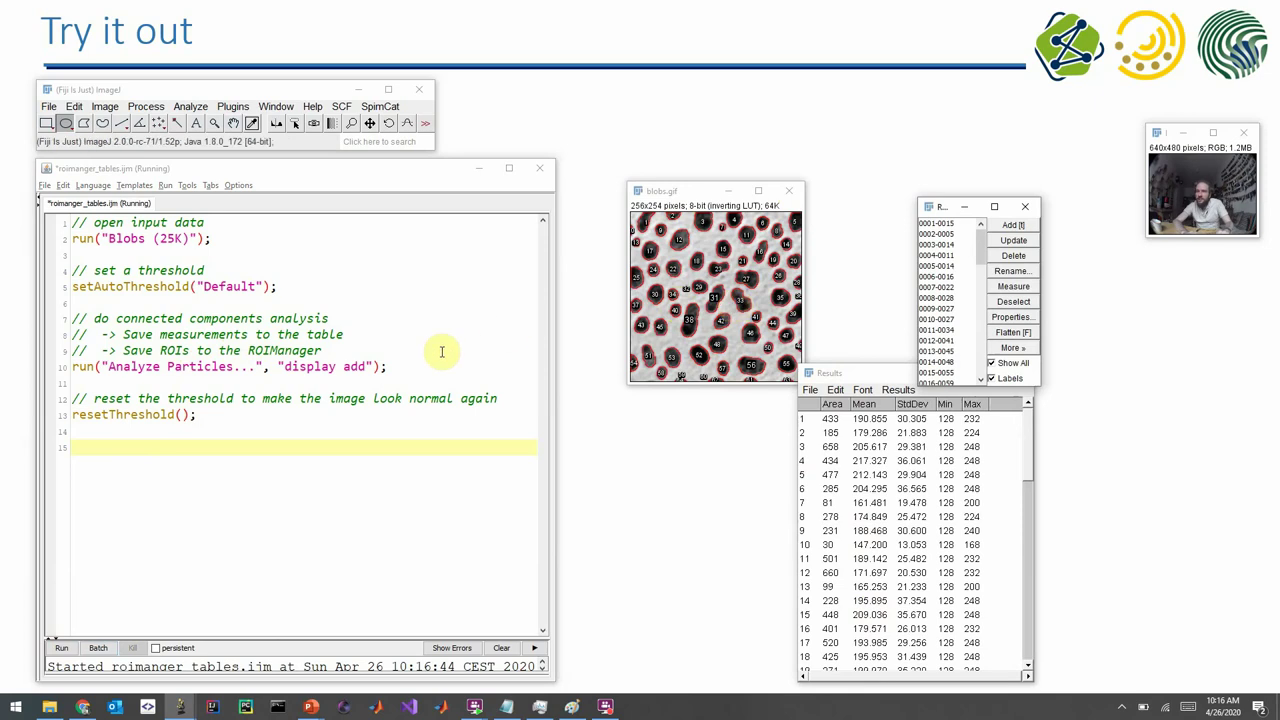
{"action": "double_click", "coordinate": [357, 366]}
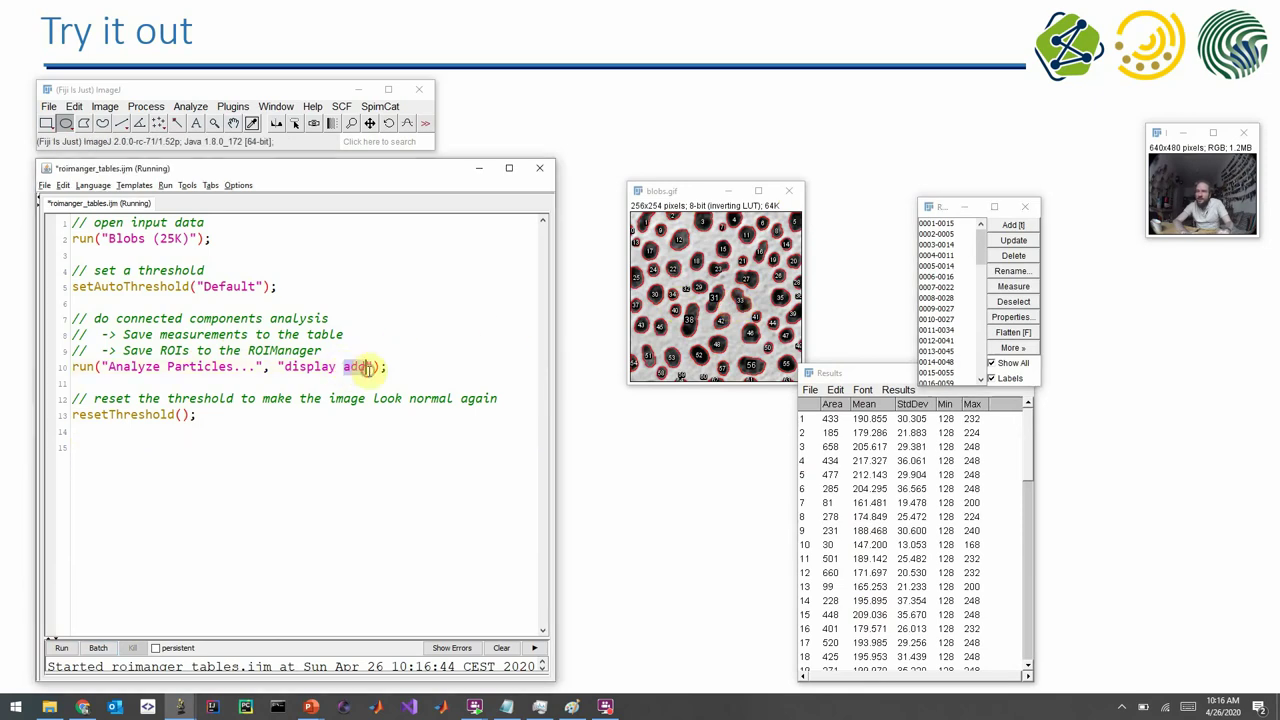
{"action": "left_click", "coordinate": [979, 258]}
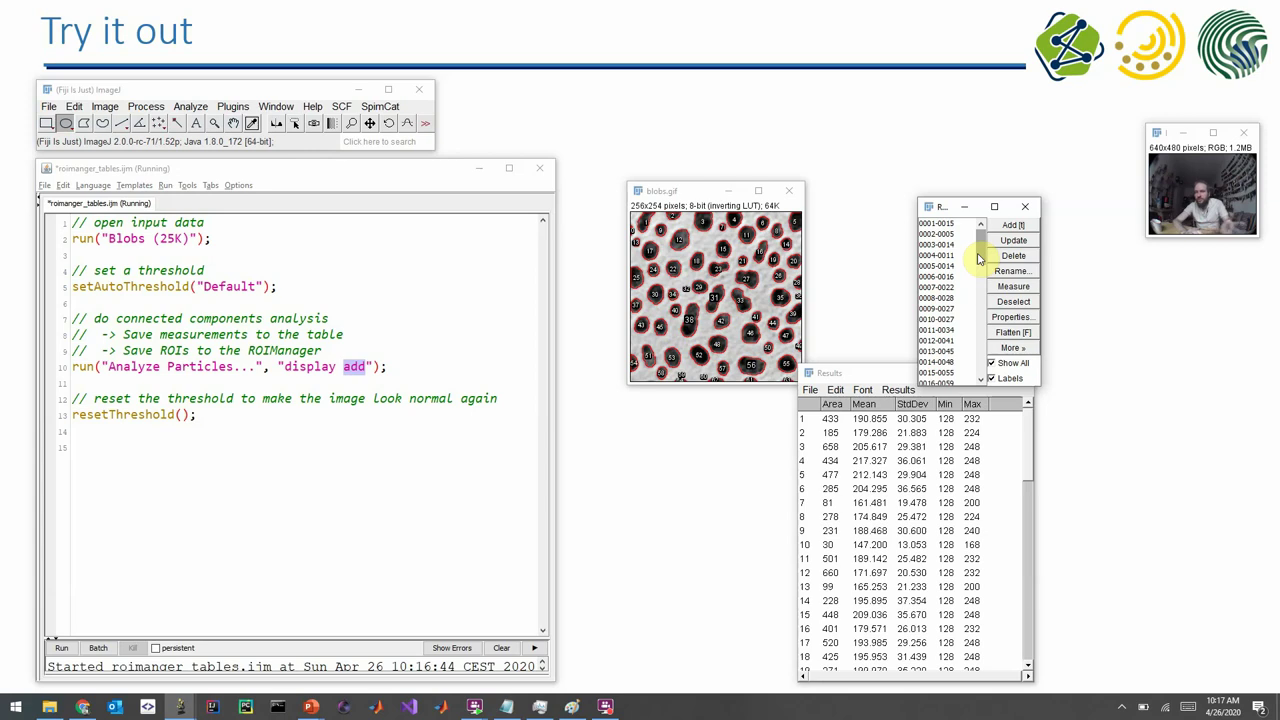
{"action": "left_click", "coordinate": [123, 416]}
{"action": "left_click", "coordinate": [116, 452]}
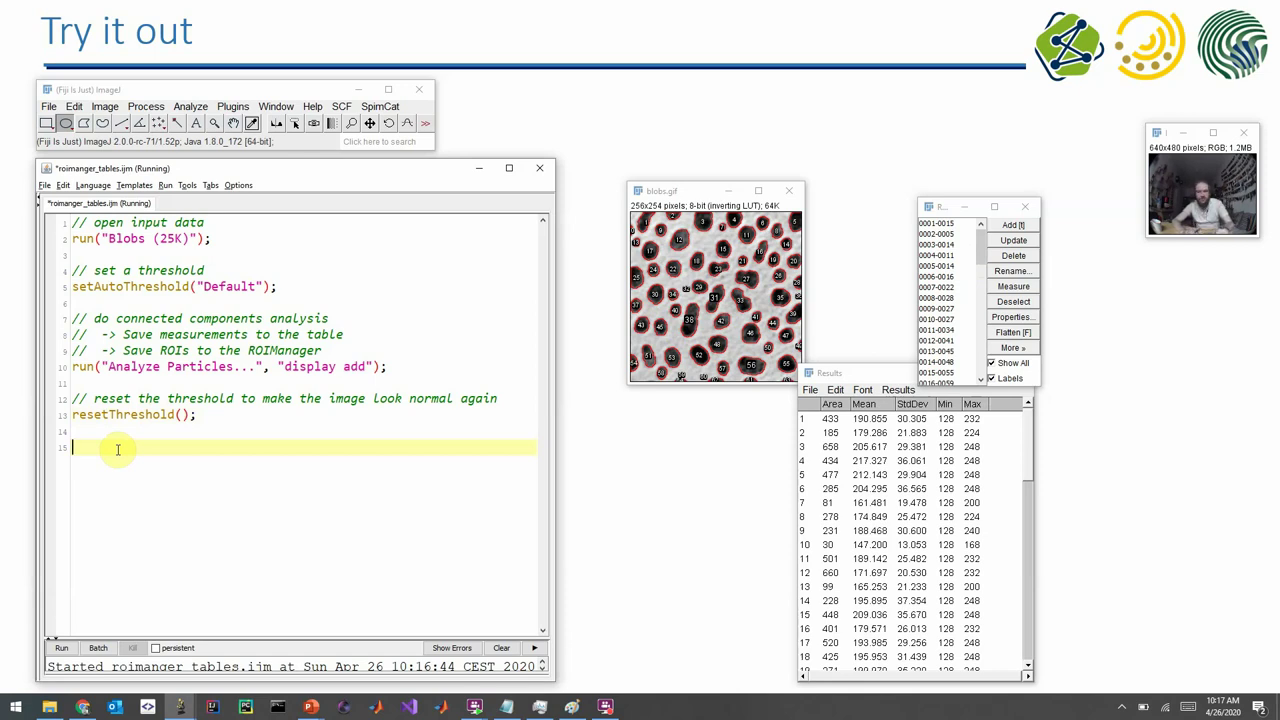
Run the macro twice more until Results reaches 192 rows, then move the Results table left
{"action": "left_click", "coordinate": [61, 648]}
{"action": "left_click", "coordinate": [61, 648]}
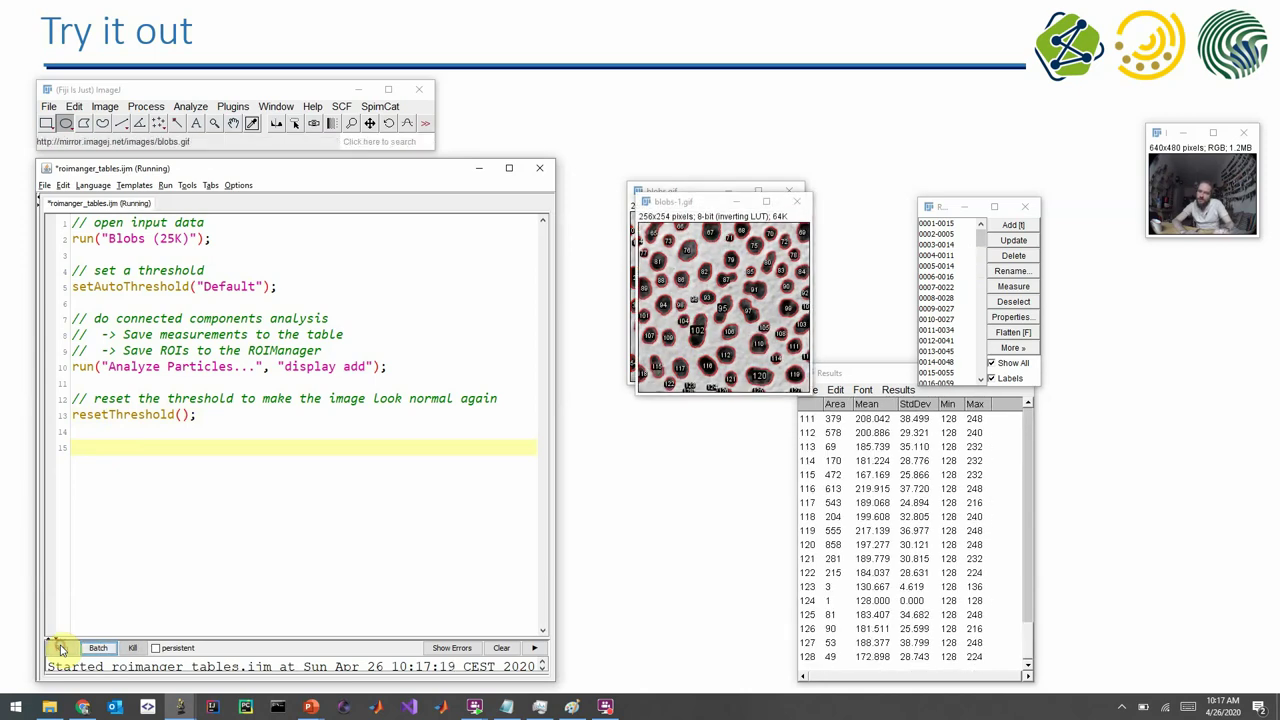
{"action": "left_click", "coordinate": [817, 657]}
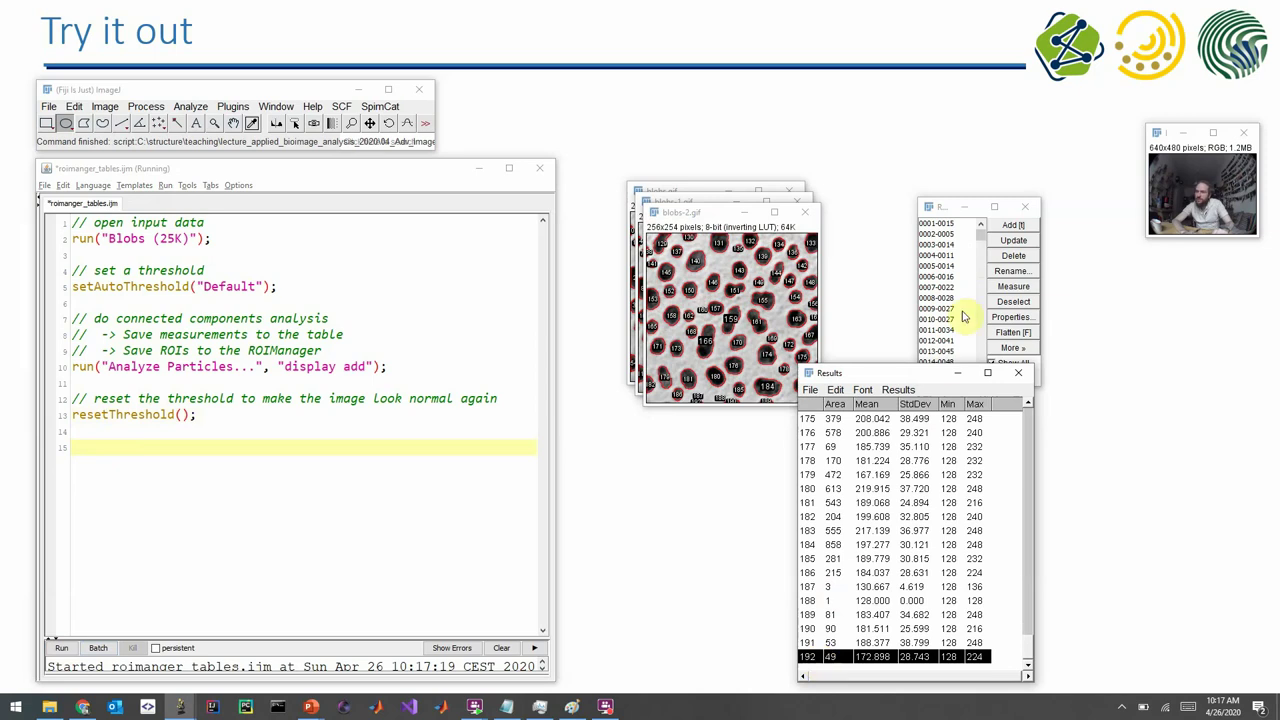
{"action": "left_click", "coordinate": [985, 237]}
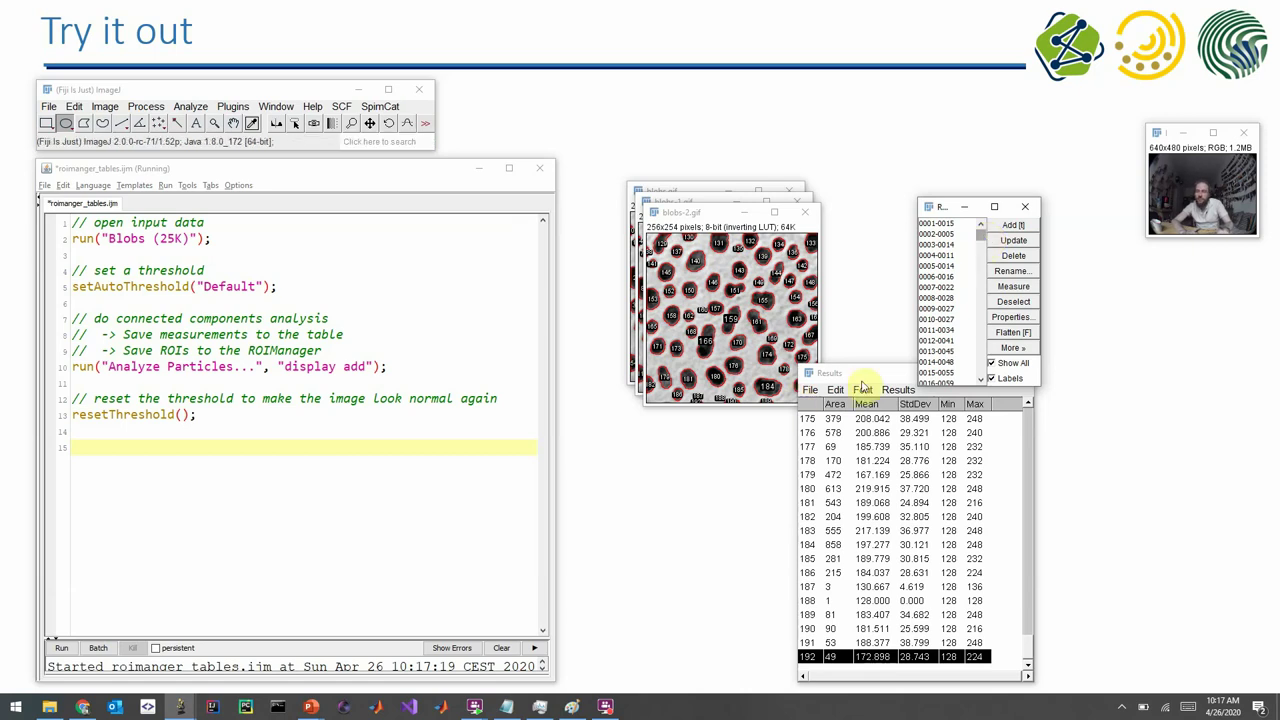
{"action": "left_click_drag", "start_coordinate": [864, 376], "coordinate": [669, 380]}
Start the Macro Recorder from Plugins > Macros and move it to the lower right
{"action": "left_click", "coordinate": [235, 108]}
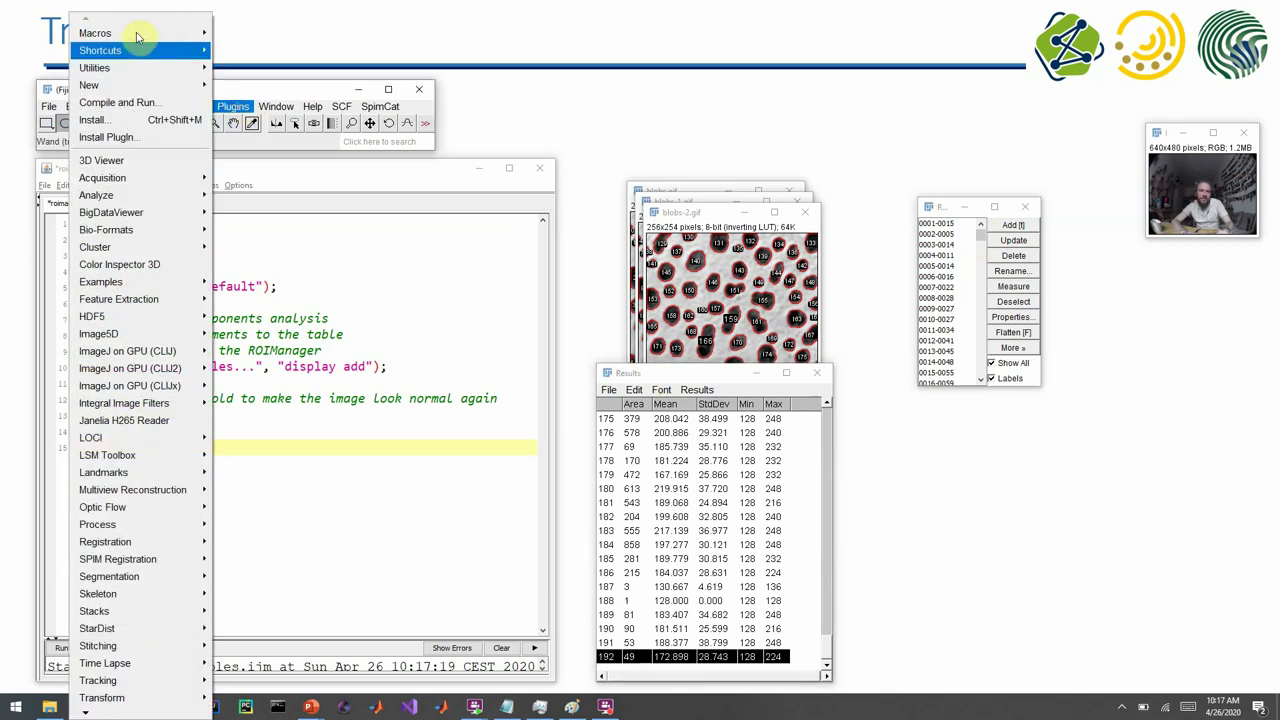
{"action": "mouse_move", "coordinate": [170, 33]}
{"action": "left_click", "coordinate": [279, 120]}
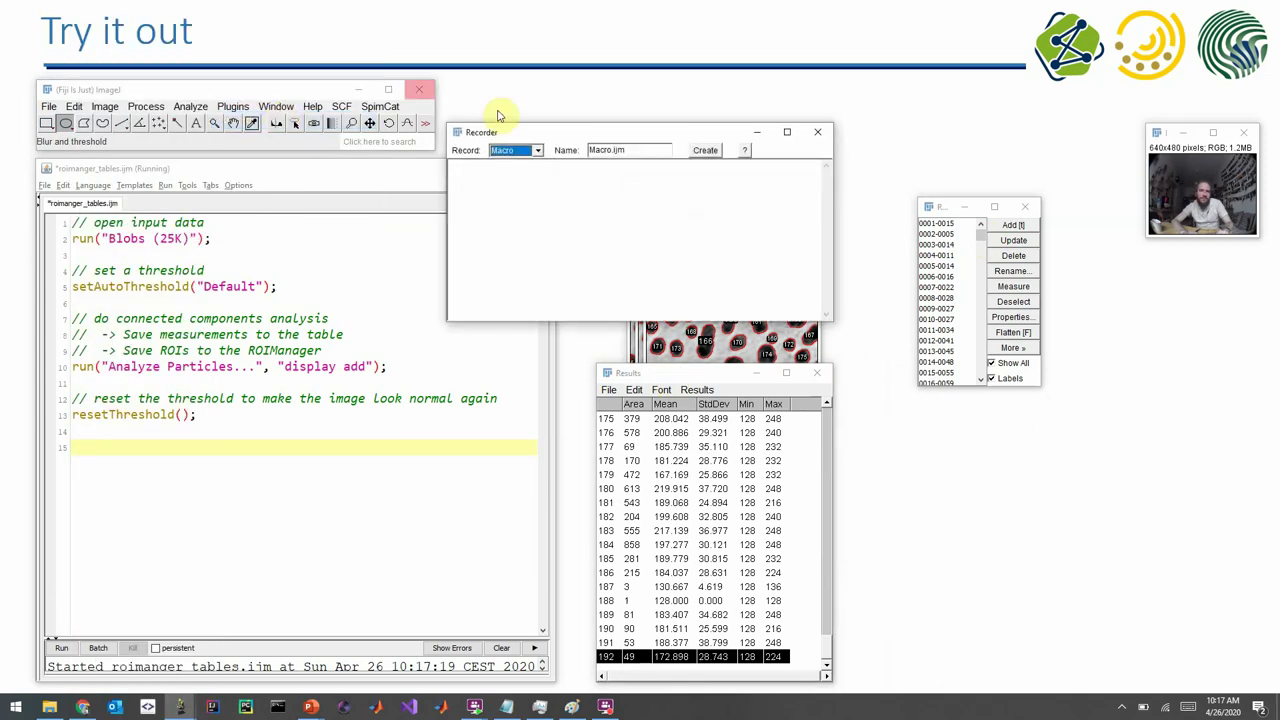
{"action": "left_click_drag", "start_coordinate": [494, 129], "coordinate": [939, 493]}
Delete ROI 0005 and other ROIs, then deselect and confirm Delete for all ROIs
{"action": "left_click", "coordinate": [942, 266]}
{"action": "left_click", "coordinate": [986, 570]}
{"action": "left_click", "coordinate": [1014, 256]}
{"action": "left_click", "coordinate": [938, 287]}
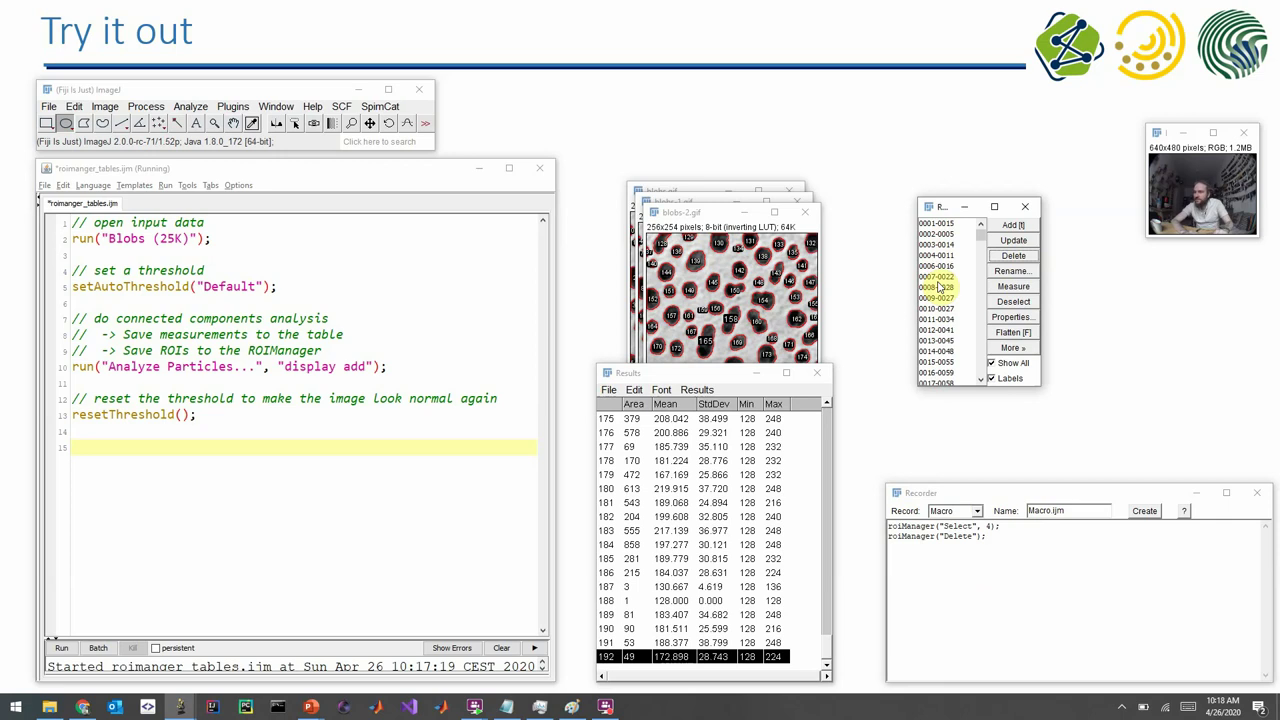
{"action": "left_click", "coordinate": [962, 267]}
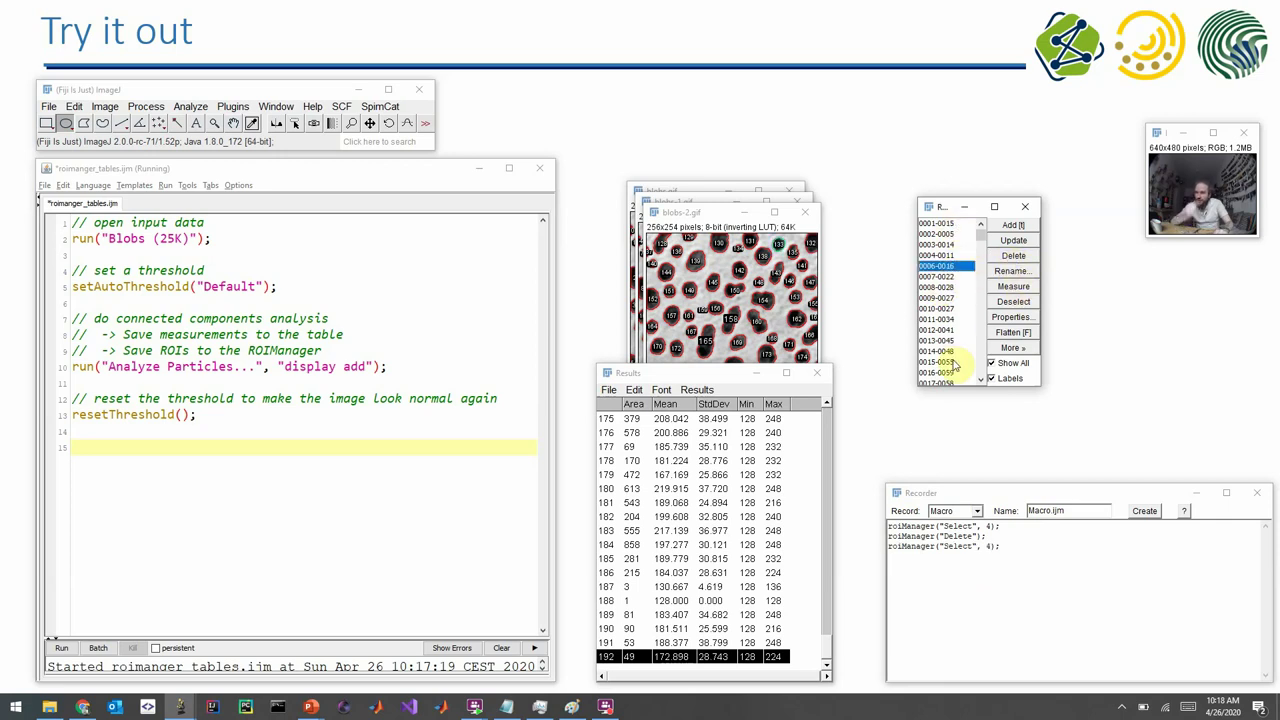
{"action": "left_click", "coordinate": [1008, 302]}
{"action": "left_click", "coordinate": [1012, 257]}
{"action": "left_click", "coordinate": [597, 219]}
Erase all recorded commands from the Recorder log
{"action": "left_click_drag", "start_coordinate": [1006, 557], "coordinate": [1006, 582]}
{"action": "key", "text": "ctrl+c"}
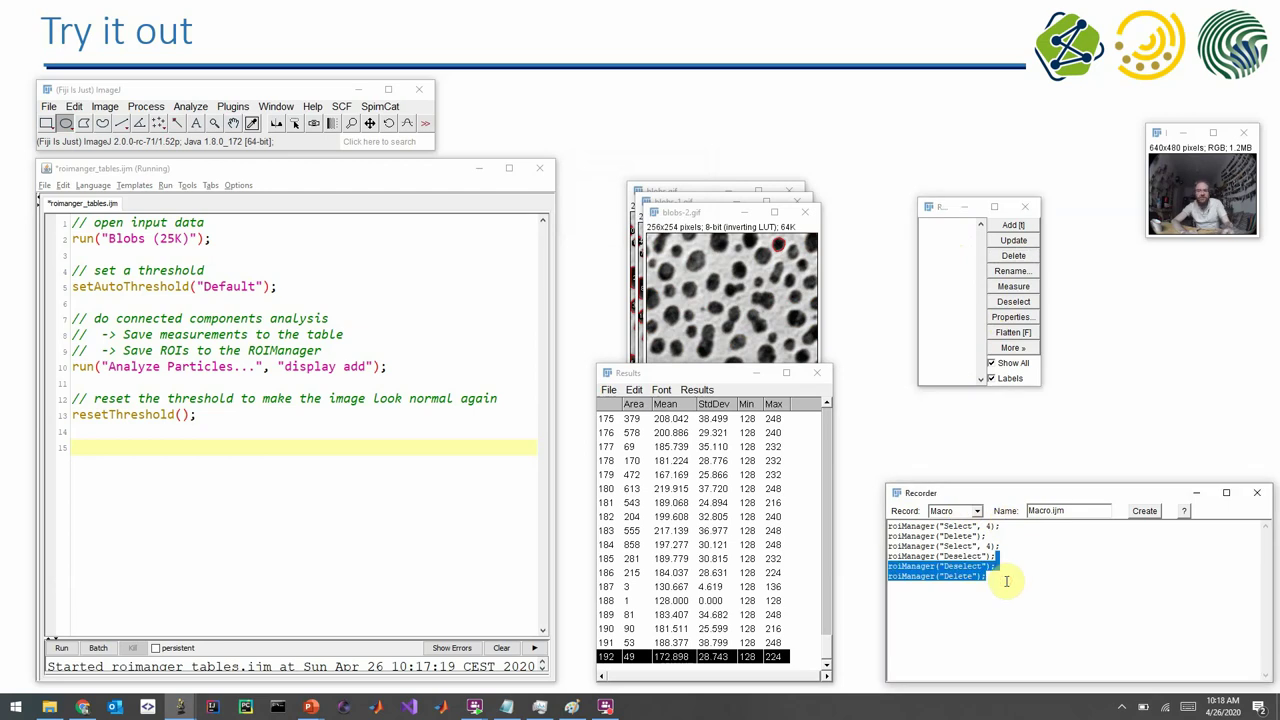
{"action": "key", "text": "Delete"}
{"action": "key", "text": "ctrl+a"}
{"action": "key", "text": "Delete"}
Paste roiManager("Deselect") and roiManager("Delete") above the existing script
{"action": "left_click", "coordinate": [254, 224]}
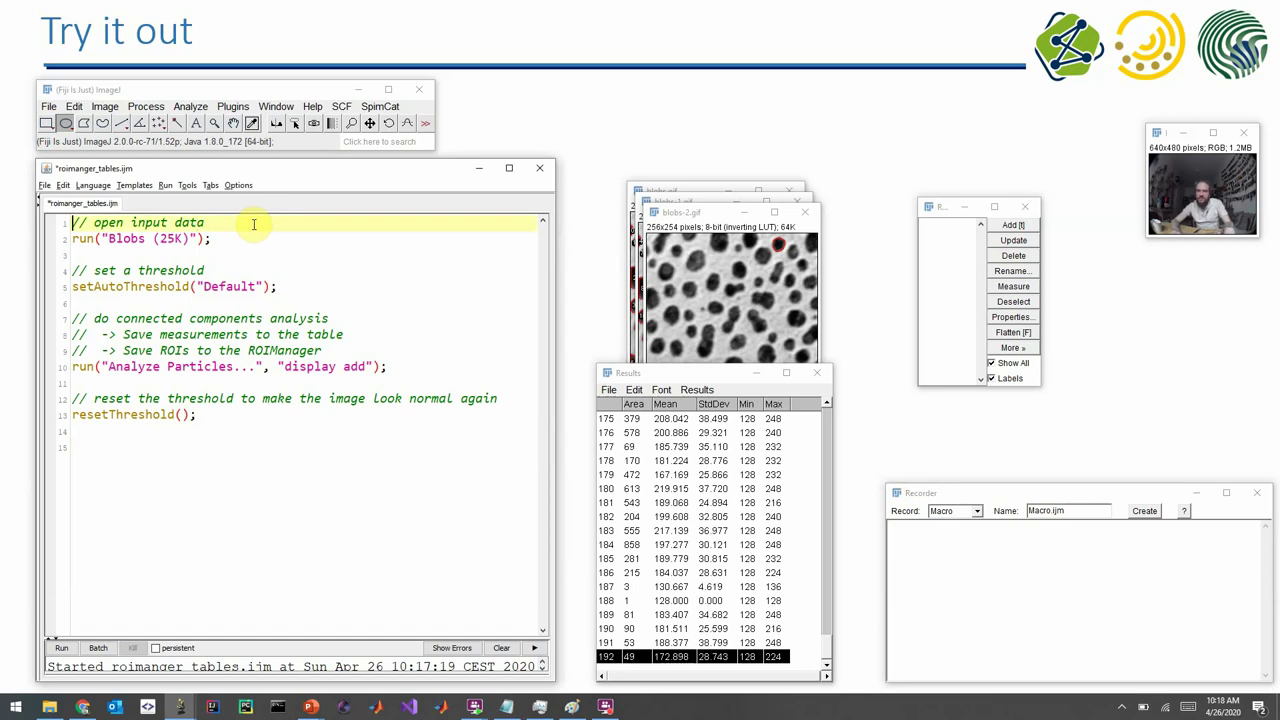
{"action": "key", "text": "Home"}
{"action": "key", "text": "Return"}
{"action": "key", "text": "Return"}
{"action": "key", "text": "Return"}
{"action": "key", "text": "Up"}
{"action": "key", "text": "Up"}
{"action": "key", "text": "Up"}
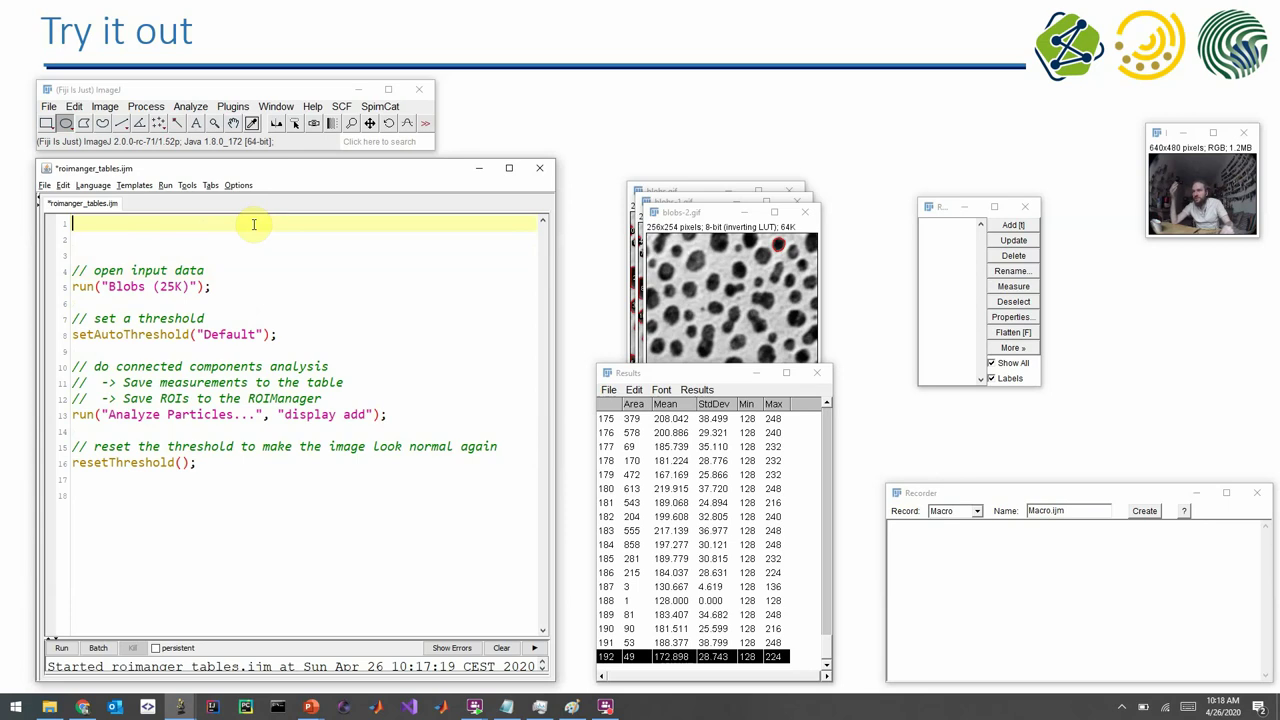
{"action": "key", "text": "ctrl+v"}
Wrap the commands in an if (roiManager("count") > 0) condition
{"action": "key", "text": "Up"}
{"action": "key", "text": "Up"}
{"action": "type", "text": "i"}
{"action": "key", "text": "Down"}
{"action": "key", "text": "Down"}
{"action": "key", "text": "Down"}
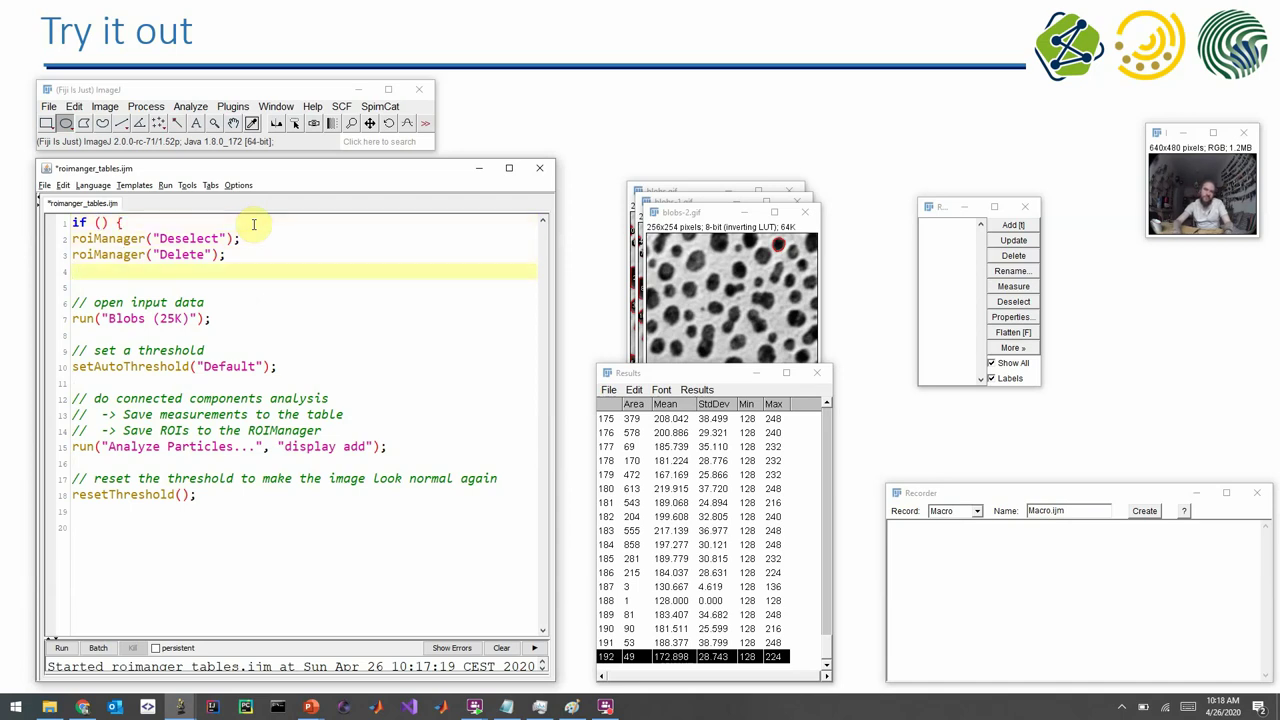
{"action": "key", "text": "Up"}
{"action": "key", "text": "Up"}
{"action": "key", "text": "Up"}
{"action": "key", "text": "Right"}
{"action": "type", "text": "roiMana"}
{"action": "key", "text": "Down"}
{"action": "key", "text": "Down"}
{"action": "key", "text": "Down"}
{"action": "key", "text": "Down"}
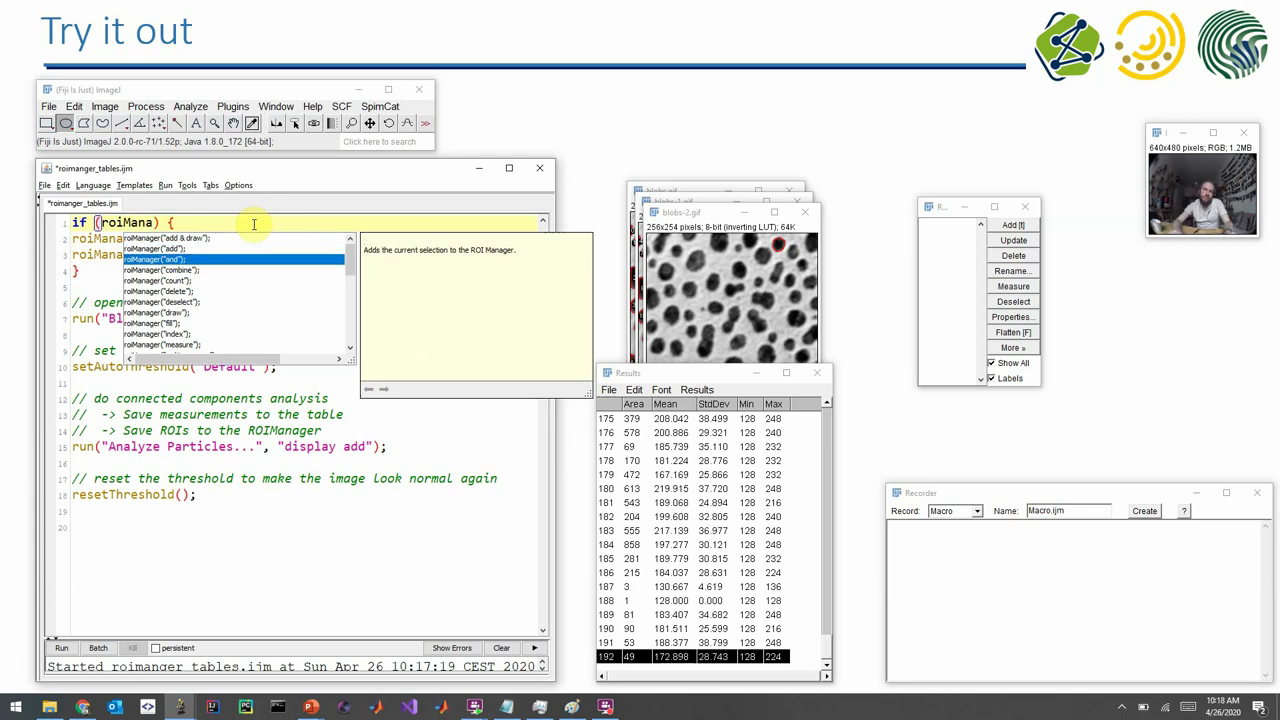
{"action": "key", "text": "Return"}
{"action": "key", "text": "BackSpace"}
{"action": "type", "text": ">"}
Indent the Deselect and Delete lines inside the if block
{"action": "key", "text": "Down"}
{"action": "key", "text": "Home"}
{"action": "key", "text": "Tab"}
{"action": "key", "text": "Down"}
{"action": "key", "text": "Down"}
{"action": "key", "text": "Up"}
{"action": "key", "text": "Tab"}
Add the comment '// clean up the ROI manager' above the block and a blank line after it
{"action": "key", "text": "Up"}
{"action": "key", "text": "Up"}
{"action": "key", "text": "Return"}
{"action": "key", "text": "Up"}
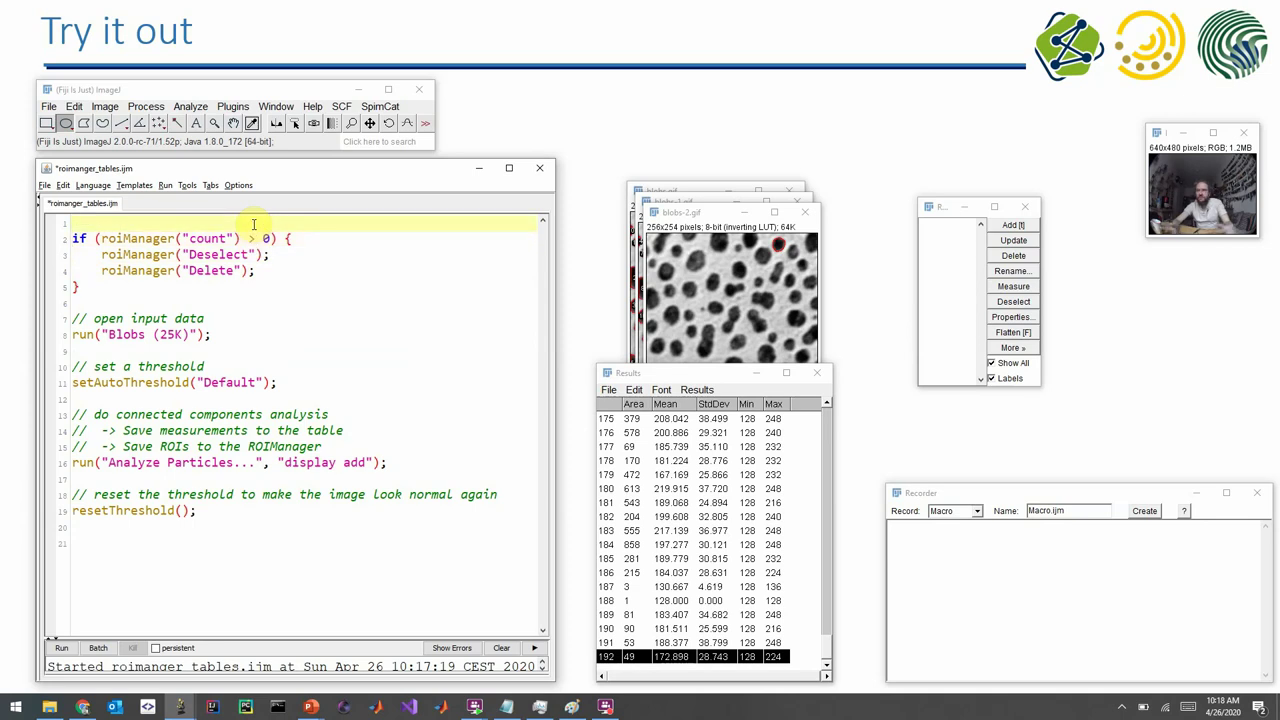
{"action": "type", "text": "// clean up the ROI"}
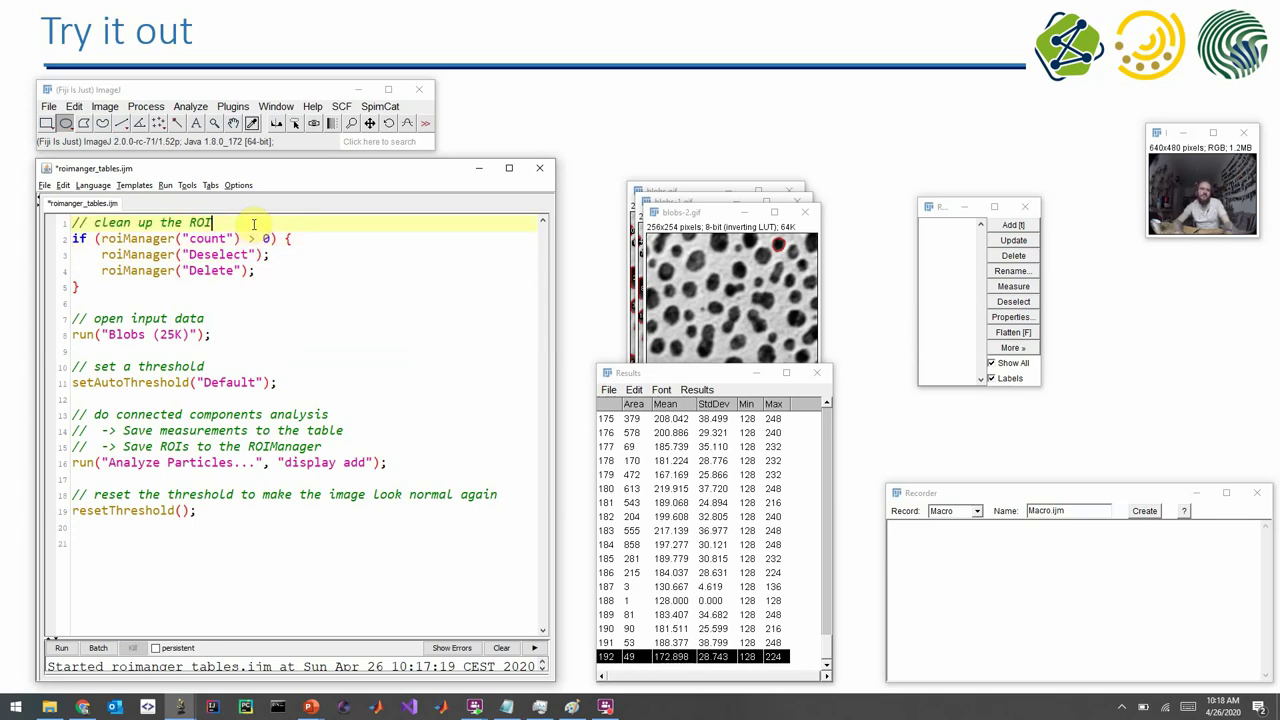
{"action": "type", "text": " manager"}
{"action": "key", "text": "Down"}
{"action": "key", "text": "Down"}
{"action": "key", "text": "Down"}
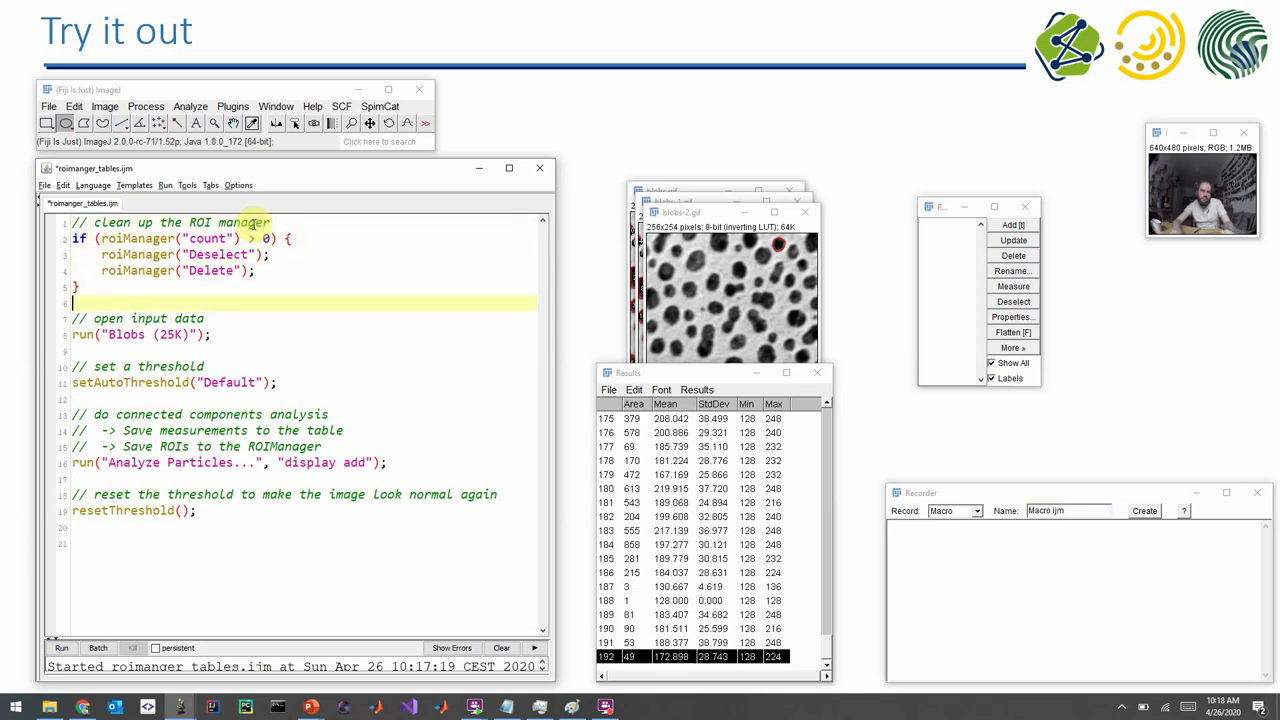
{"action": "key", "text": "Down"}
{"action": "key", "text": "Down"}
{"action": "key", "text": "Return"}
{"action": "key", "text": "Return"}
{"action": "key", "text": "Return"}
{"action": "key", "text": "Return"}
{"action": "key", "text": "Up"}
{"action": "key", "text": "Up"}
{"action": "key", "text": "Up"}
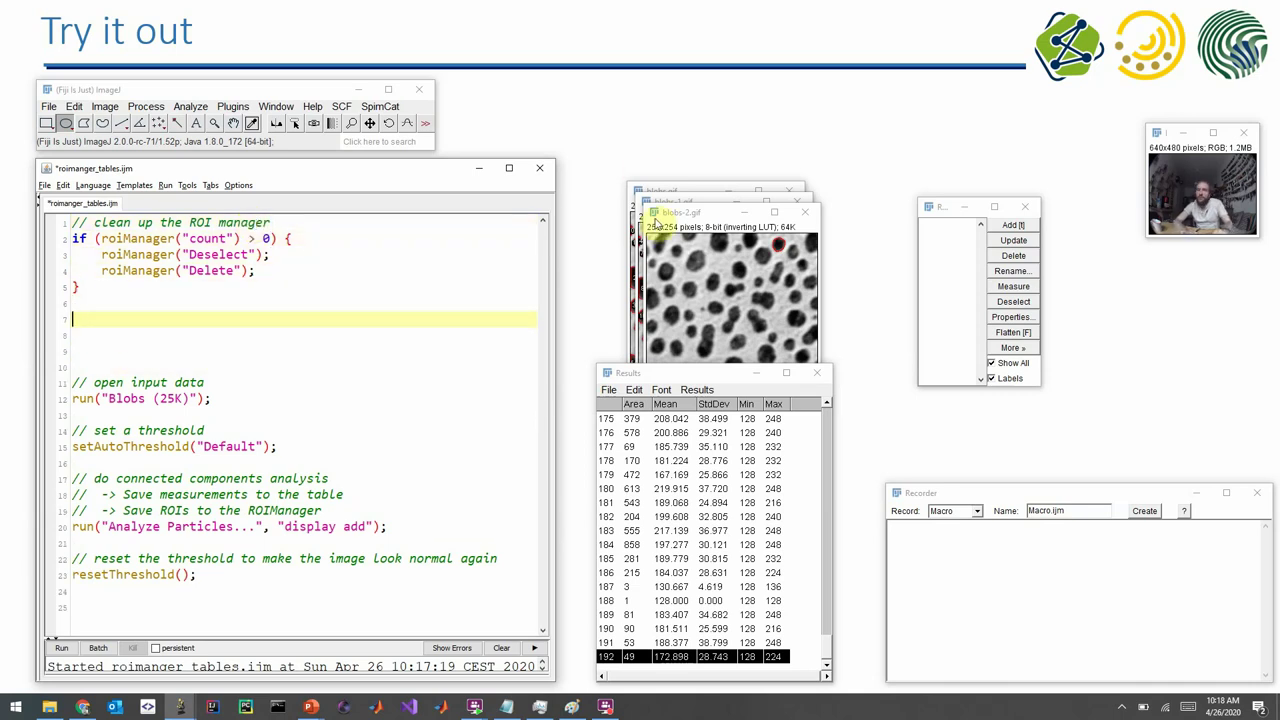
Record File > Close All and paste it on line 7 with a comment
{"action": "left_click", "coordinate": [690, 216]}
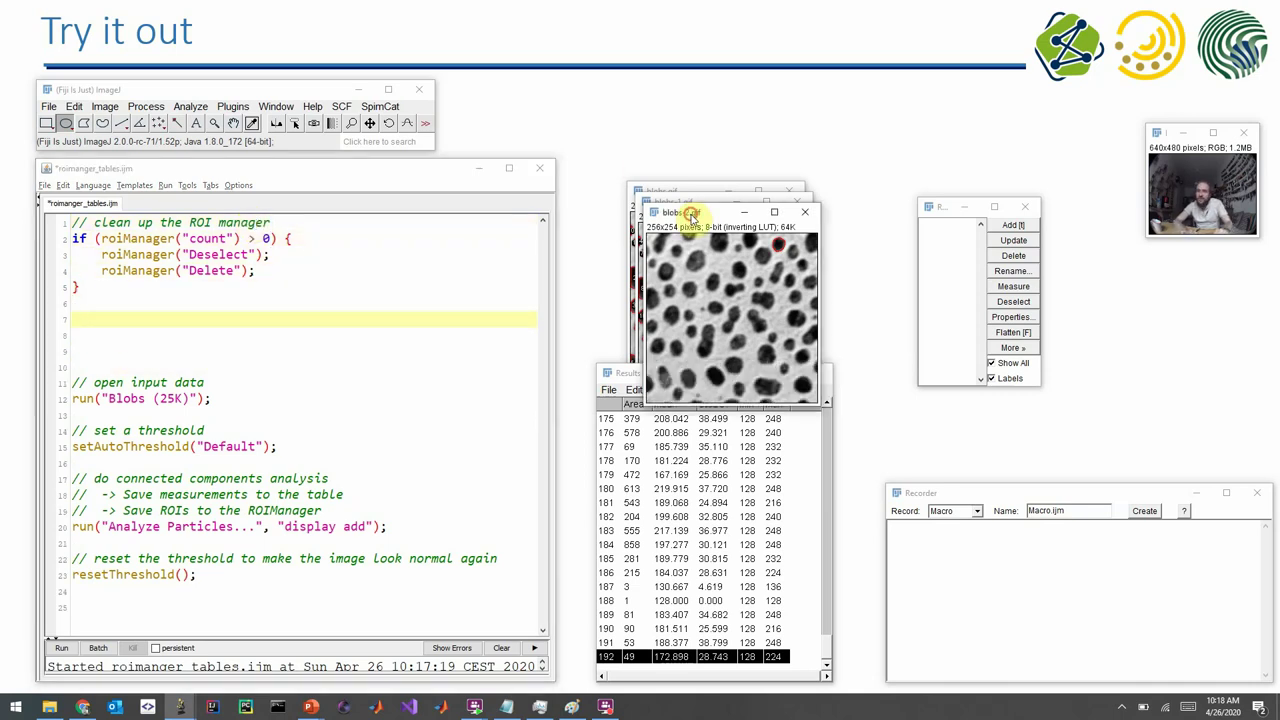
{"action": "left_click", "coordinate": [46, 106]}
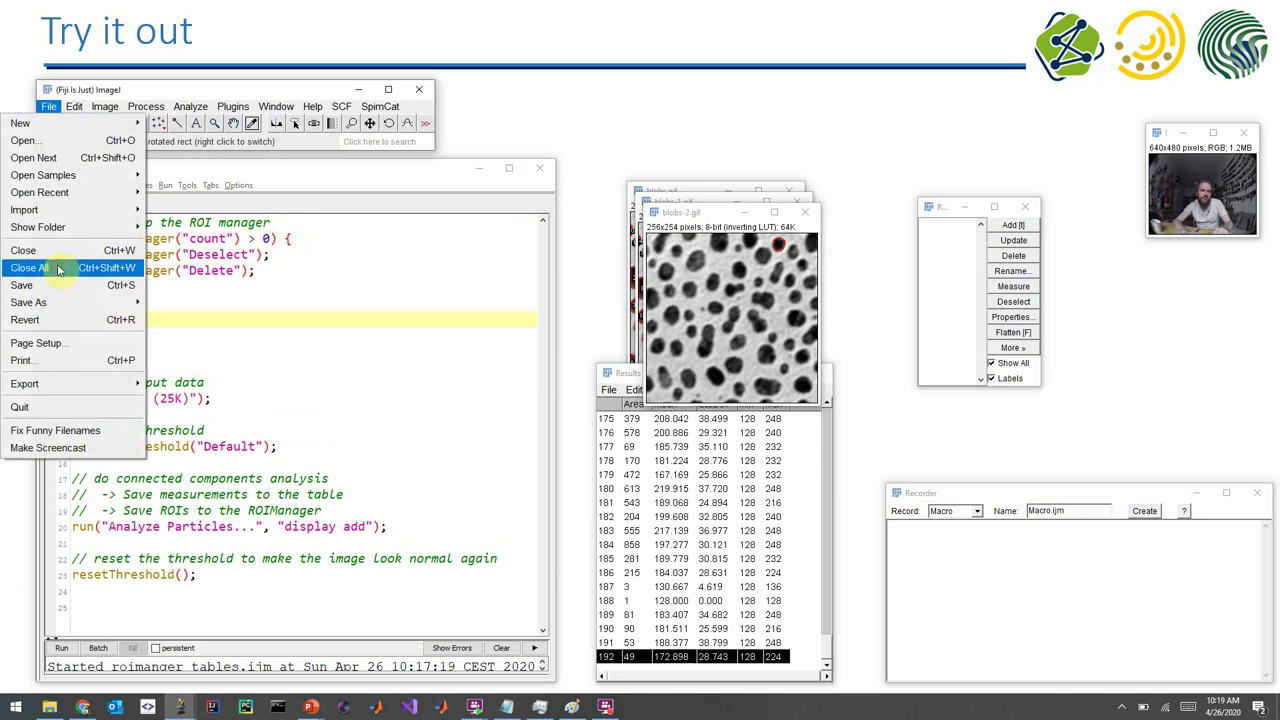
{"action": "left_click", "coordinate": [30, 267]}
{"action": "left_click_drag", "start_coordinate": [974, 523], "coordinate": [986, 548]}
{"action": "key", "text": "ctrl+x"}
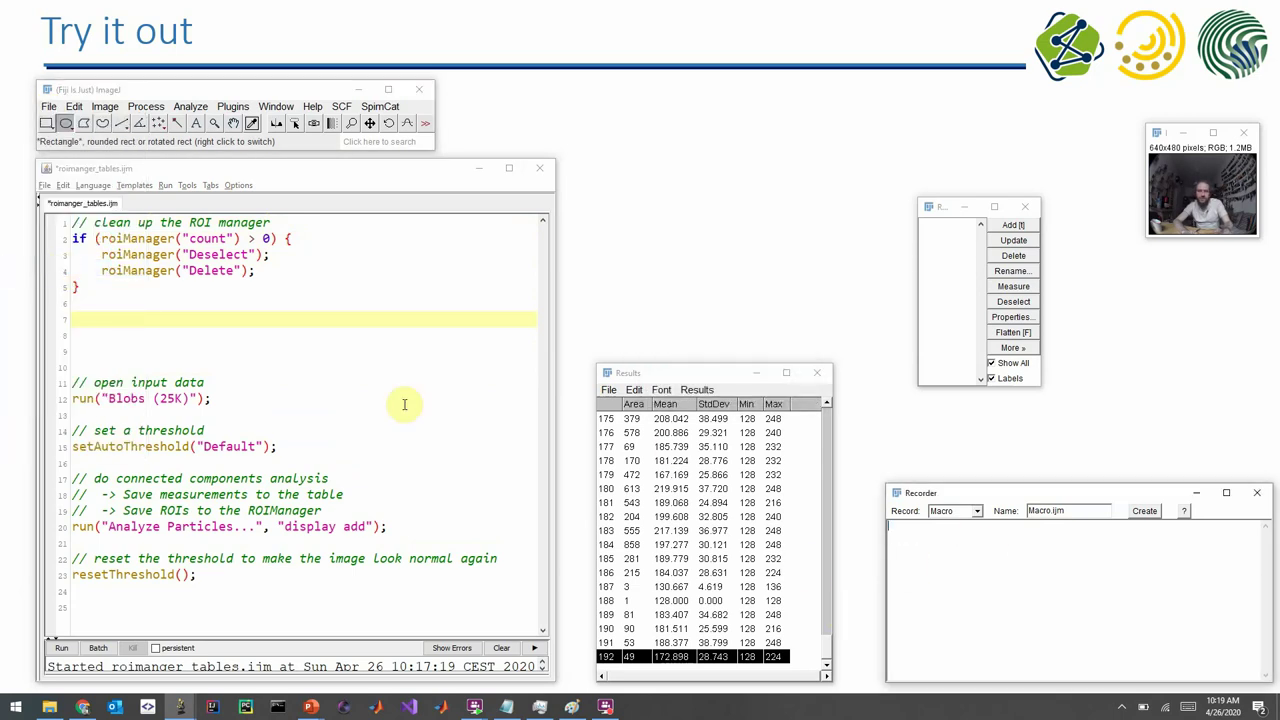
{"action": "left_click", "coordinate": [83, 320]}
{"action": "key", "text": "ctrl+v"}
{"action": "type", "text": "// cl"}
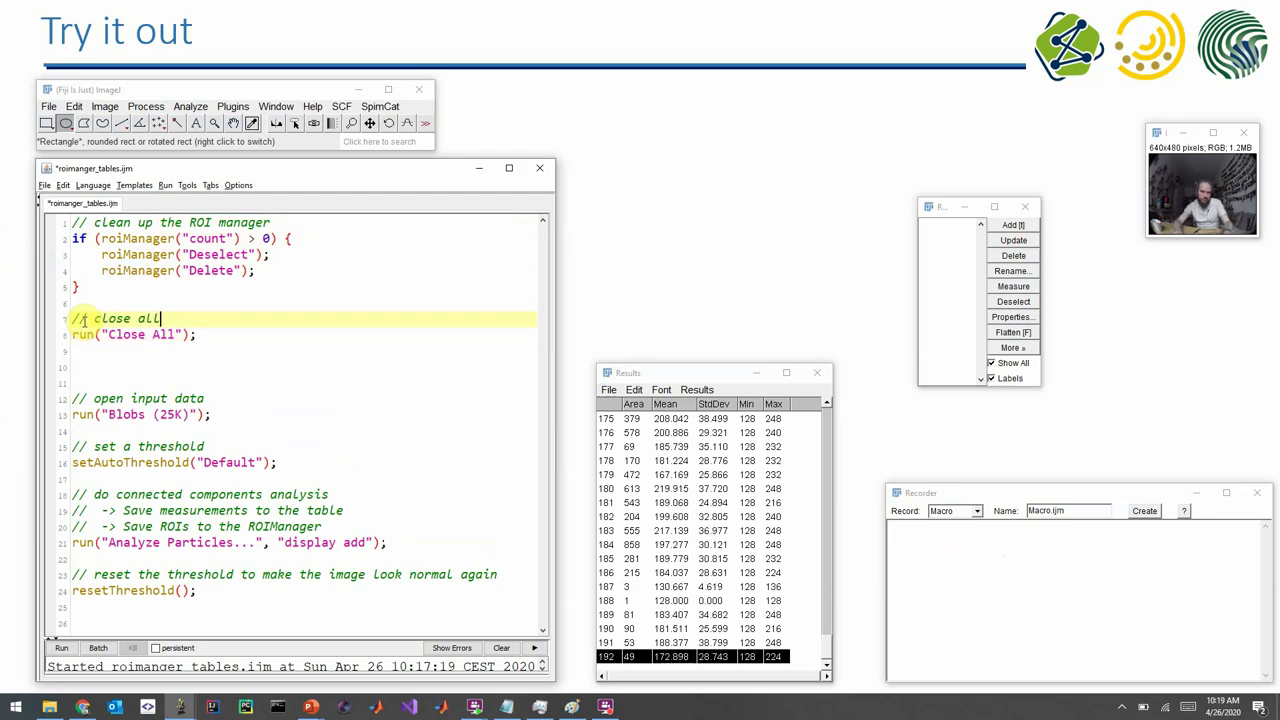
{"action": "key", "text": "Down"}
{"action": "key", "text": "Down"}
{"action": "key", "text": "Down"}
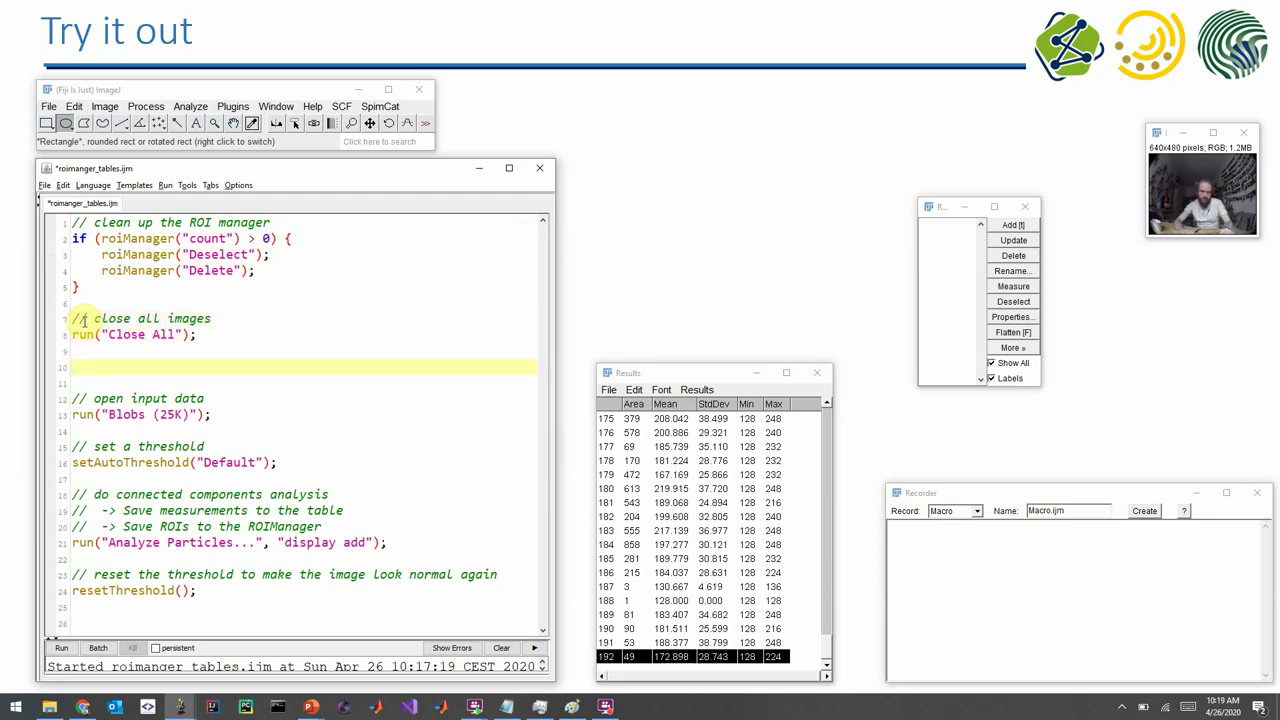
Record Clear Results and paste it on line 10 under '// empty results table'
{"action": "left_click", "coordinate": [713, 390]}
{"action": "left_click", "coordinate": [714, 408]}
{"action": "left_click", "coordinate": [639, 219]}
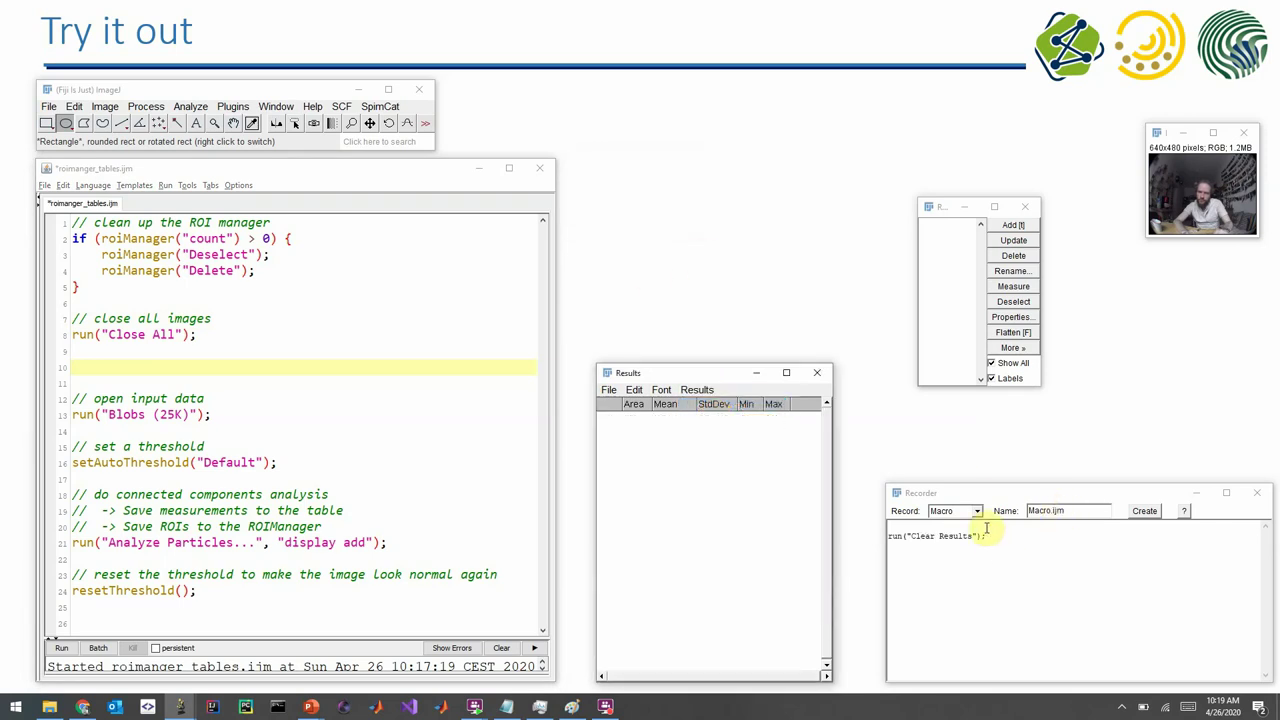
{"action": "left_click_drag", "start_coordinate": [983, 526], "coordinate": [1002, 545]}
{"action": "key", "text": "ctrl+x"}
{"action": "left_click", "coordinate": [72, 367]}
{"action": "key", "text": "ctrl+v"}
{"action": "type", "text": "// emp"}
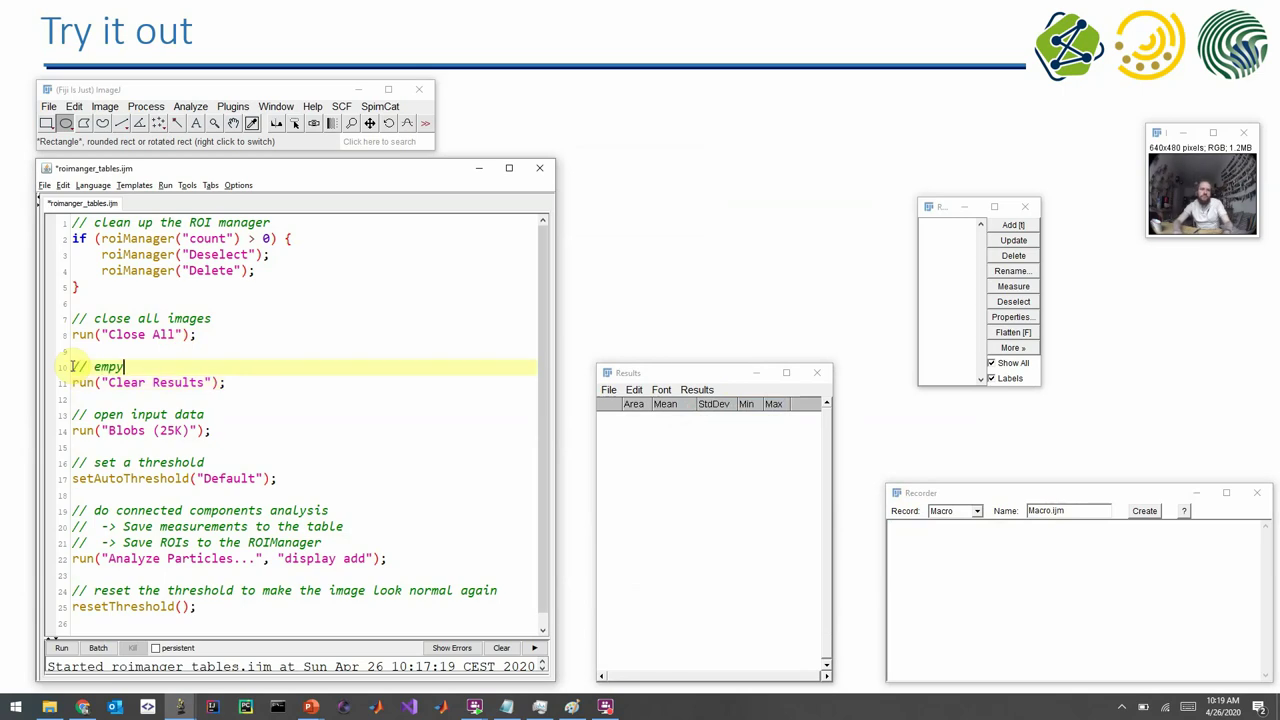
{"action": "type", "text": "ty results table"}
{"action": "key", "text": "Down"}
{"action": "key", "text": "Return"}
{"action": "key", "text": "Return"}
{"action": "key", "text": "Return"}
Run the macro twice, checking the refilled Results table and ROI Manager
{"action": "left_click", "coordinate": [62, 650]}
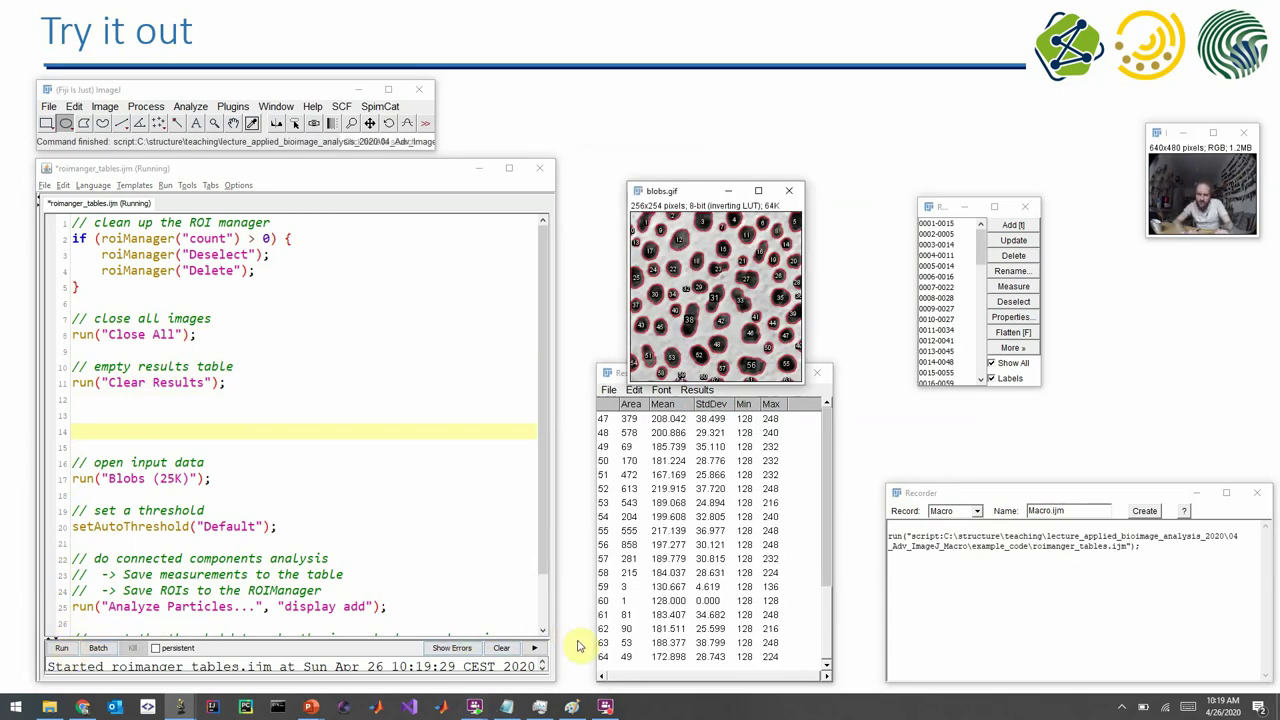
{"action": "left_click", "coordinate": [596, 657]}
{"action": "left_click", "coordinate": [602, 657]}
{"action": "left_click_drag", "start_coordinate": [982, 258], "coordinate": [986, 385]}
{"action": "left_click", "coordinate": [63, 649]}
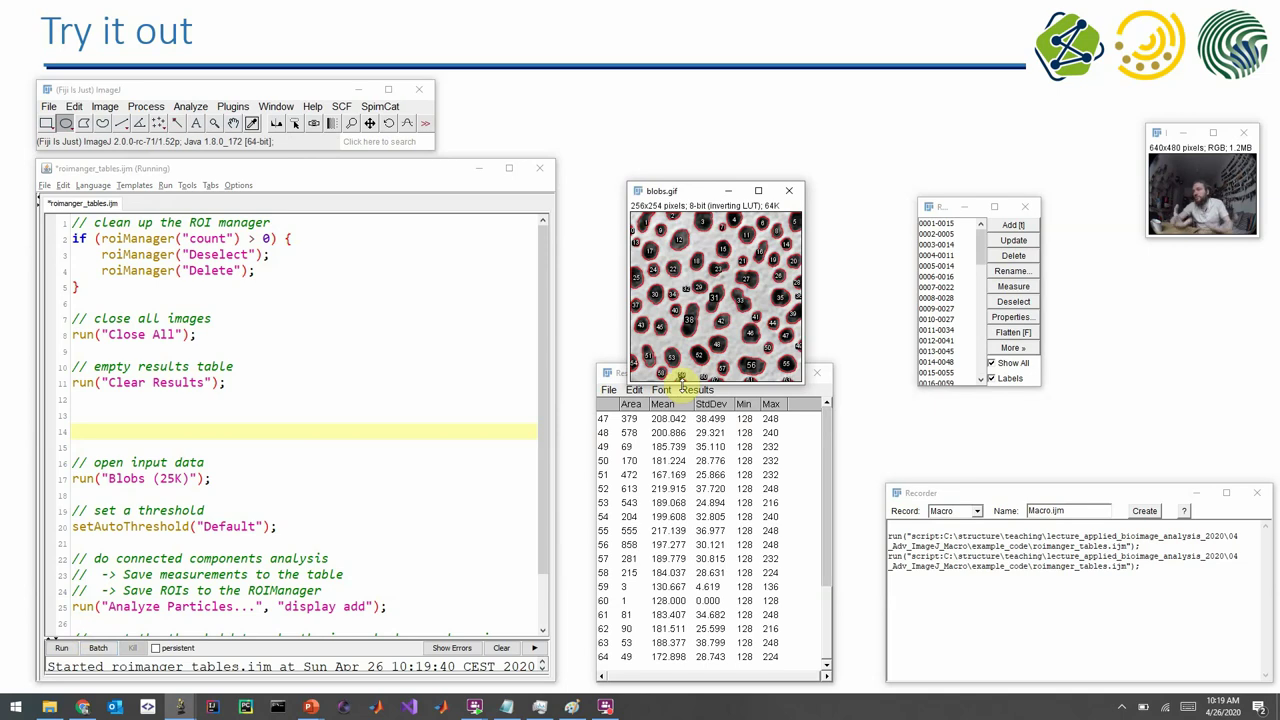
Add blank lines after resetThreshold() at the end of the script
{"action": "left_click", "coordinate": [257, 400]}
{"action": "scroll", "coordinate": [257, 400], "scroll_direction": "down", "scroll_amount": 1}
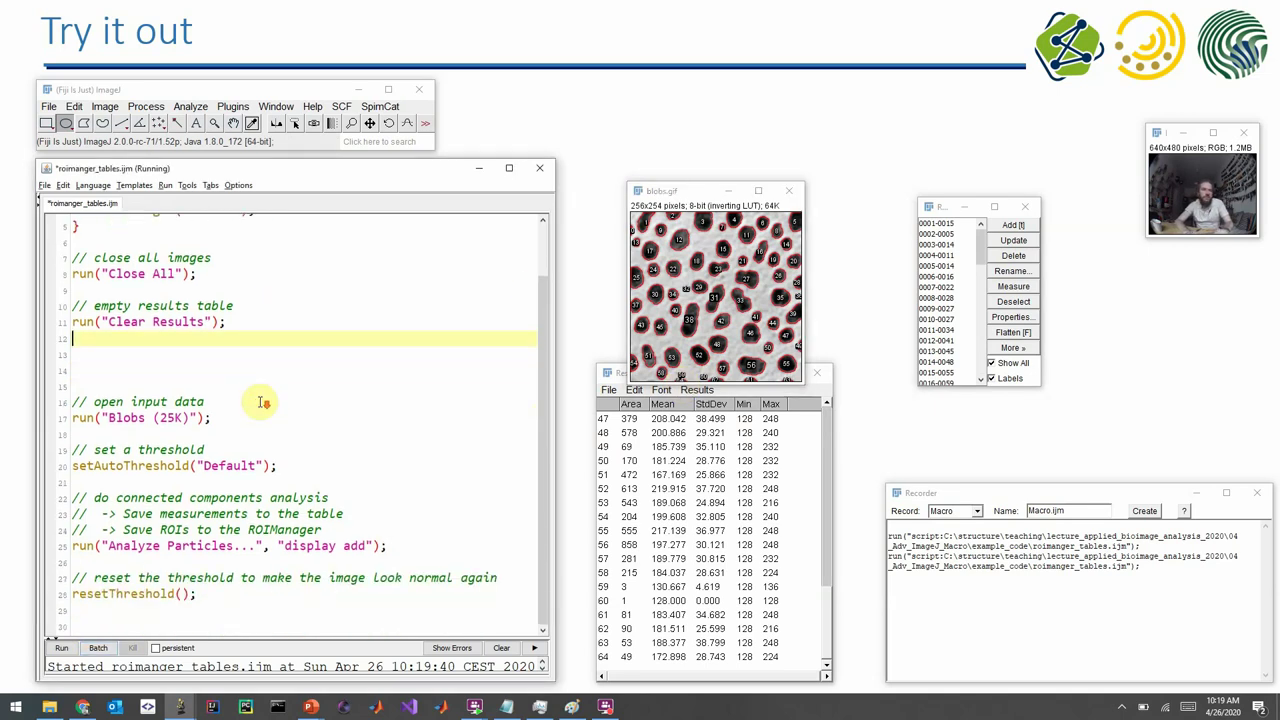
{"action": "left_click_drag", "start_coordinate": [149, 388], "coordinate": [223, 606]}
{"action": "left_click", "coordinate": [257, 629]}
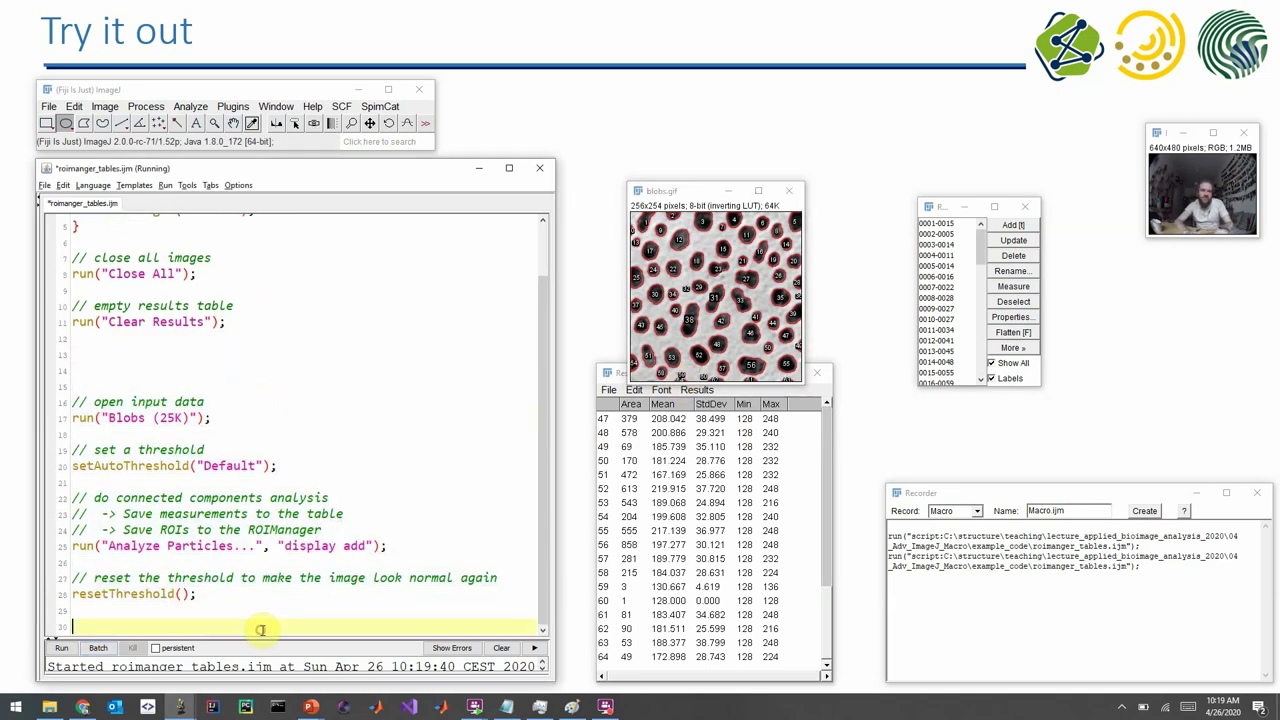
{"action": "key", "text": "Return"}
{"action": "key", "text": "Return"}
{"action": "key", "text": "Return"}
{"action": "key", "text": "Return"}
{"action": "key", "text": "Return"}
{"action": "key", "text": "Return"}
{"action": "key", "text": "Return"}
{"action": "key", "text": "Return"}
{"action": "key", "text": "Return"}
{"action": "key", "text": "Return"}
{"action": "key", "text": "Return"}
{"action": "key", "text": "Return"}
{"action": "key", "text": "Return"}
{"action": "key", "text": "Return"}
{"action": "key", "text": "Return"}
{"action": "key", "text": "Return"}
{"action": "key", "text": "Return"}
{"action": "key", "text": "Return"}
{"action": "key", "text": "Return"}
{"action": "key", "text": "Return"}
{"action": "key", "text": "Return"}
{"action": "key", "text": "Up"}
{"action": "key", "text": "Up"}
{"action": "key", "text": "Up"}
{"action": "key", "text": "Up"}
{"action": "key", "text": "Up"}
{"action": "key", "text": "Up"}
{"action": "key", "text": "Up"}
{"action": "key", "text": "Up"}
{"action": "key", "text": "Up"}
{"action": "key", "text": "Up"}
{"action": "key", "text": "Up"}
{"action": "key", "text": "Up"}
{"action": "key", "text": "Up"}
{"action": "key", "text": "Up"}
{"action": "key", "text": "Up"}
{"action": "key", "text": "Up"}
{"action": "key", "text": "Up"}
{"action": "key", "text": "Up"}
{"action": "key", "text": "Up"}
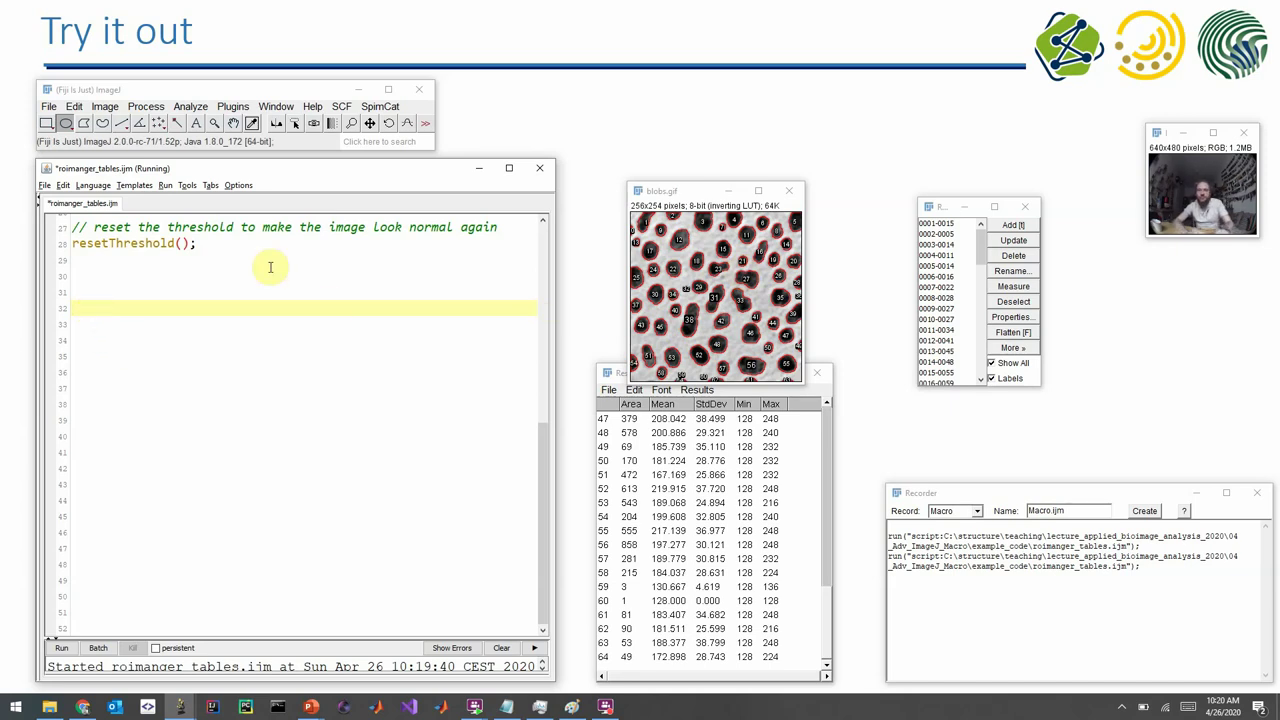
Clear the Recorder, uncheck Show All, and cut the recorded roiManager("Show None") line
{"action": "left_click", "coordinate": [1201, 579]}
{"action": "key", "text": "ctrl+a"}
{"action": "key", "text": "Delete"}
{"action": "left_click", "coordinate": [993, 364]}
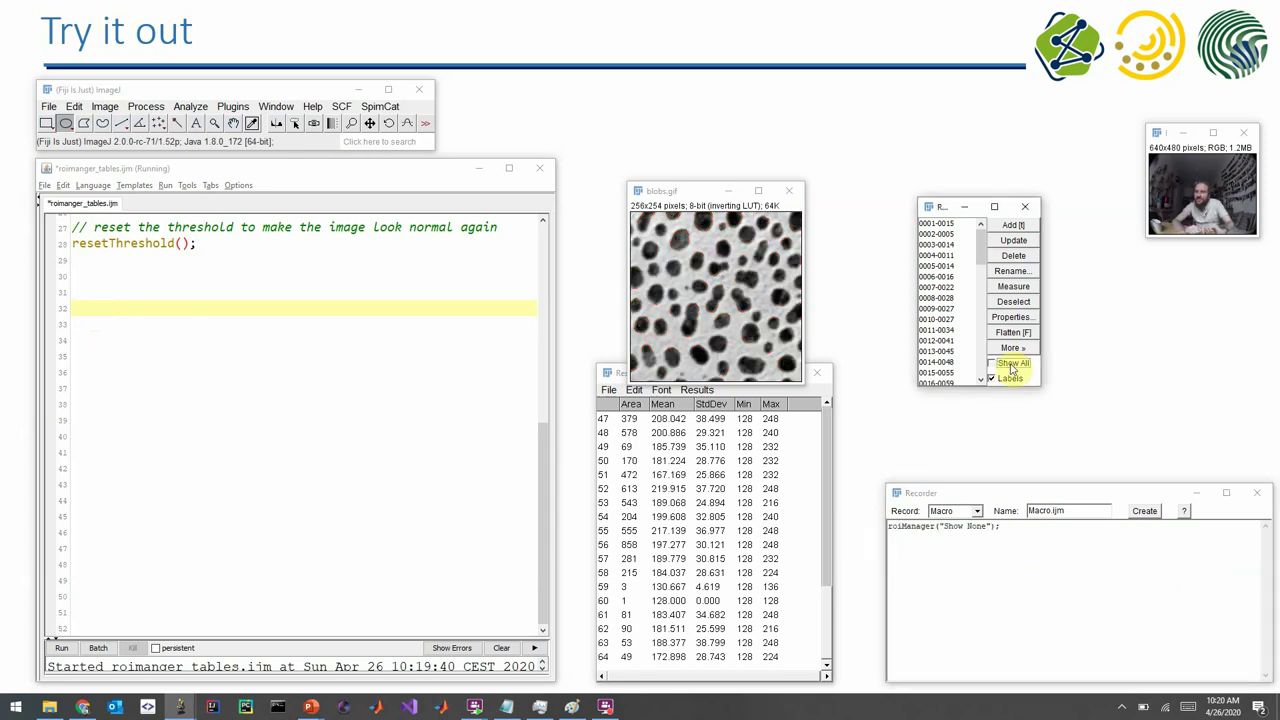
{"action": "left_click", "coordinate": [1020, 531]}
{"action": "key", "text": "ctrl+a"}
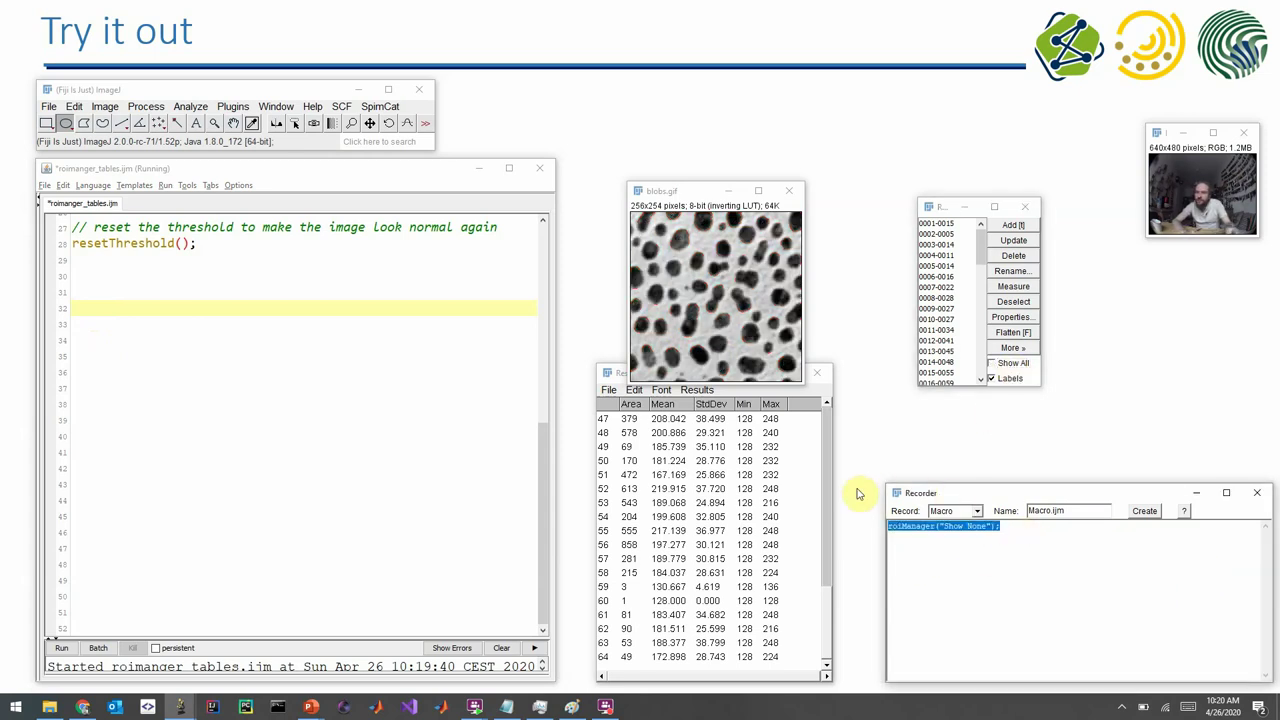
{"action": "key", "text": "ctrl+x"}
Paste roiManager("Show None") on line 32 under '// visualise nothing' and run the macro
{"action": "left_click", "coordinate": [104, 304]}
{"action": "key", "text": "ctrl+v"}
{"action": "left_click", "coordinate": [106, 292]}
{"action": "type", "text": "// visualise nothign"}
{"action": "key", "text": "BackSpace"}
{"action": "key", "text": "BackSpace"}
{"action": "type", "text": "ng"}
{"action": "left_click", "coordinate": [66, 649]}
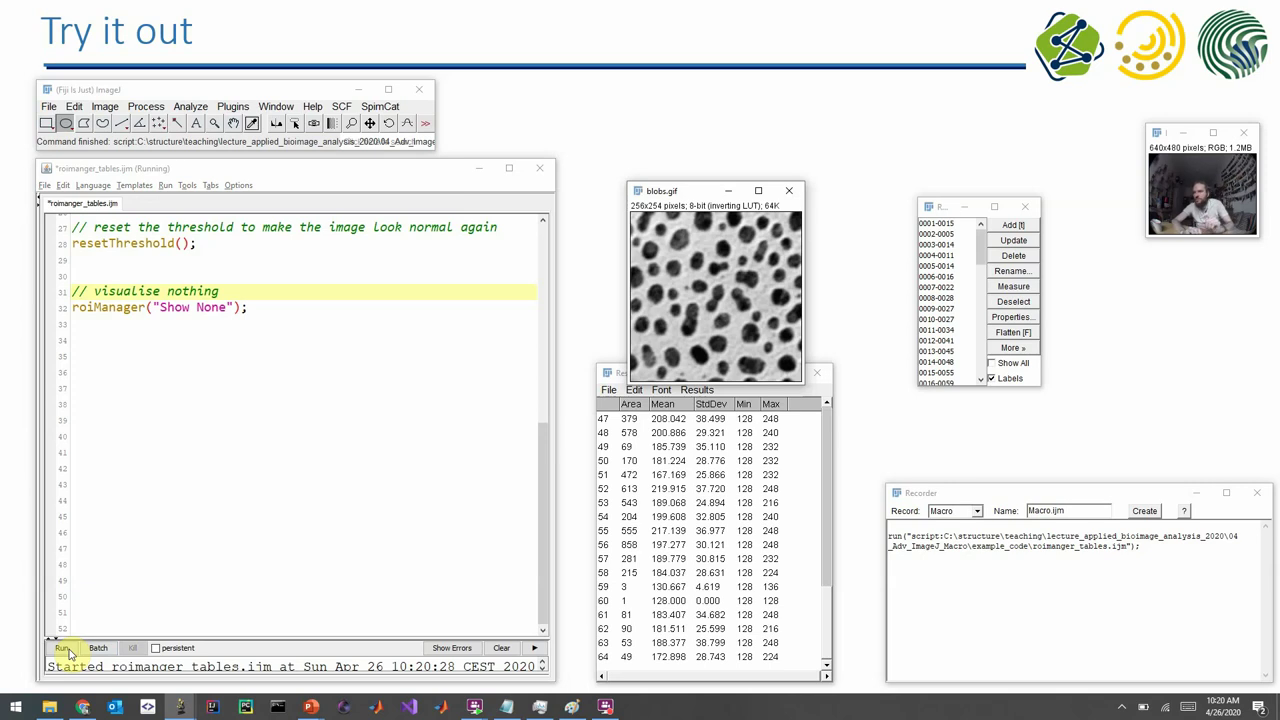
Type roimanager on empty line 35 and browse its autocomplete suggestions
{"action": "left_click", "coordinate": [348, 325]}
{"action": "key", "text": "Return"}
{"action": "key", "text": "Return"}
{"action": "key", "text": "Return"}
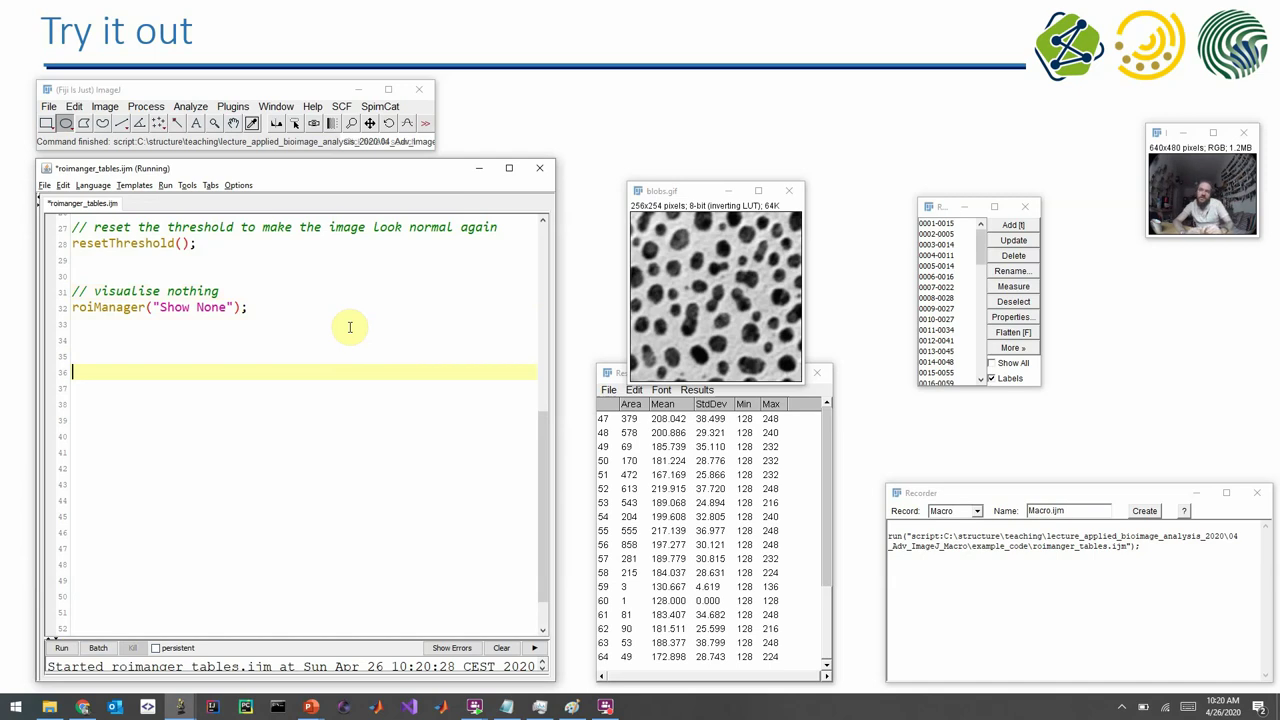
{"action": "left_click", "coordinate": [99, 355]}
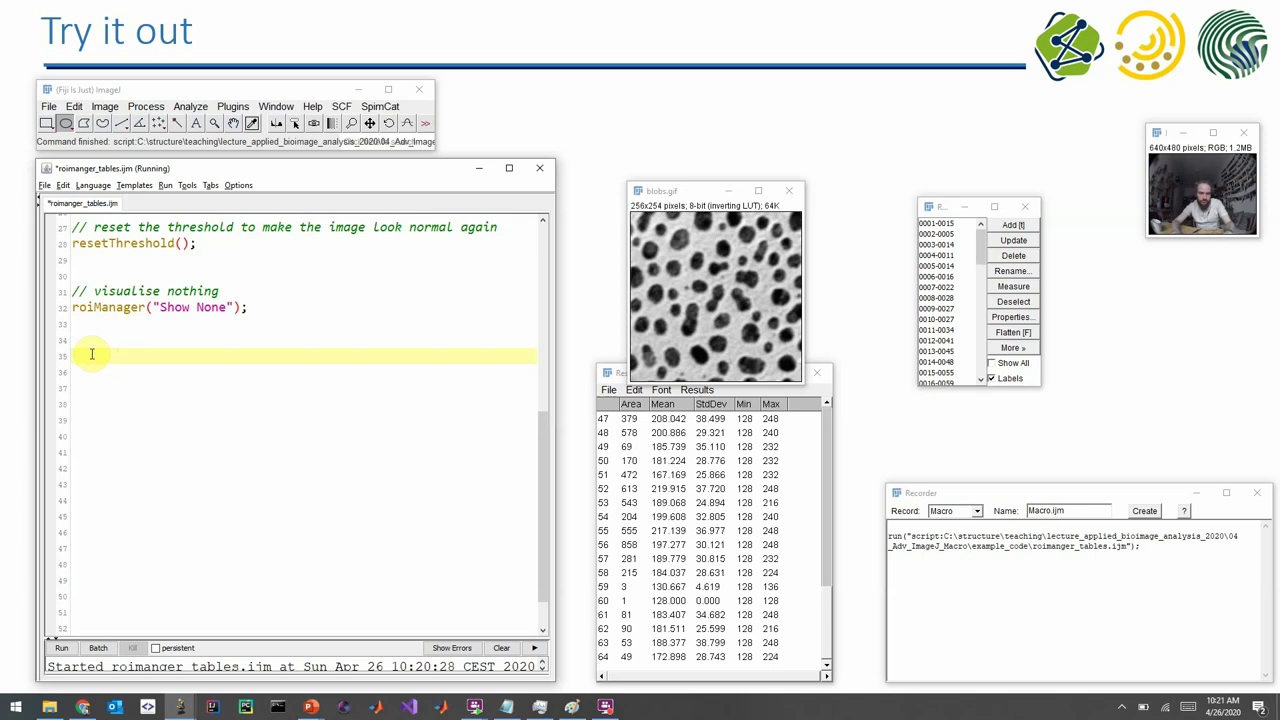
{"action": "type", "text": "oimanage"}
{"action": "key", "text": "Down"}
{"action": "key", "text": "Down"}
{"action": "key", "text": "Down"}
{"action": "key", "text": "Down"}
{"action": "key", "text": "Down"}
{"action": "key", "text": "Down"}
{"action": "key", "text": "Down"}
{"action": "key", "text": "Down"}
{"action": "key", "text": "Down"}
{"action": "key", "text": "Down"}
{"action": "key", "text": "Down"}
{"action": "key", "text": "Down"}
{"action": "key", "text": "Down"}
{"action": "key", "text": "Down"}
{"action": "key", "text": "Down"}
{"action": "key", "text": "Down"}
{"action": "key", "text": "Down"}
{"action": "key", "text": "Down"}
{"action": "key", "text": "Down"}
{"action": "key", "text": "Down"}
{"action": "key", "text": "Down"}
{"action": "key", "text": "Down"}
{"action": "key", "text": "Down"}
{"action": "key", "text": "Down"}
Insert roiManager("select", 3) from the autocomplete suggestions
{"action": "key", "text": "Up"}
{"action": "key", "text": "Up"}
{"action": "key", "text": "Up"}
{"action": "key", "text": "Return"}
{"action": "key", "text": "Left"}
{"action": "key", "text": "shift+Left"}
{"action": "key", "text": "shift+Left"}
{"action": "key", "text": "shift+Left"}
{"action": "key", "text": "shift+Left"}
{"action": "key", "text": "shift+Left"}
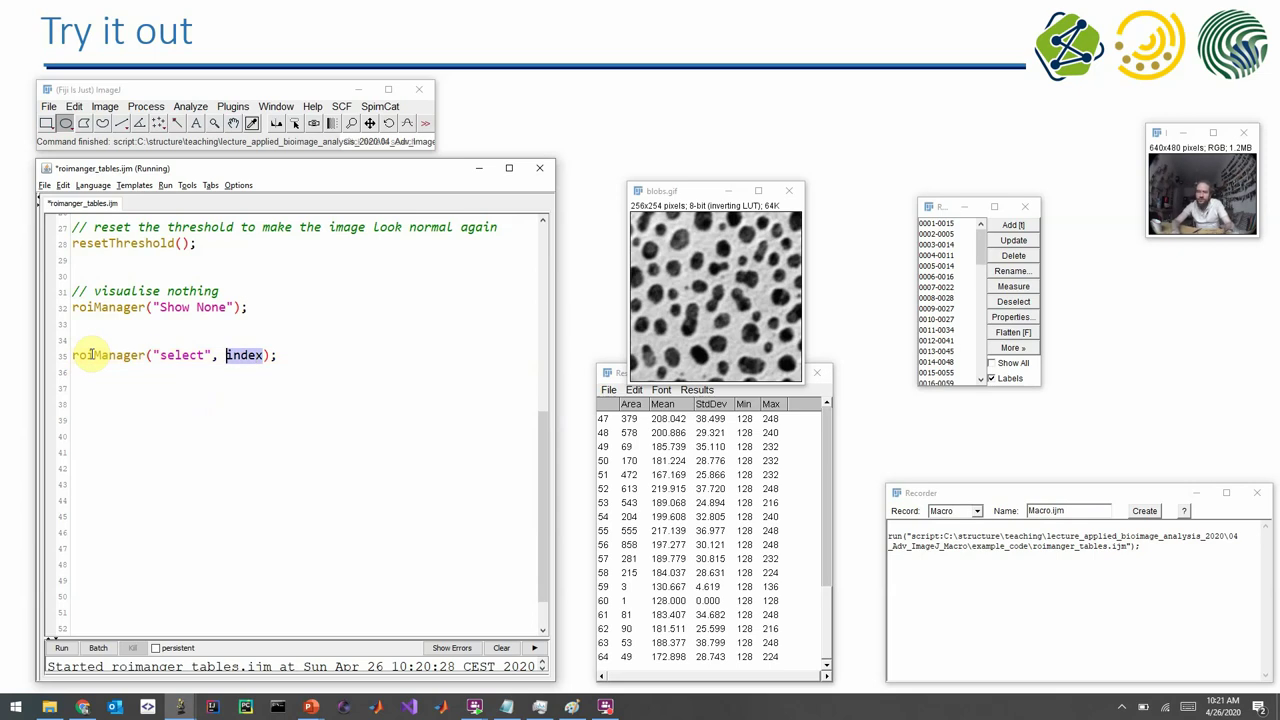
{"action": "type", "text": "3"}
Add Roi.setStrokeColor("green"); on the next line and run the macro
{"action": "key", "text": "Return"}
{"action": "type", "text": "color"}
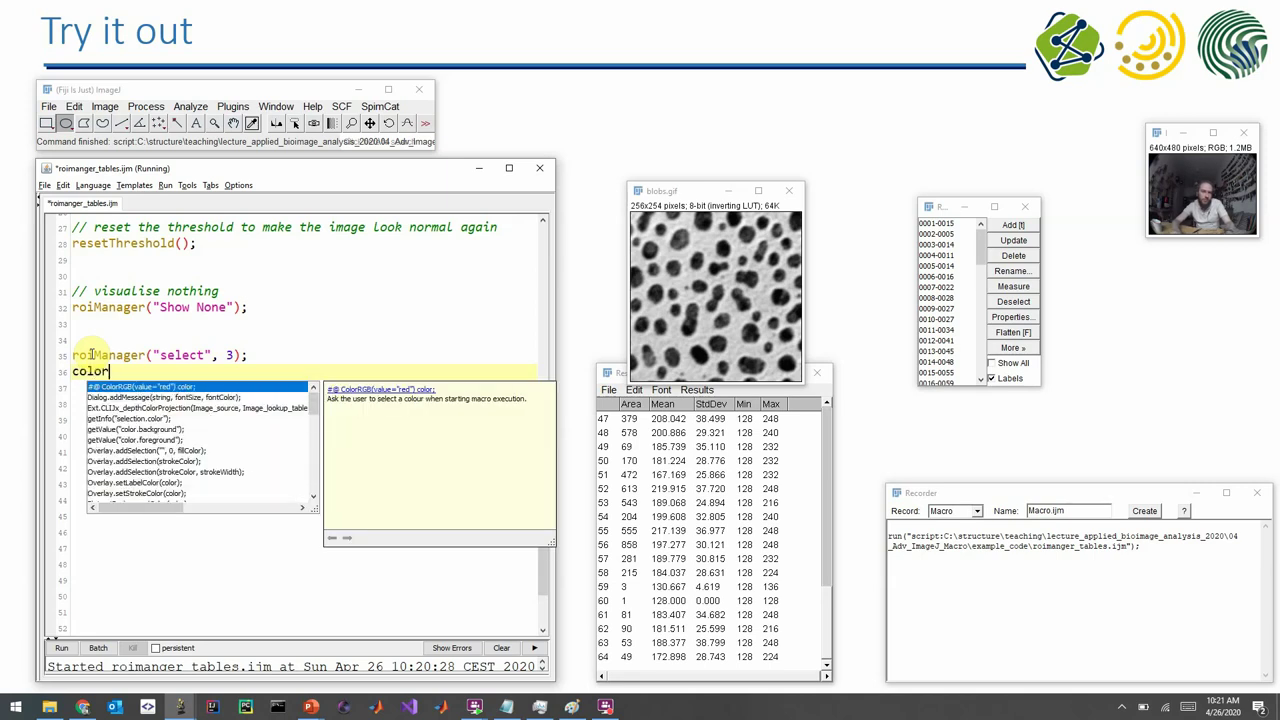
{"action": "key", "text": "Down"}
{"action": "key", "text": "Down"}
{"action": "key", "text": "Down"}
{"action": "key", "text": "Down"}
{"action": "key", "text": "Down"}
{"action": "key", "text": "Down"}
{"action": "key", "text": "Down"}
{"action": "key", "text": "Down"}
{"action": "key", "text": "Down"}
{"action": "key", "text": "Down"}
{"action": "key", "text": "Down"}
{"action": "key", "text": "Down"}
{"action": "key", "text": "Down"}
{"action": "key", "text": "Down"}
{"action": "key", "text": "Down"}
{"action": "key", "text": "Down"}
{"action": "key", "text": "Down"}
{"action": "key", "text": "Down"}
{"action": "key", "text": "Down"}
{"action": "key", "text": "Down"}
{"action": "key", "text": "Up"}
{"action": "key", "text": "Up"}
{"action": "key", "text": "Up"}
{"action": "key", "text": "Up"}
{"action": "key", "text": "Up"}
{"action": "key", "text": "Up"}
{"action": "key", "text": "Down"}
{"action": "key", "text": "Down"}
{"action": "key", "text": "Down"}
{"action": "key", "text": "Down"}
{"action": "key", "text": "Return"}
{"action": "type", "text": "\"green\""}
{"action": "key", "text": "Down"}
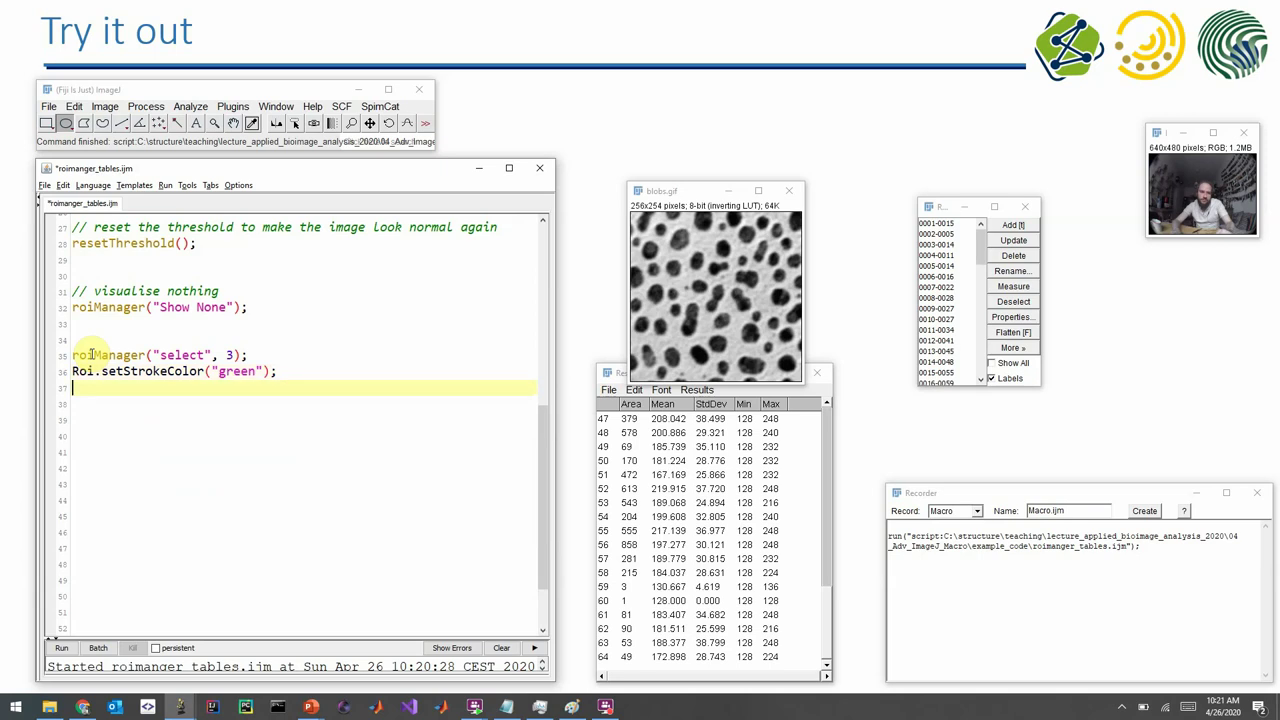
{"action": "left_click", "coordinate": [58, 648]}
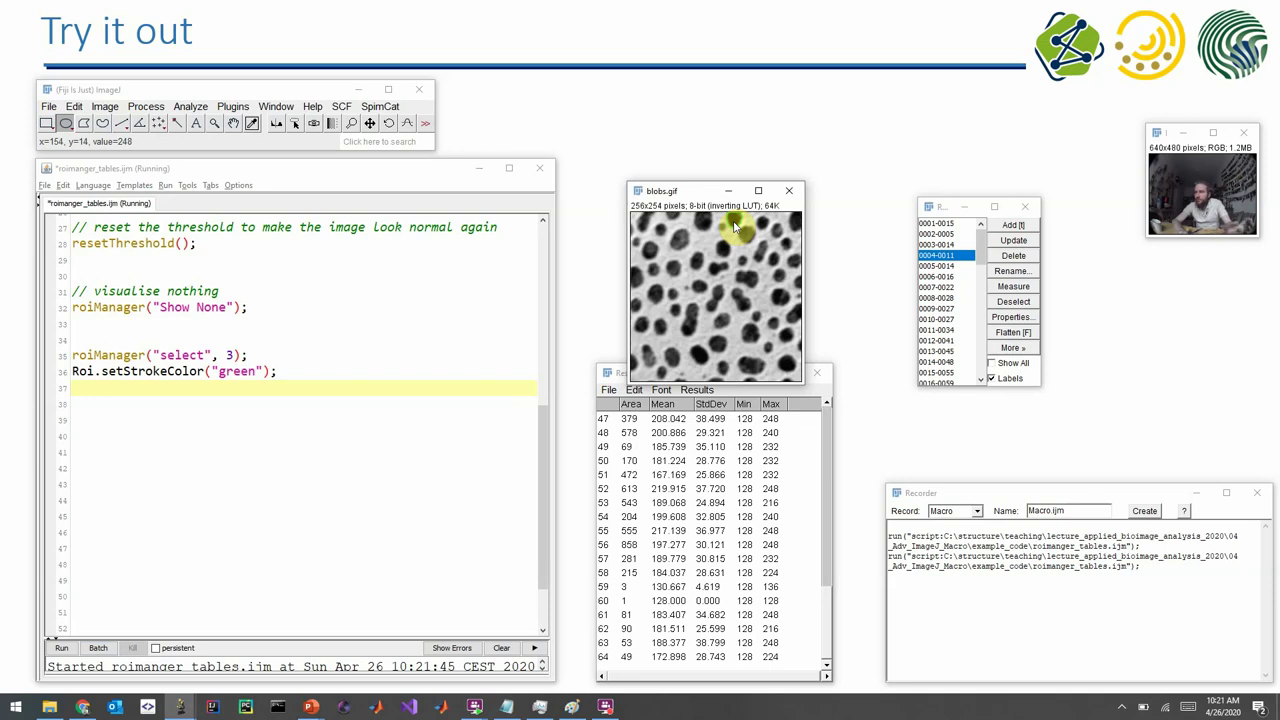
Wrap the select and colour lines in for (i = 0; i < number_of_rois; i += 1) { }
{"action": "left_click", "coordinate": [188, 340]}
{"action": "type", "text": "for"}
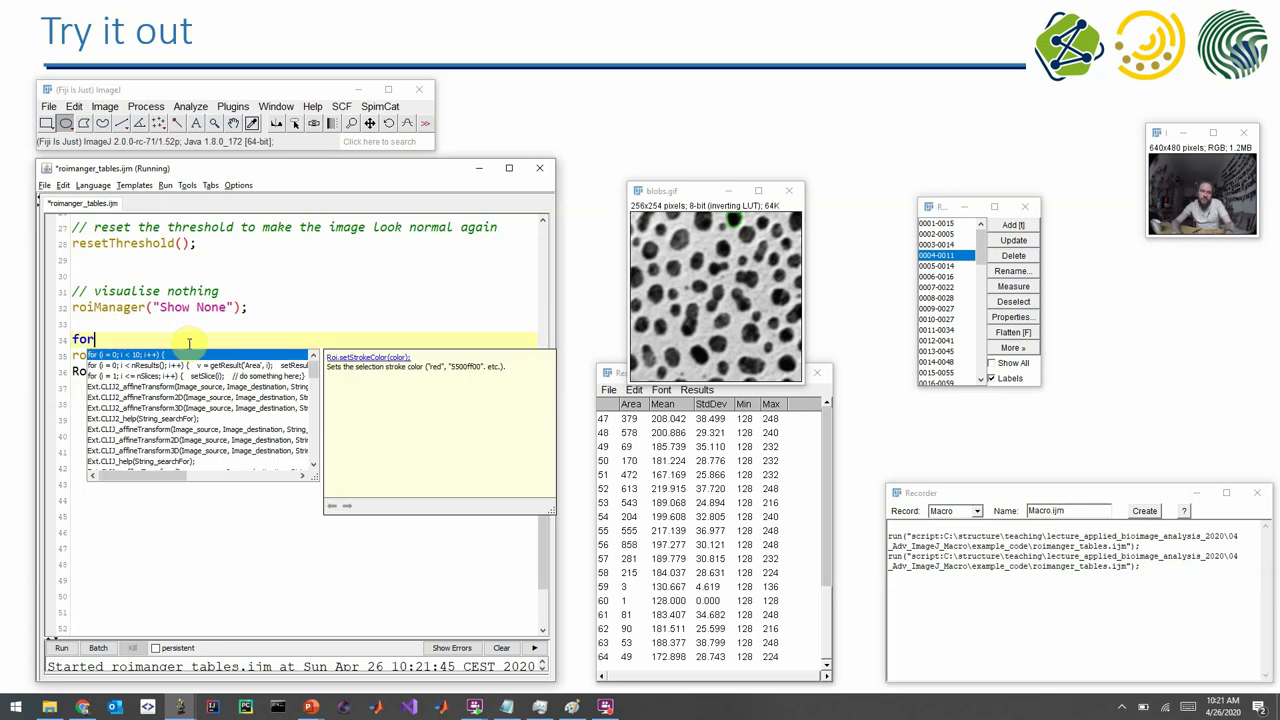
{"action": "type", "text": " (i = 0"}
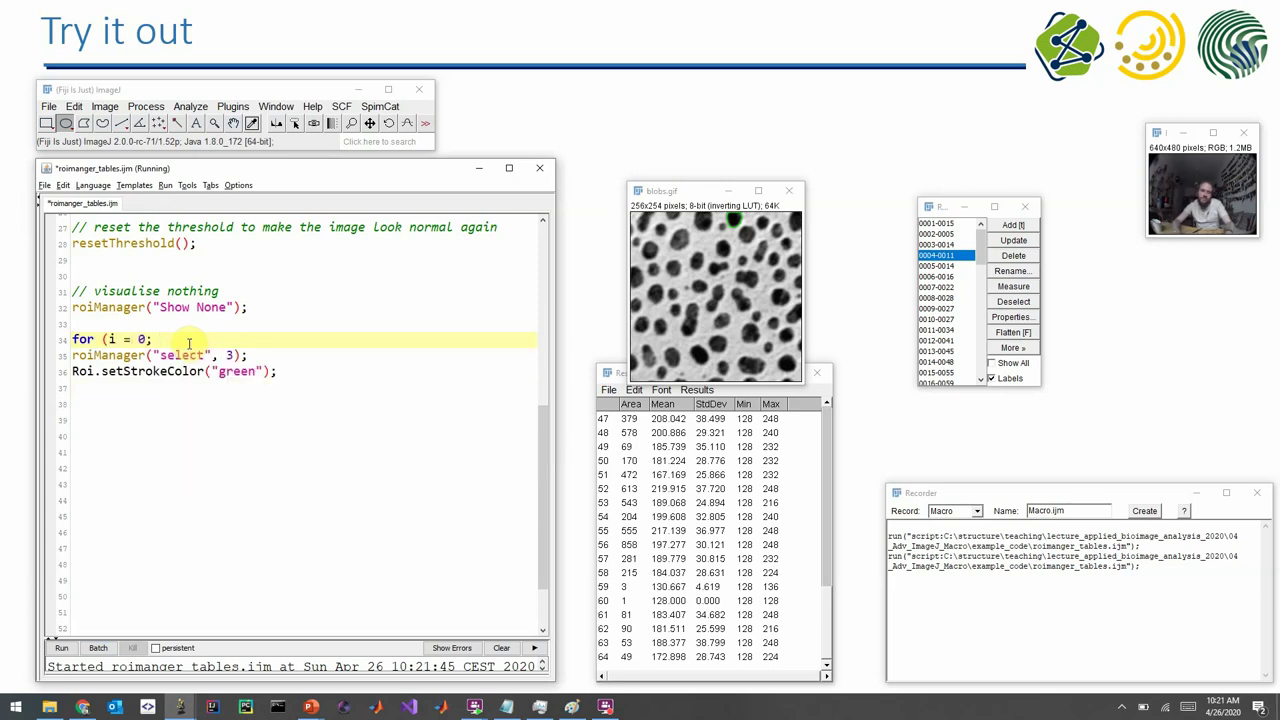
{"action": "type", "text": "; i < number_"}
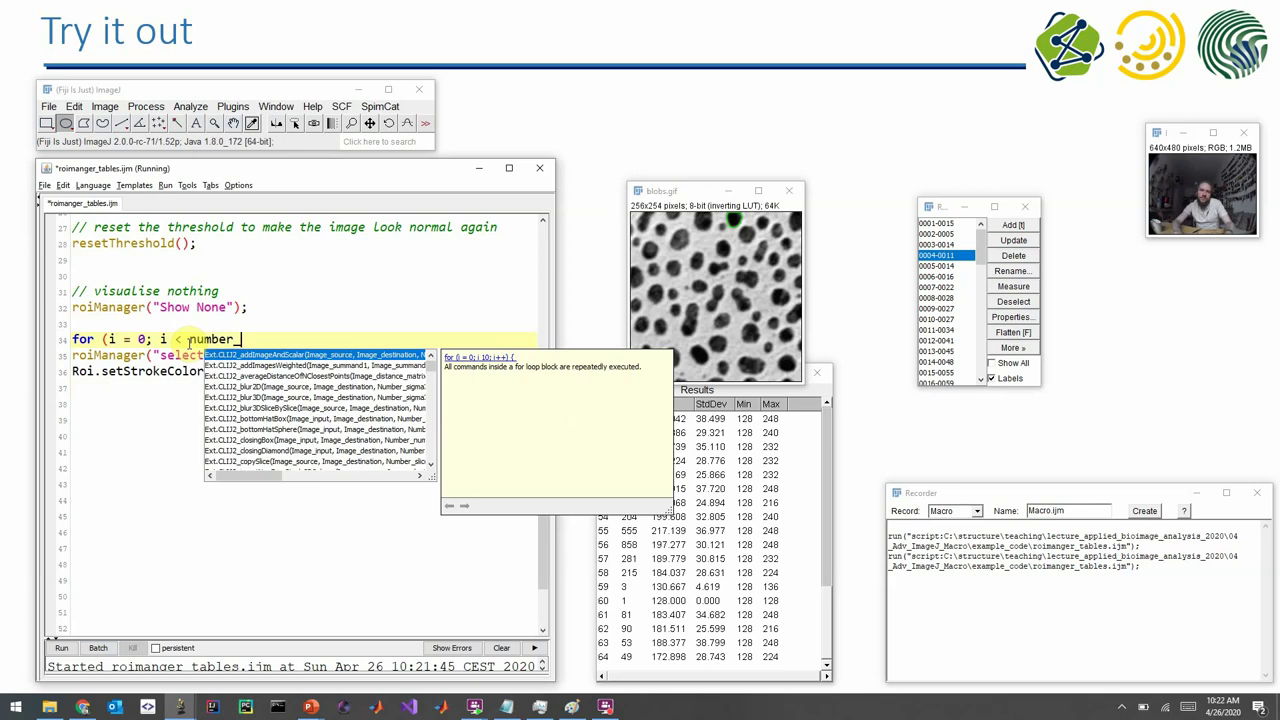
{"action": "type", "text": "of_rois; i += 1"}
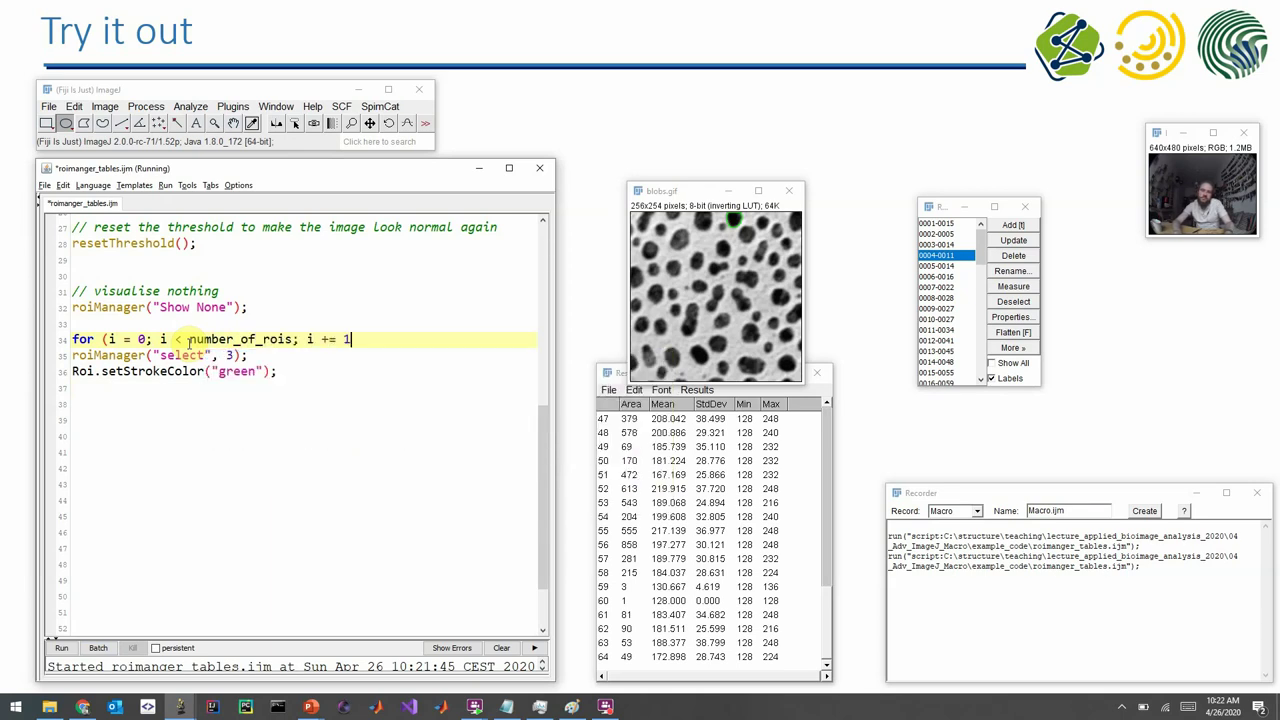
{"action": "type", "text": " ) {"}
{"action": "key", "text": "Down"}
{"action": "key", "text": "Down"}
{"action": "key", "text": "Down"}
{"action": "key", "text": "Down"}
{"action": "type", "text": "}"}
{"action": "key", "text": "Up"}
{"action": "key", "text": "Up"}
{"action": "key", "text": "Tab"}
{"action": "key", "text": "Up"}
{"action": "key", "text": "Tab"}
Change roiManager("select", 3) to roiManager("select", i)
{"action": "key", "text": "Down"}
{"action": "key", "text": "Up"}
{"action": "key", "text": "End"}
{"action": "key", "text": "Left"}
{"action": "key", "text": "Left"}
{"action": "key", "text": "Left"}
{"action": "key", "text": "Delete"}
{"action": "type", "text": "i"}
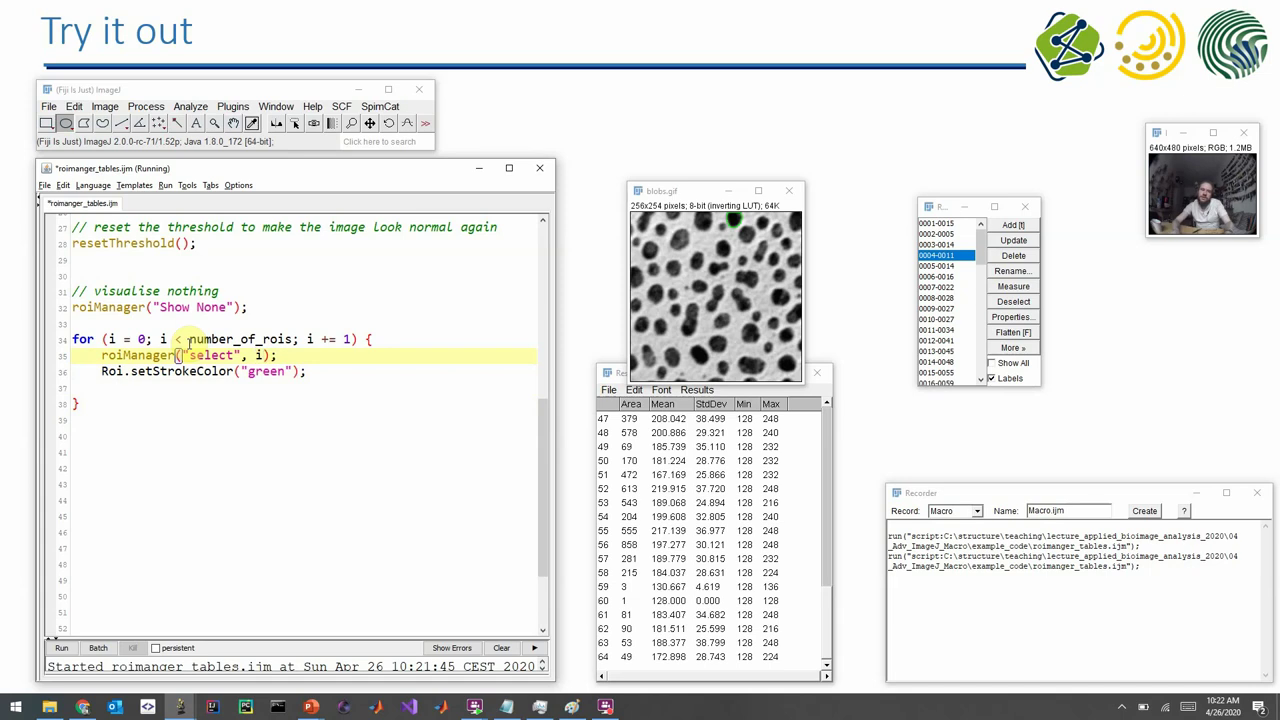
Copy number_of_rois from the loop condition onto a new line above the loop
{"action": "key", "text": "Up"}
{"action": "key", "text": "Up"}
{"action": "key", "text": "Down"}
{"action": "key", "text": "Down"}
{"action": "key", "text": "Up"}
{"action": "key", "text": "Home"}
{"action": "key", "text": "Return"}
{"action": "key", "text": "Up"}
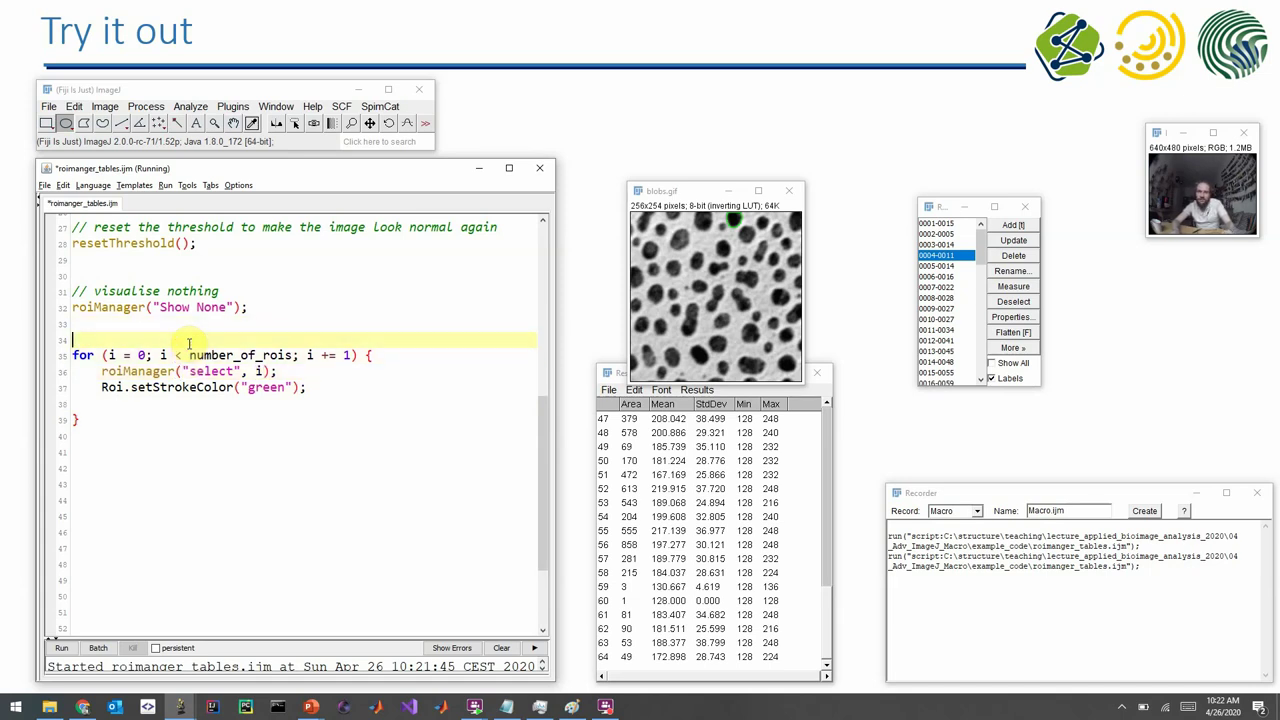
{"action": "left_click", "coordinate": [186, 354]}
{"action": "double_click", "coordinate": [212, 352]}
{"action": "key", "text": "ctrl+c"}
{"action": "key", "text": "Up"}
{"action": "key", "text": "ctrl+v"}
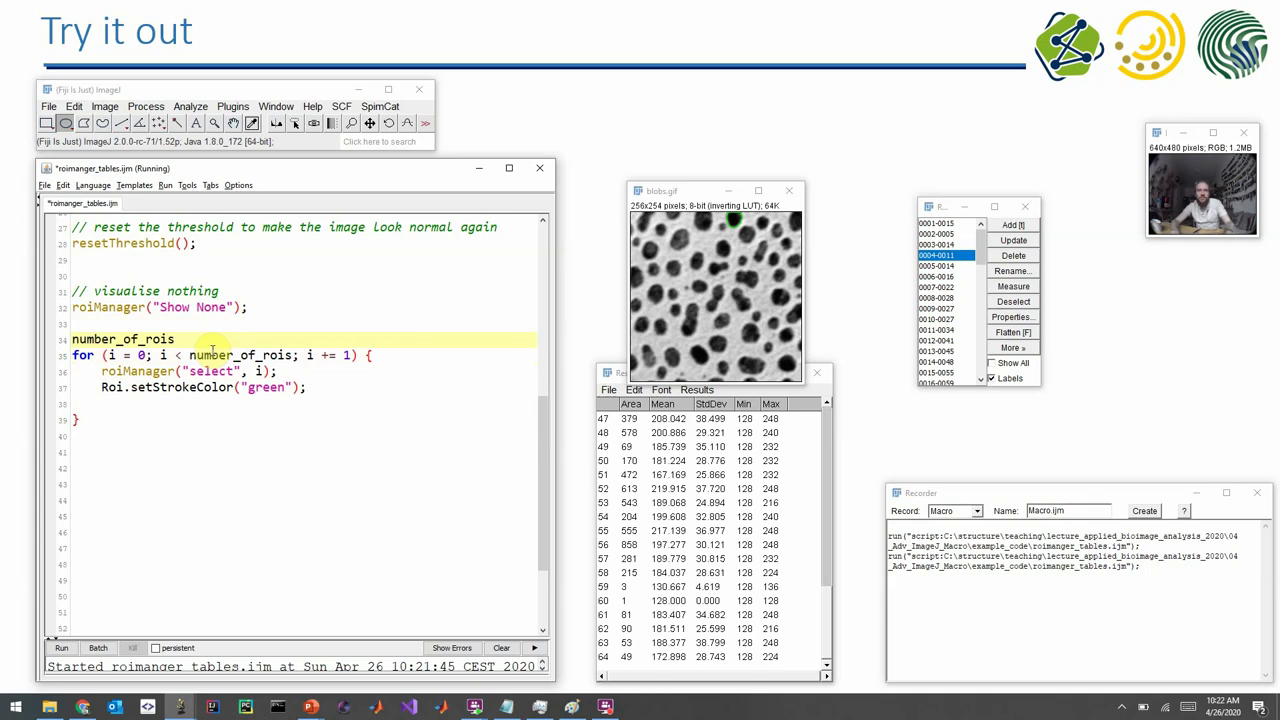
Complete it as number_of_rois = roiManager("count"); and rerun the macro
{"action": "type", "text": "= roiM"}
{"action": "key", "text": "Down"}
{"action": "key", "text": "Down"}
{"action": "key", "text": "Down"}
{"action": "key", "text": "Down"}
{"action": "key", "text": "Return"}
{"action": "key", "text": "Down"}
{"action": "key", "text": "Down"}
{"action": "key", "text": "Down"}
{"action": "key", "text": "Down"}
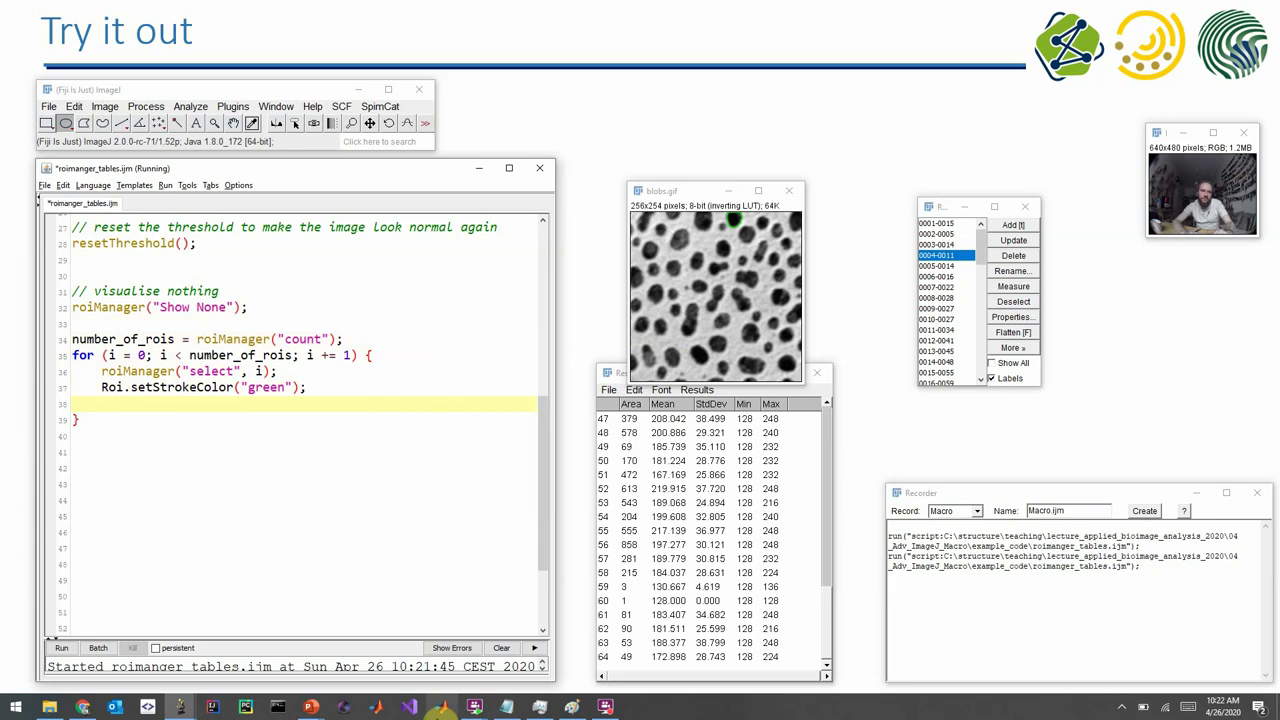
{"action": "left_click", "coordinate": [64, 649]}
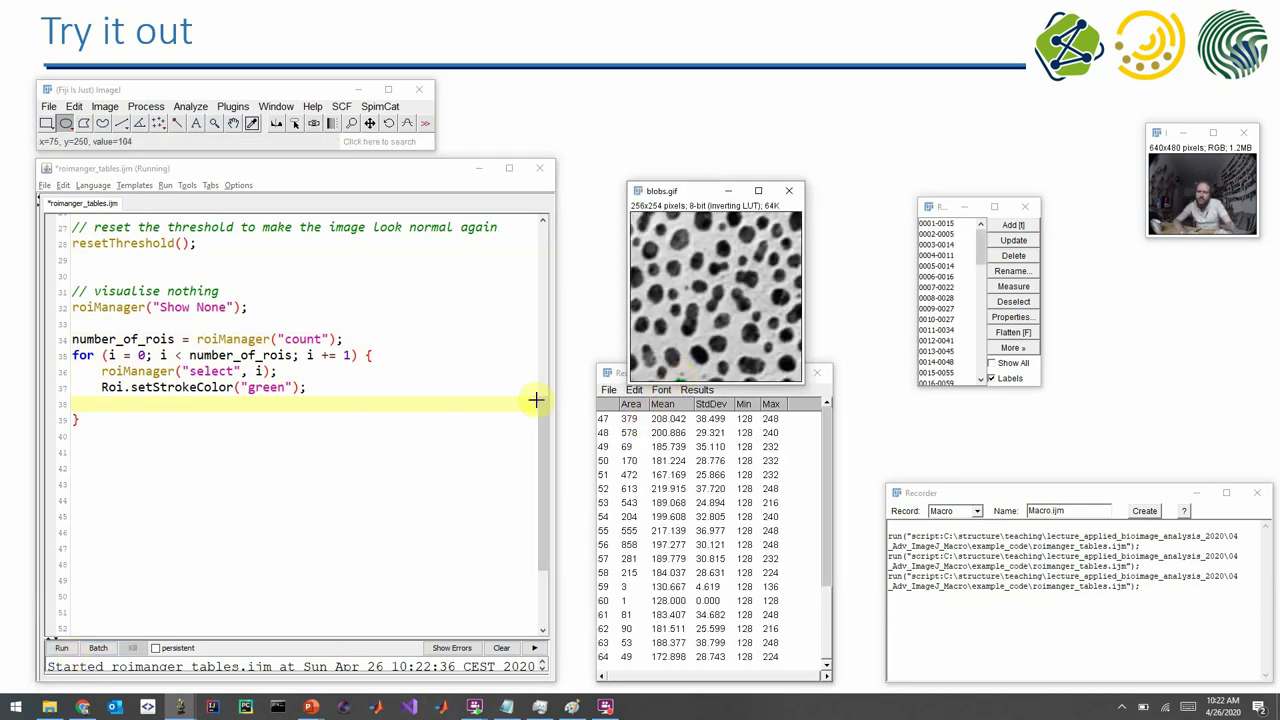
Add Overlay.addSelection(); to the loop via autocomplete and run the macro
{"action": "left_click", "coordinate": [278, 405]}
{"action": "type", "text": "Overla"}
{"action": "key", "text": "Down"}
{"action": "key", "text": "Down"}
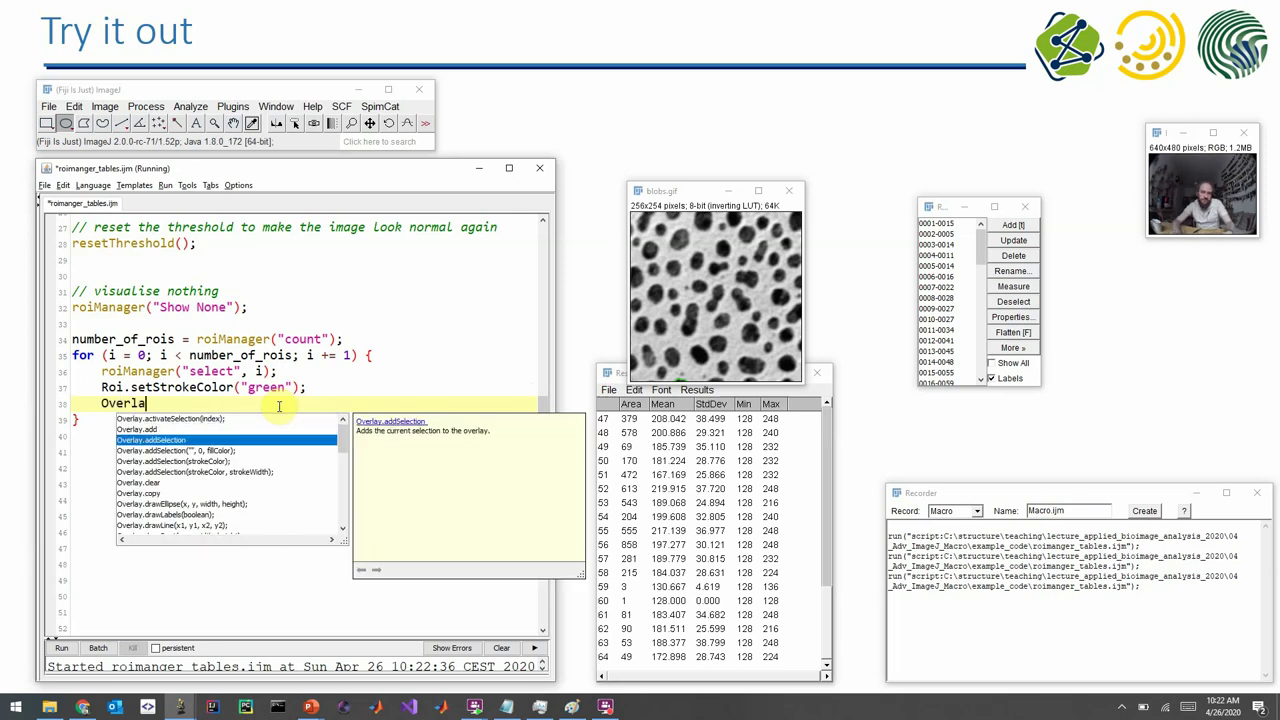
{"action": "key", "text": "Return"}
{"action": "type", "text": "();"}
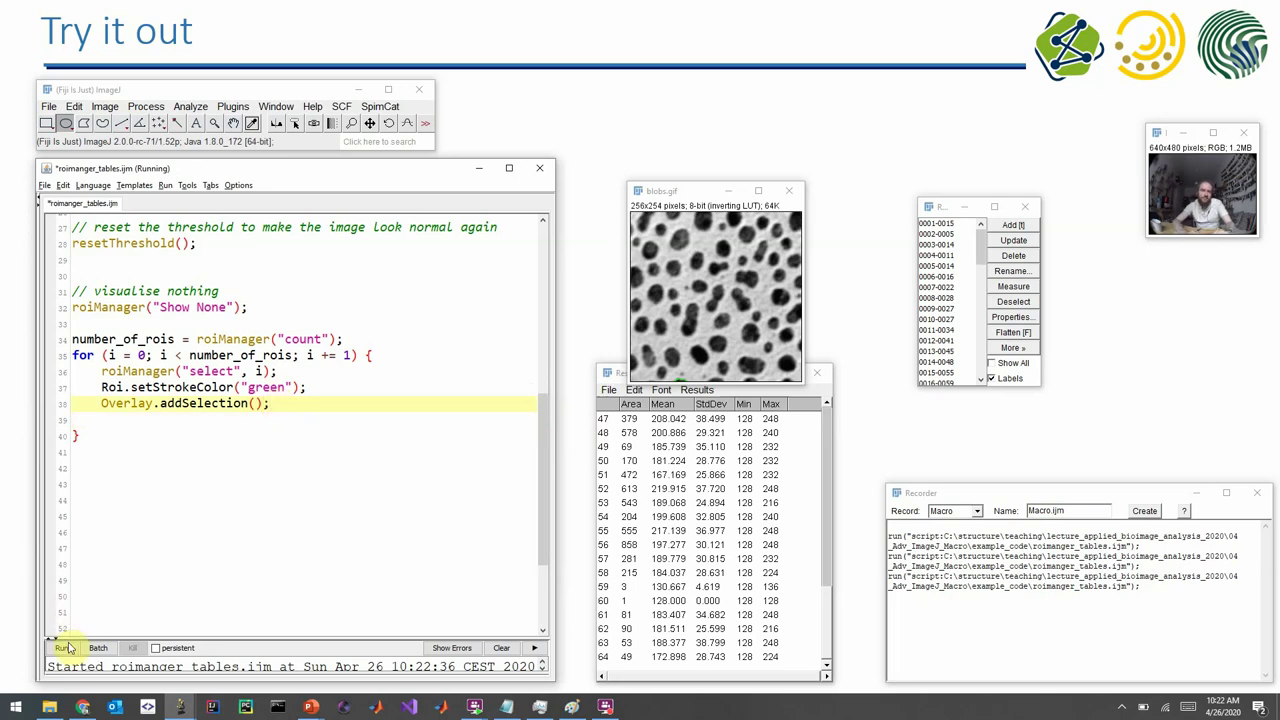
{"action": "left_click", "coordinate": [63, 648]}
Comment the loop steps '// select an ROI', '// give it a color', '// store it in the Overlay', then rerun
{"action": "left_click", "coordinate": [385, 356]}
{"action": "key", "text": "Return"}
{"action": "type", "text": "// sele"}
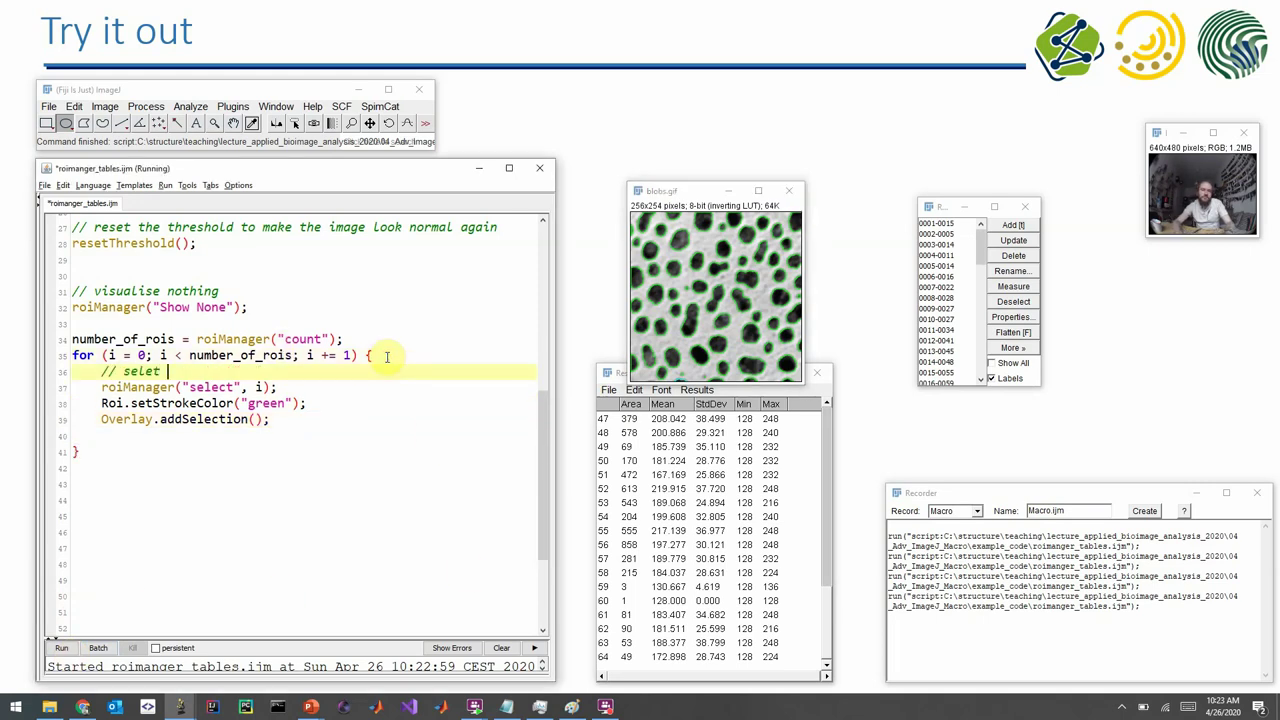
{"action": "type", "text": "ct an ROI"}
{"action": "key", "text": "Down"}
{"action": "key", "text": "End"}
{"action": "key", "text": "Return"}
{"action": "key", "text": "Return"}
{"action": "type", "text": "// give it a color"}
{"action": "key", "text": "Down"}
{"action": "key", "text": "End"}
{"action": "key", "text": "Return"}
{"action": "key", "text": "Return"}
{"action": "type", "text": "// store it in the Overlay"}
{"action": "left_click", "coordinate": [60, 649]}
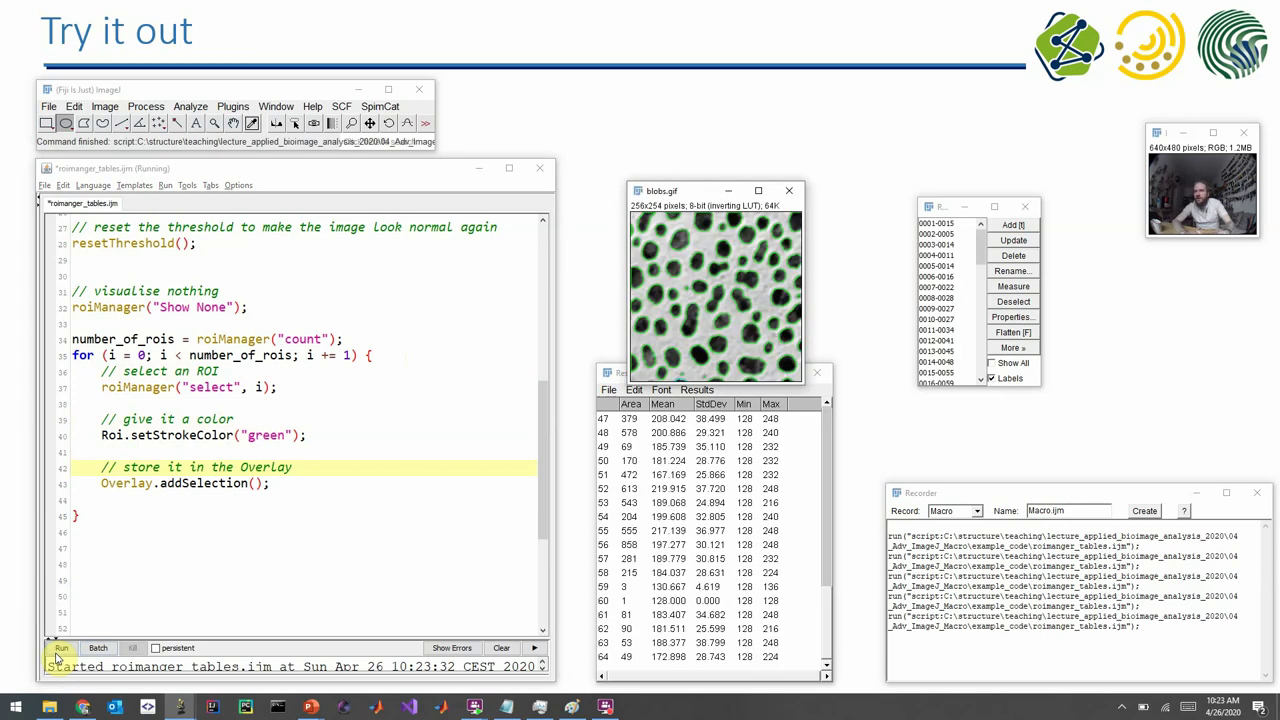
Insert area = getResult("Area", i); above the colour comment in the loop
{"action": "left_click", "coordinate": [238, 420]}
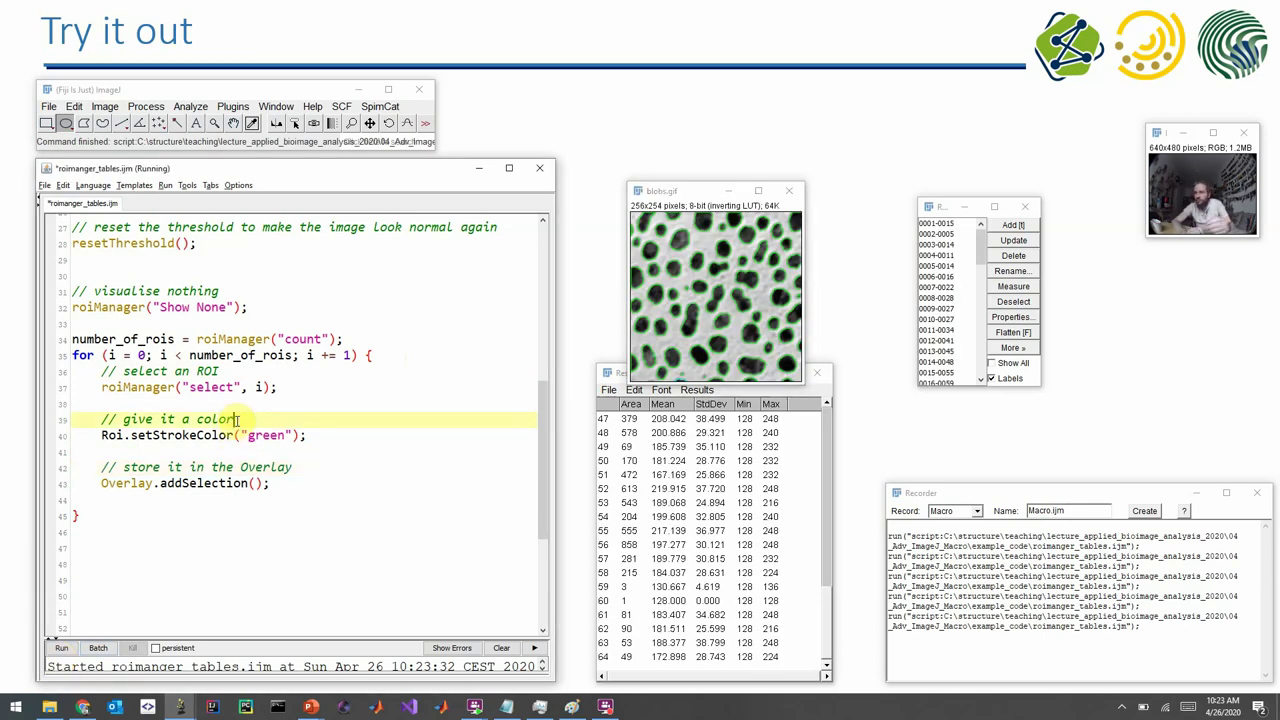
{"action": "key", "text": "Home"}
{"action": "key", "text": "Return"}
{"action": "key", "text": "Return"}
{"action": "key", "text": "Up"}
{"action": "key", "text": "Up"}
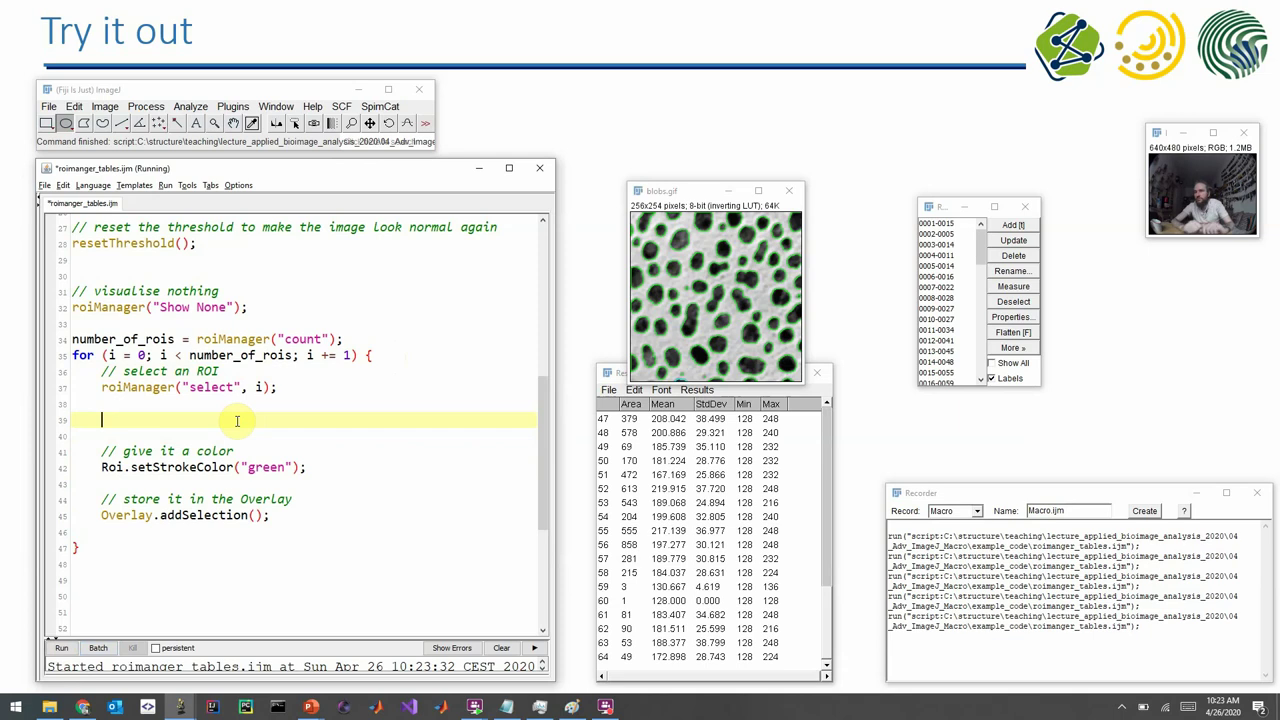
{"action": "type", "text": "rea ="}
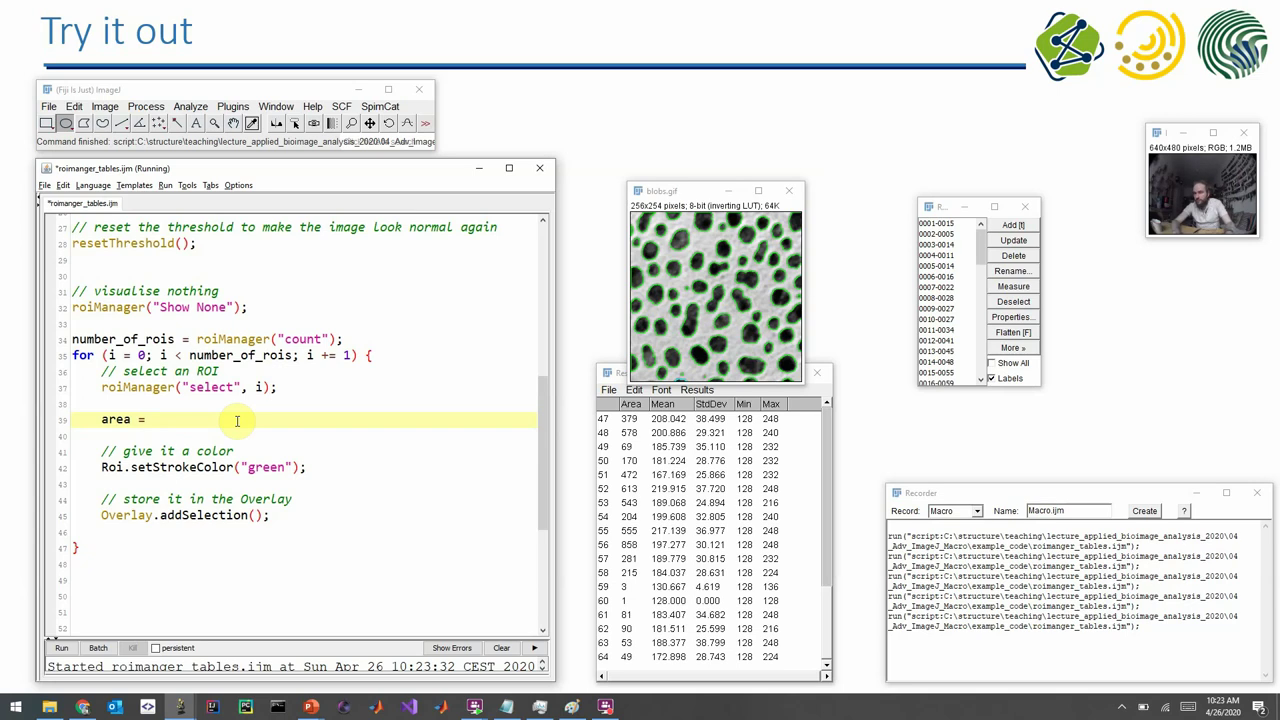
{"action": "type", "text": " getRes"}
{"action": "key", "text": "Return"}
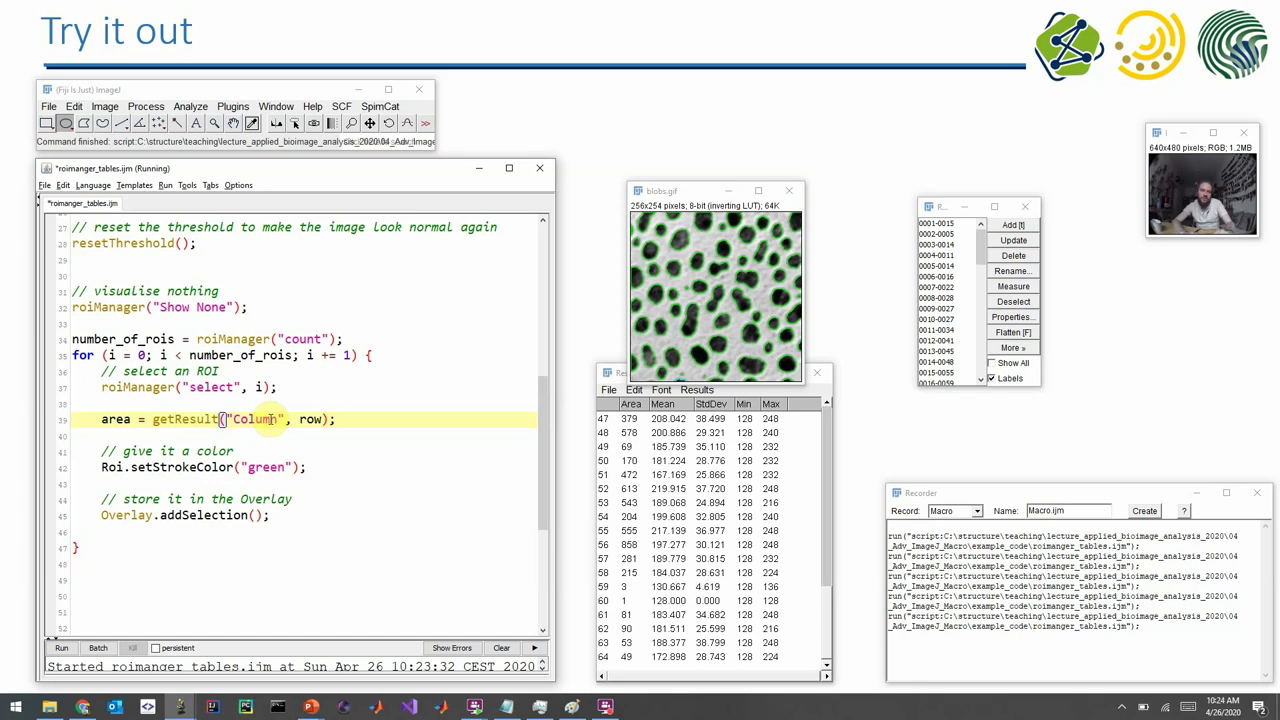
{"action": "double_click", "coordinate": [265, 419]}
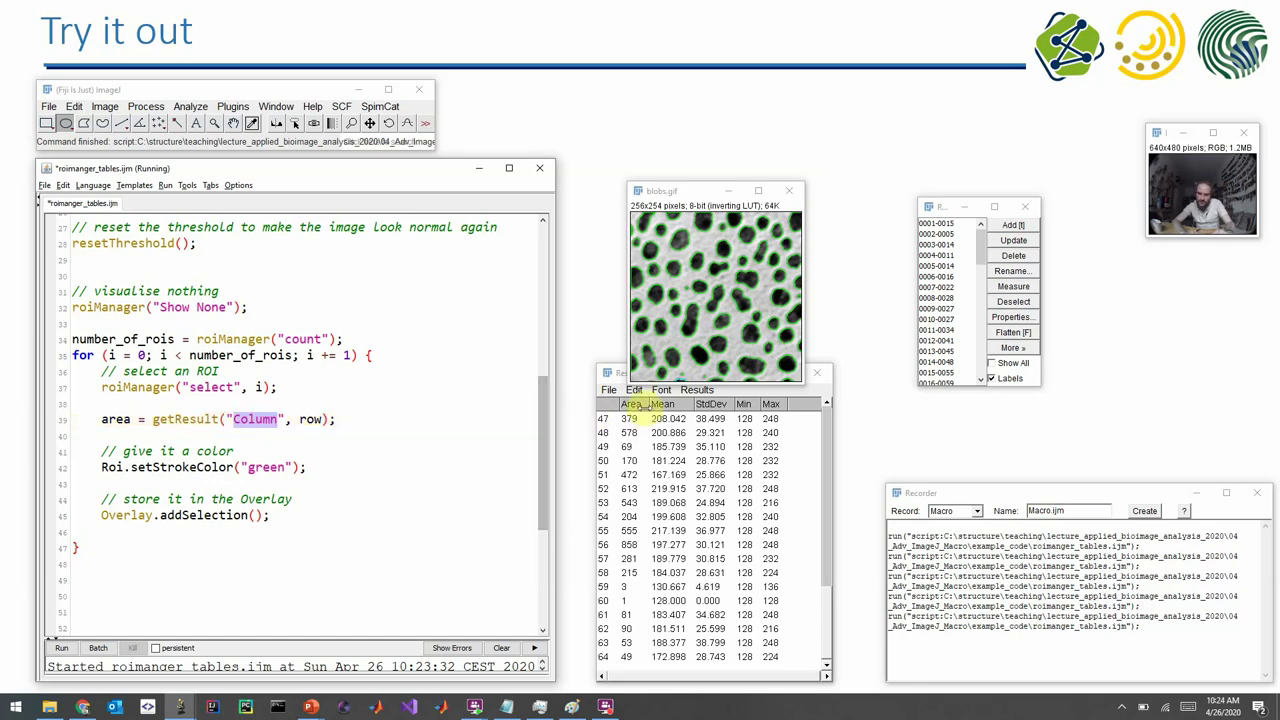
{"action": "type", "text": "Area"}
{"action": "double_click", "coordinate": [296, 419]}
{"action": "type", "text": "i"}
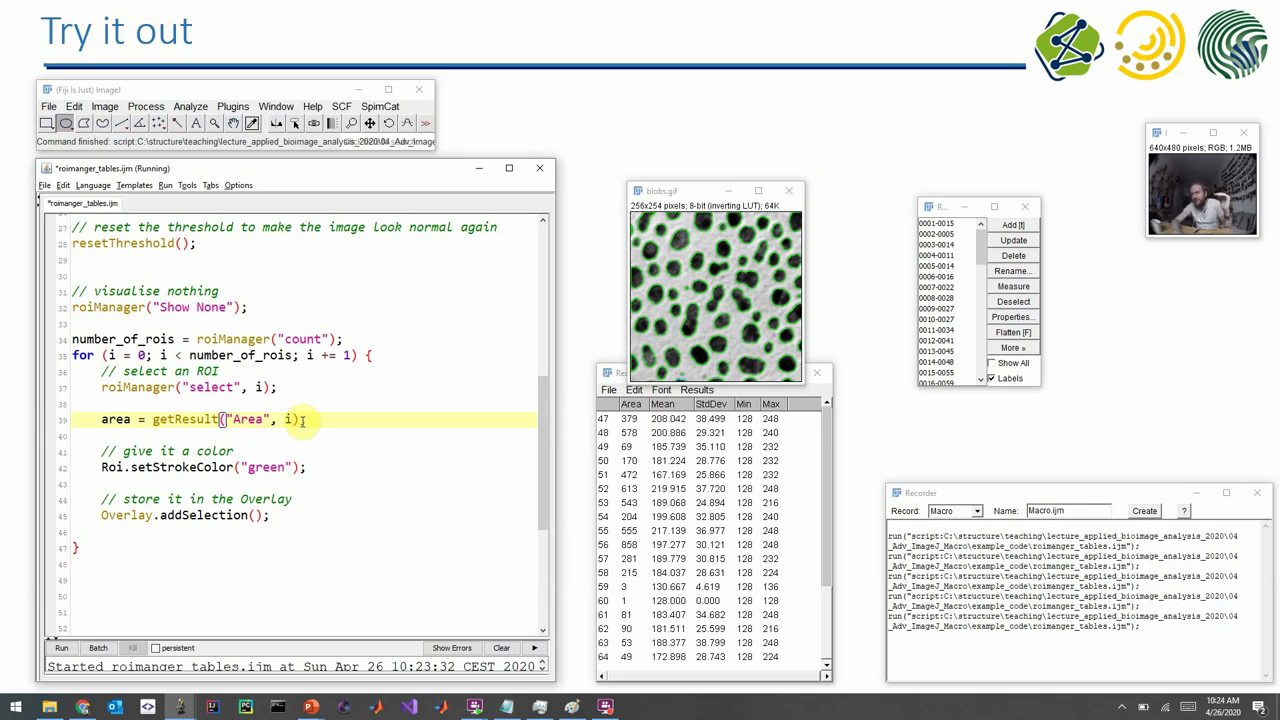
{"action": "type", "text": ";"}
Add print(area); below the area line and run the macro to log the areas
{"action": "double_click", "coordinate": [115, 419]}
{"action": "left_click", "coordinate": [314, 419]}
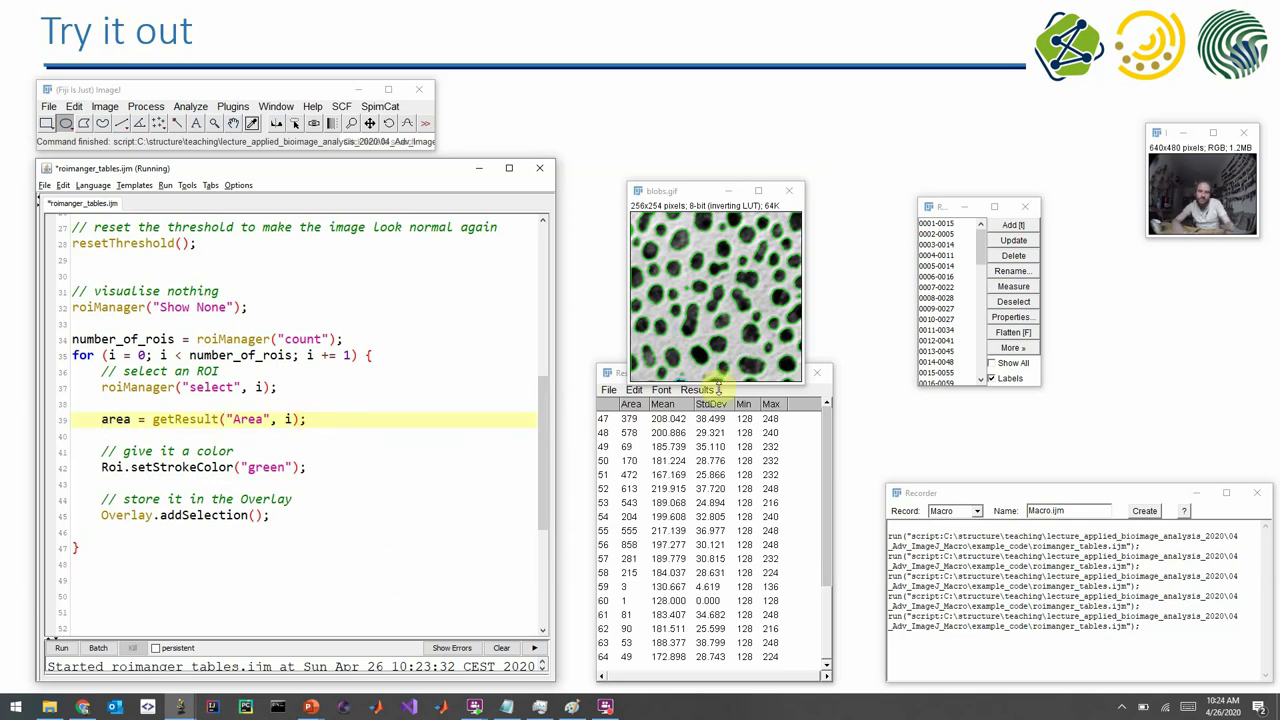
{"action": "key", "text": "Return"}
{"action": "type", "text": "print(area);"}
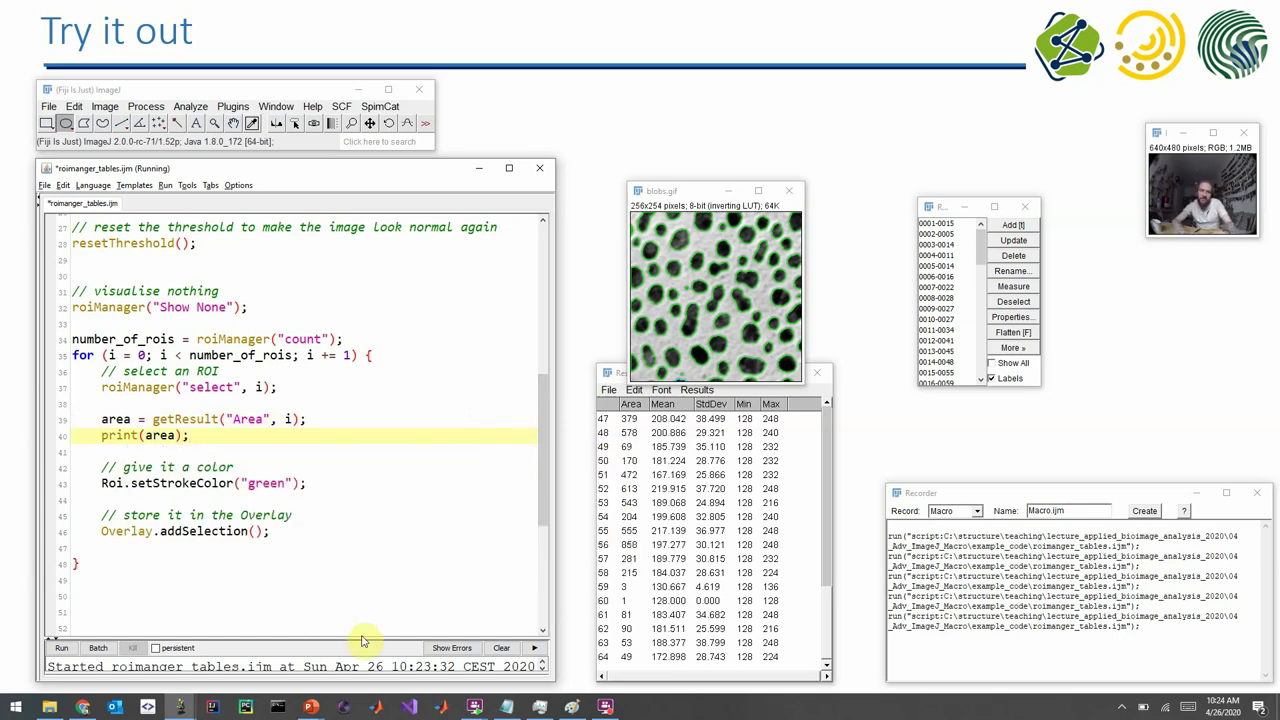
{"action": "left_click", "coordinate": [62, 649]}
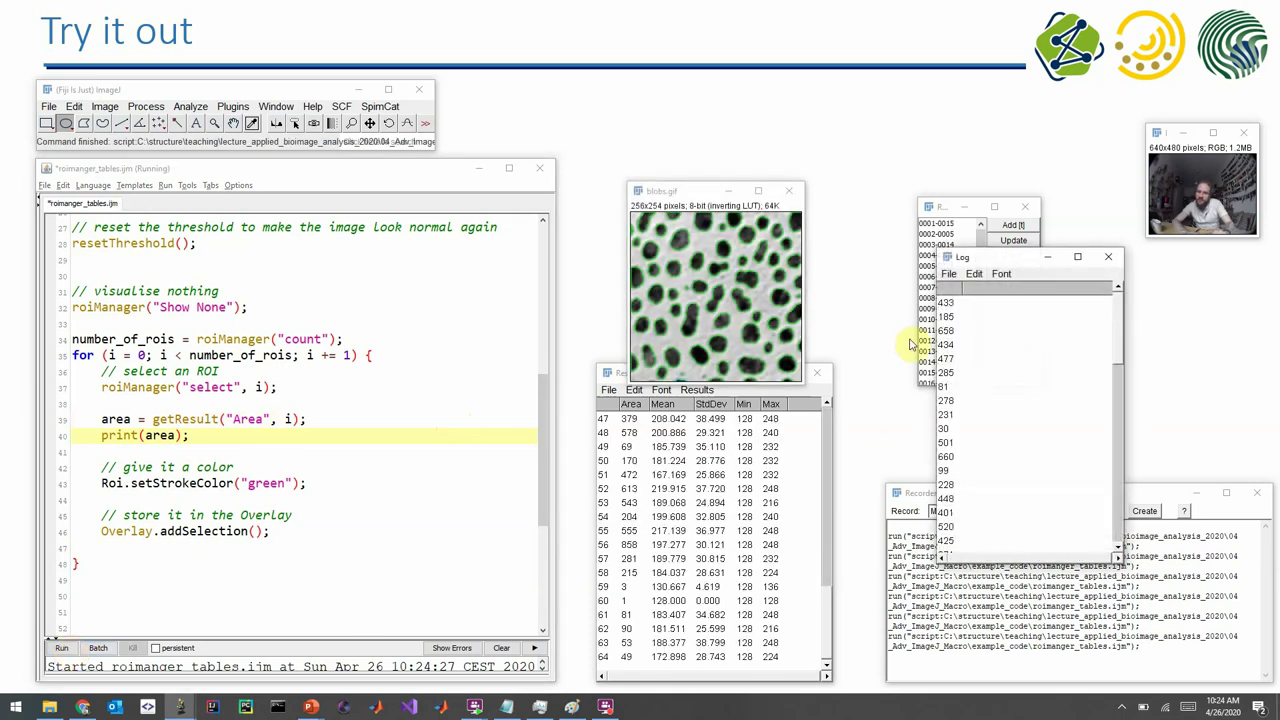
Compare the logged area 433 with Results row 1, then move and shorten the Log window
{"action": "left_click", "coordinate": [945, 302]}
{"action": "left_click_drag", "start_coordinate": [826, 628], "coordinate": [831, 420]}
{"action": "left_click", "coordinate": [628, 420]}
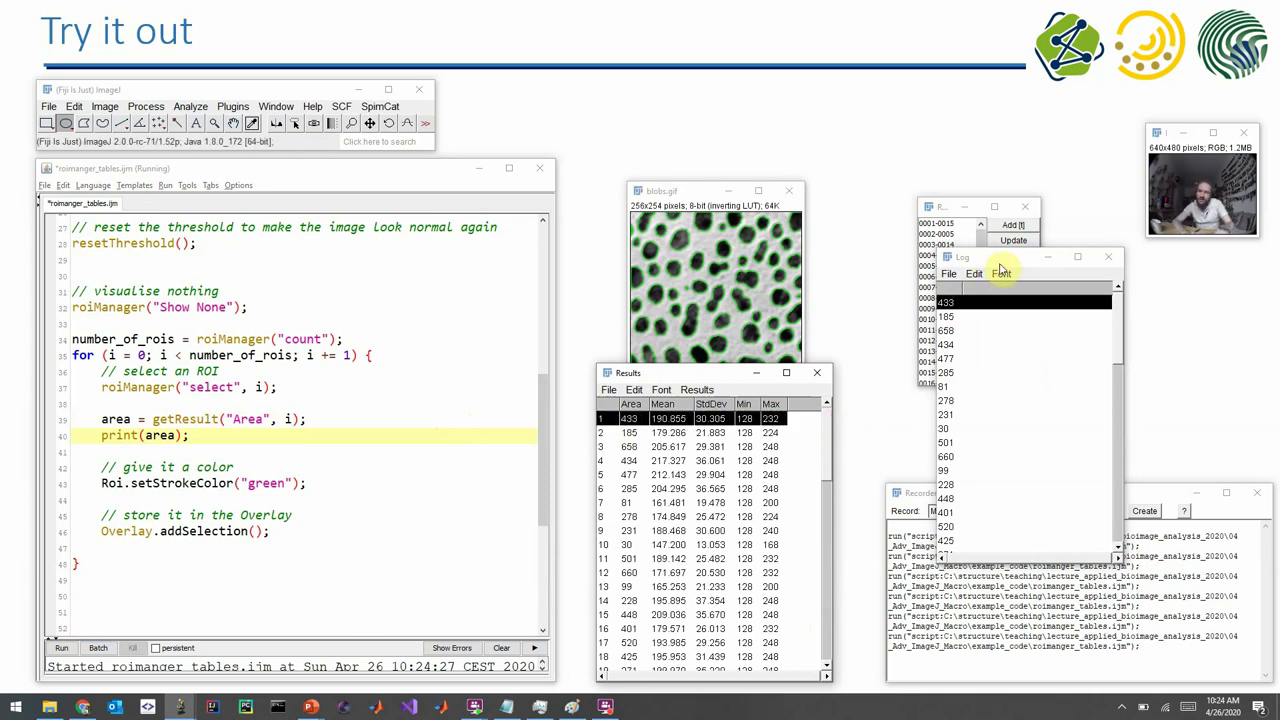
{"action": "left_click_drag", "start_coordinate": [998, 260], "coordinate": [1133, 265]}
{"action": "left_click_drag", "start_coordinate": [1130, 569], "coordinate": [1120, 466]}
Delete the print(area); line and open a new line below the colour comment
{"action": "left_click", "coordinate": [205, 433]}
{"action": "key", "text": "shift+End"}
{"action": "key", "text": "Delete"}
{"action": "key", "text": "Delete"}
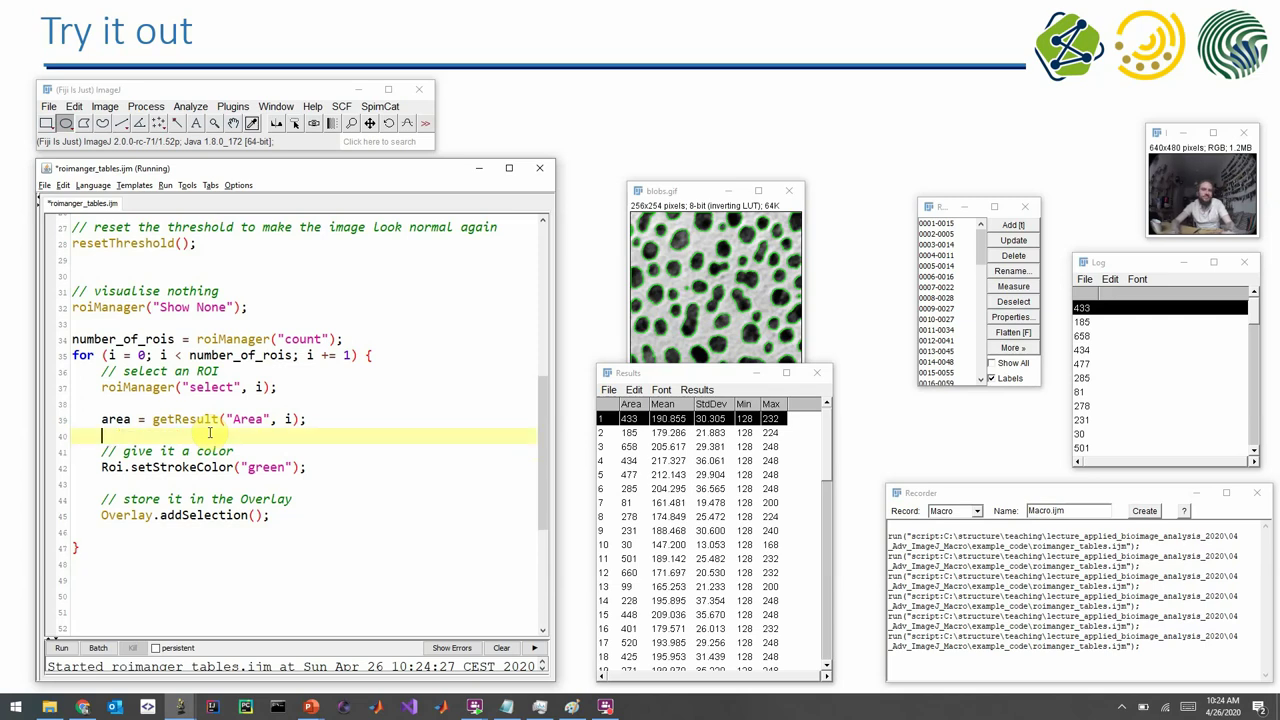
{"action": "key", "text": "Down"}
{"action": "key", "text": "End"}
{"action": "key", "text": "Return"}
Wrap the green stroke colour line in if (area > 250) { } else { }
{"action": "type", "text": "if (area >"}
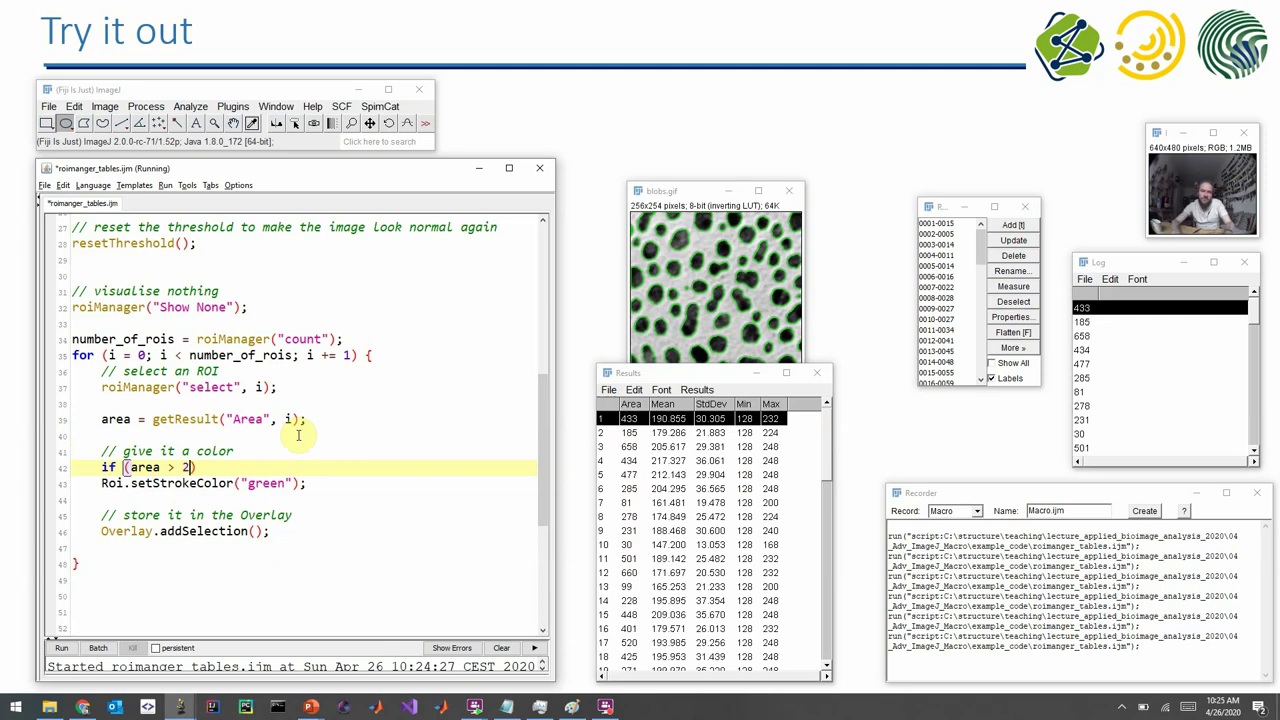
{"action": "type", "text": "{"}
{"action": "key", "text": "Down"}
{"action": "key", "text": "Down"}
{"action": "key", "text": "Up"}
{"action": "key", "text": "Tab"}
{"action": "key", "text": "Down"}
{"action": "type", "text": "} else {"}
{"action": "key", "text": "Return"}
{"action": "key", "text": "Return"}
{"action": "type", "text": "}"}
{"action": "key", "text": "Return"}
Set magenta as the else-branch stroke colour, run the macro, and save the script
{"action": "key", "text": "Up"}
{"action": "key", "text": "Up"}
{"action": "key", "text": "Up"}
{"action": "key", "text": "Up"}
{"action": "key", "text": "shift+Up"}
{"action": "key", "text": "Down"}
{"action": "key", "text": "Down"}
{"action": "key", "text": "Down"}
{"action": "type", "text": "Roi.setStrokeColor(\"green\");"}
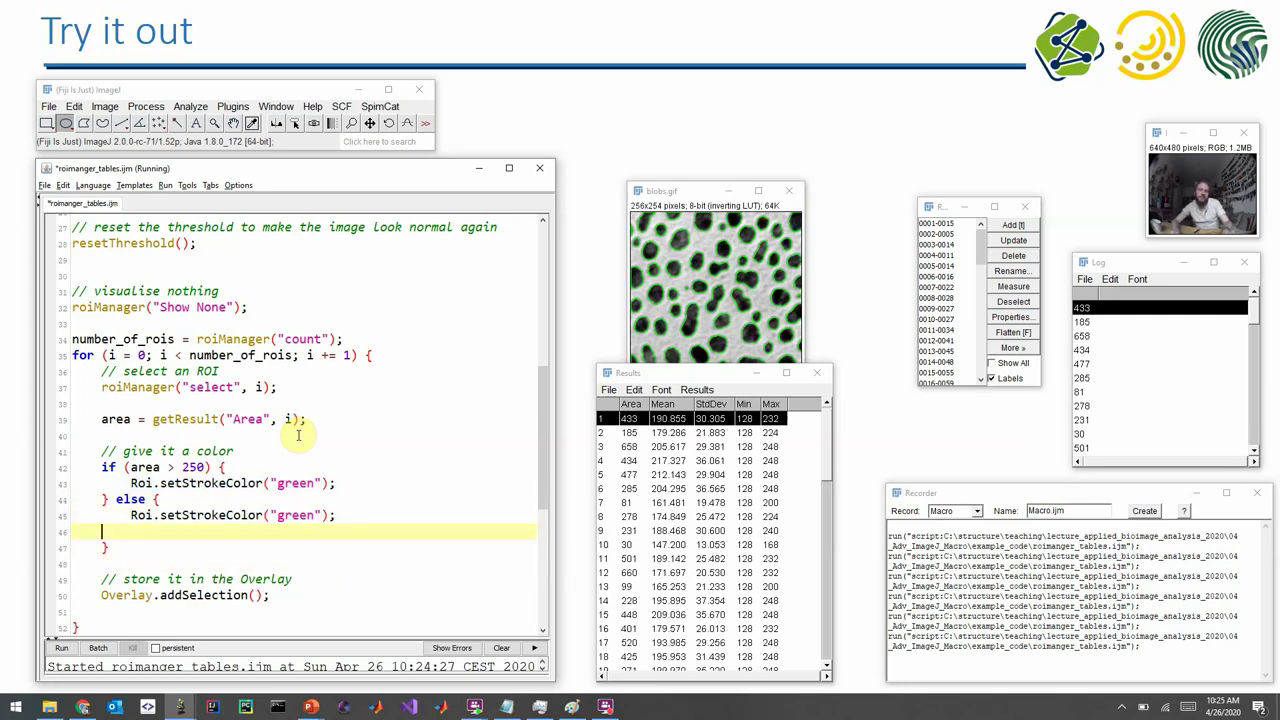
{"action": "key", "text": "BackSpace"}
{"action": "key", "text": "BackSpace"}
{"action": "key", "text": "BackSpace"}
{"action": "key", "text": "BackSpace"}
{"action": "key", "text": "BackSpace"}
{"action": "type", "text": "magenta"}
{"action": "key", "text": "Down"}
{"action": "left_click", "coordinate": [61, 647]}
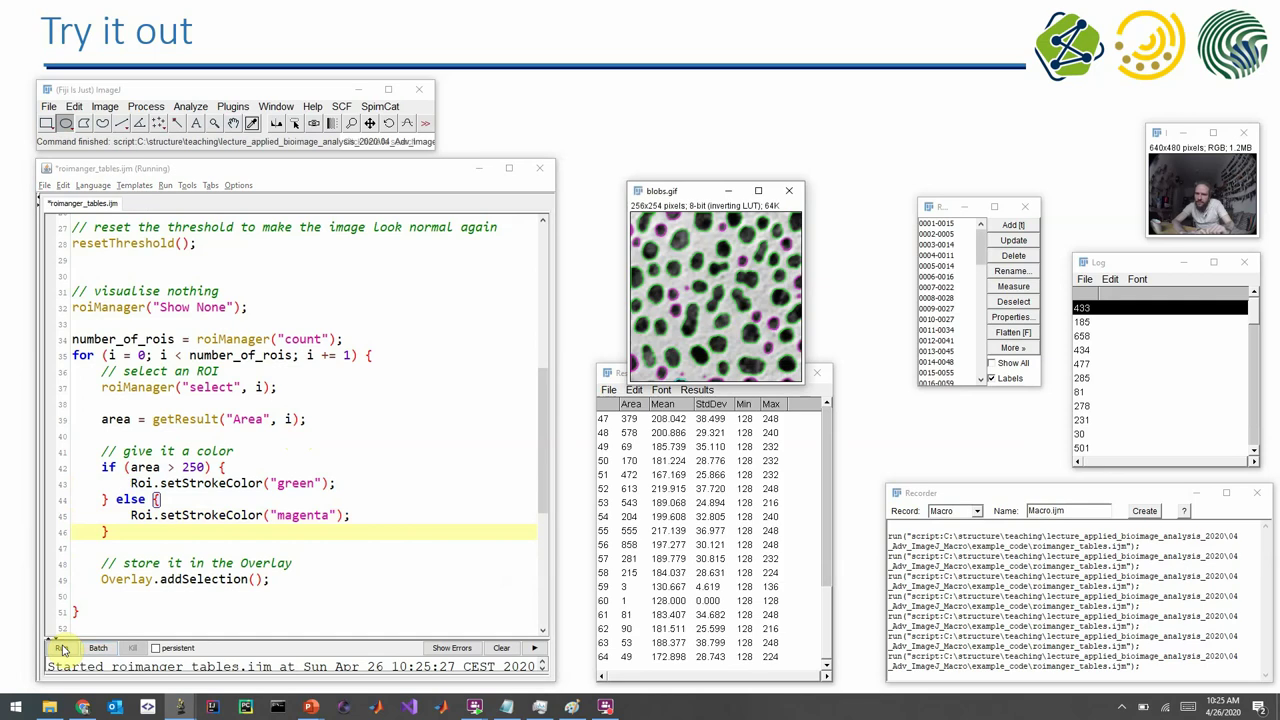
{"action": "left_click", "coordinate": [257, 465]}
{"action": "key", "text": "ctrl+s"}
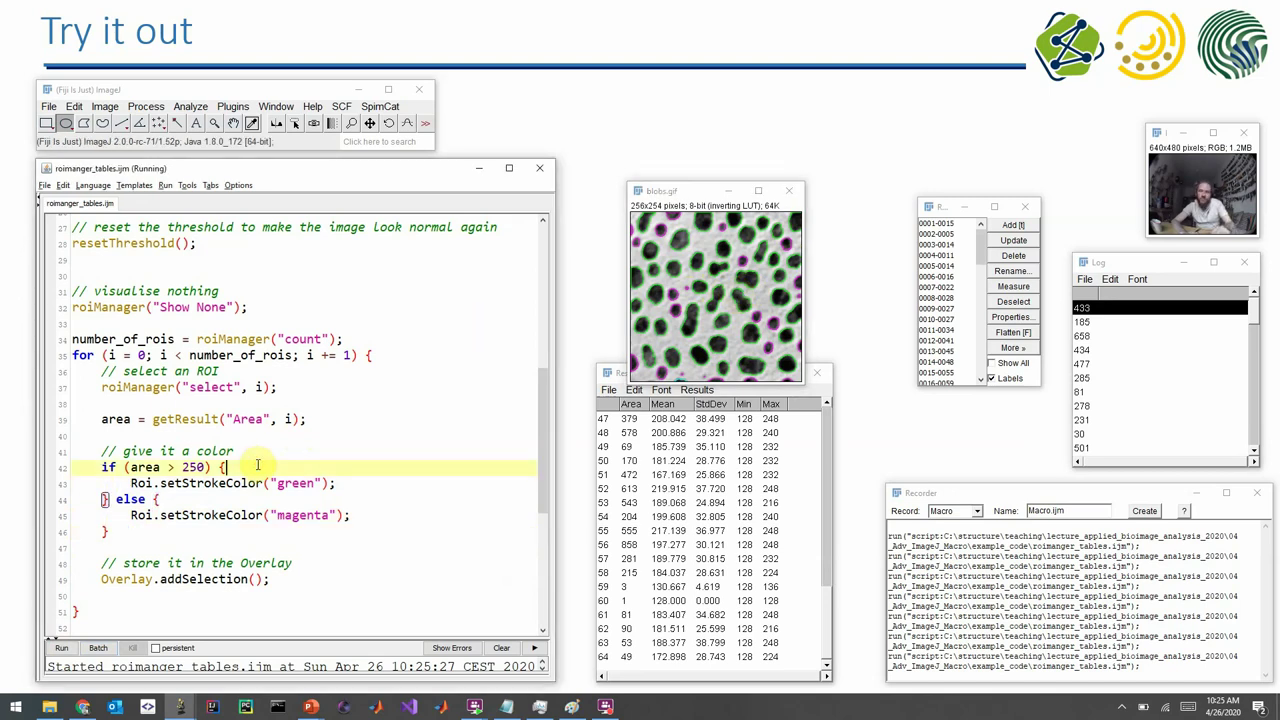